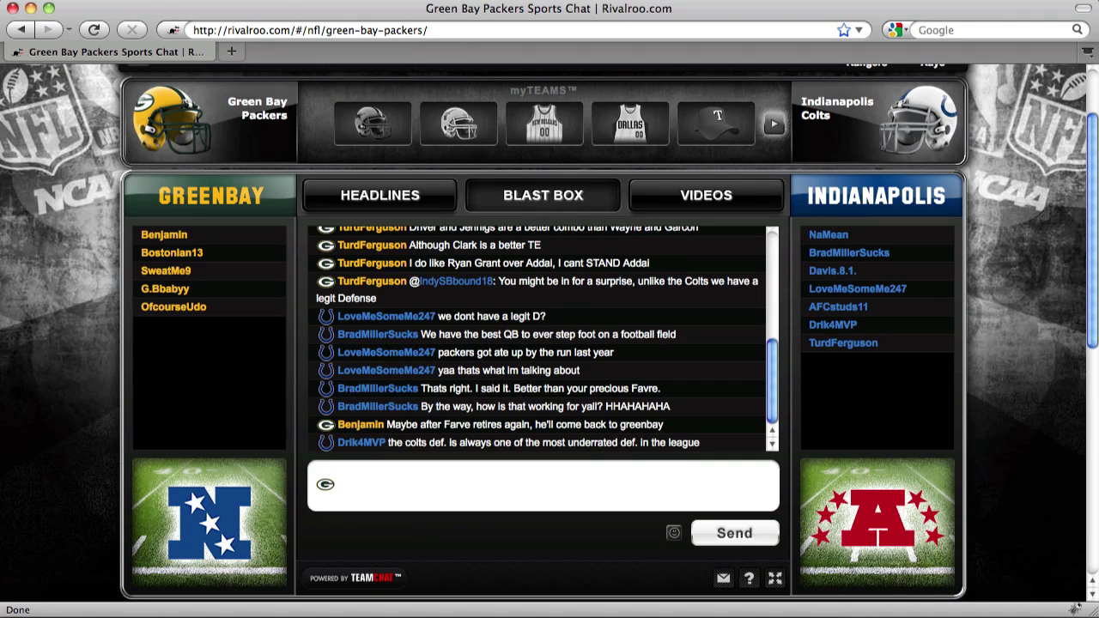
Post "Rodgers means more the packers than peyton does for the colts" in the Green Bay versus Indianapolis chat
type("Rodgers means more ")
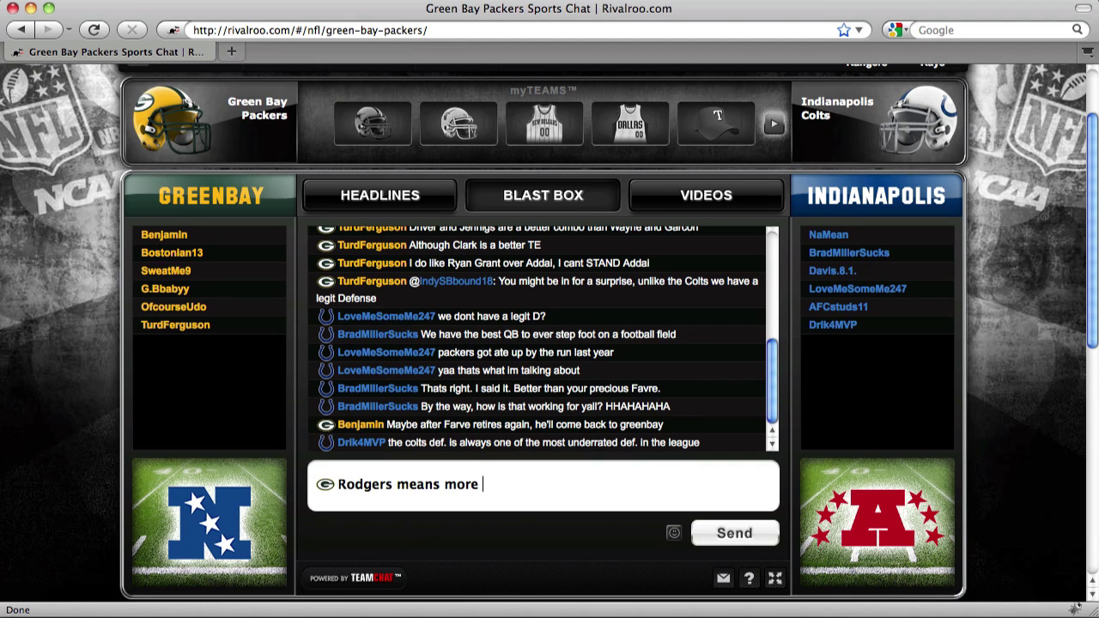
type("the packers than peyton doesfor the")
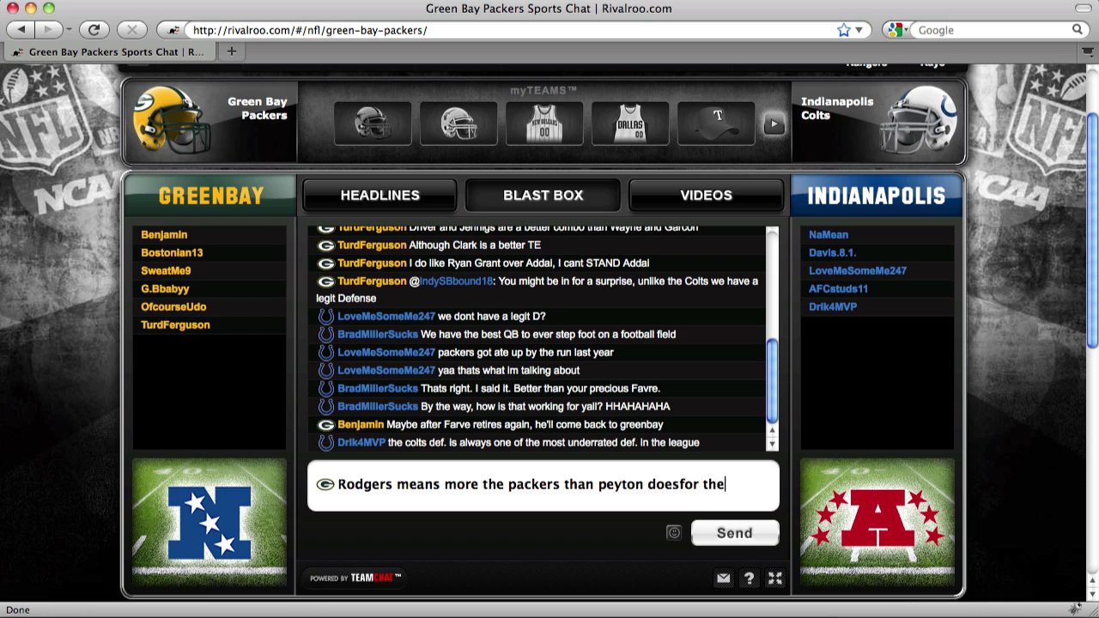
type(" colts")
key("Return")
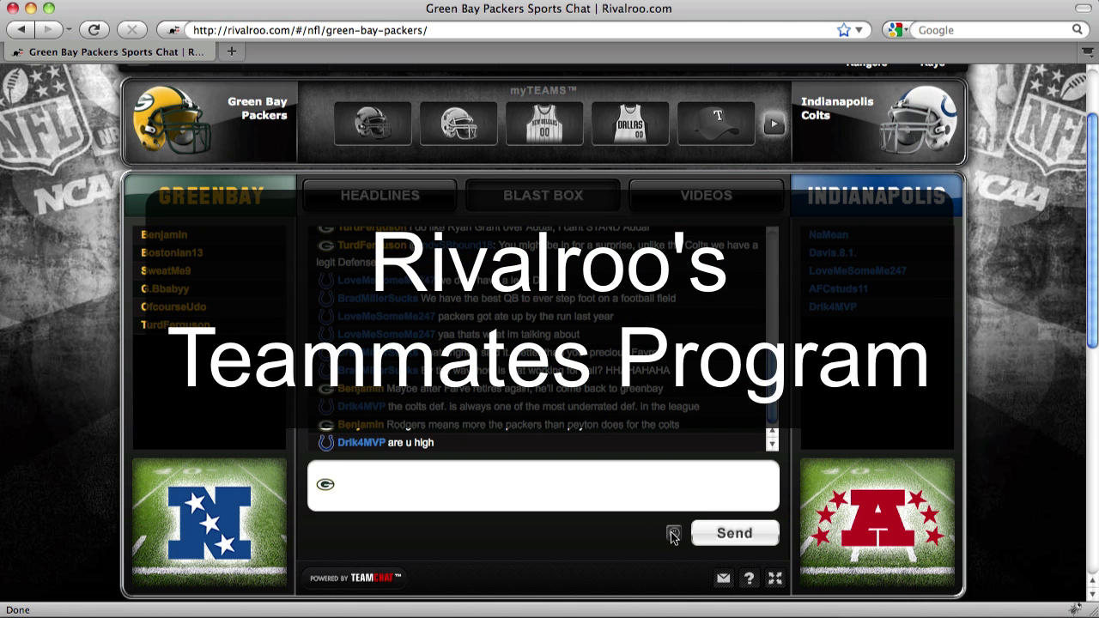
Draft the chat reply "Well, the packers have 1 of the top 5 def" in the Blast Box
type("Well, the packers have 1 of")
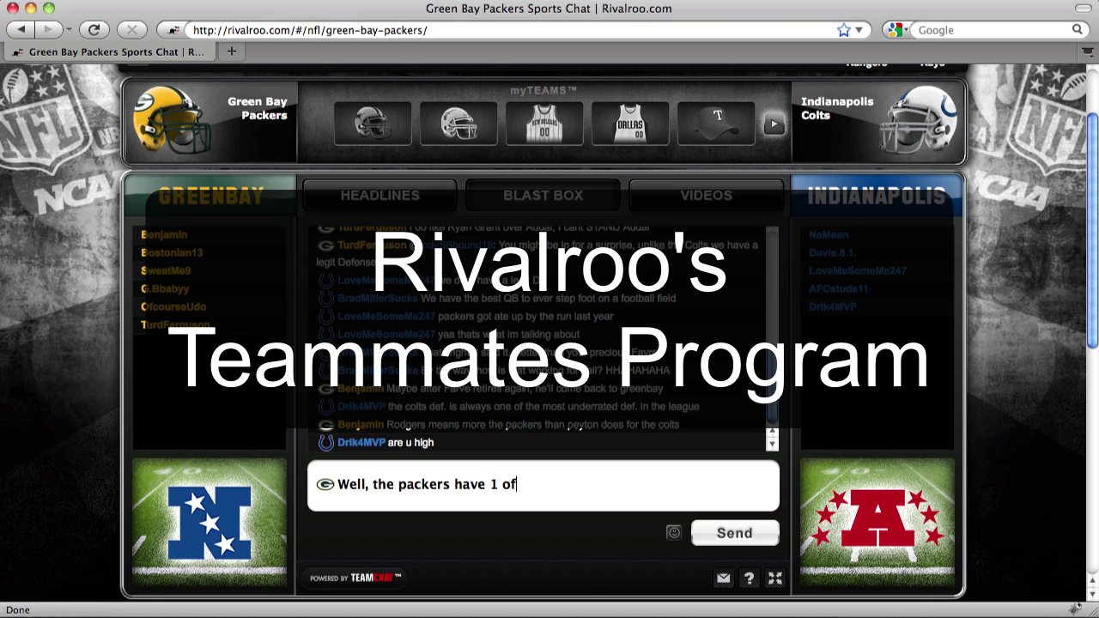
type(" the top 5 def")
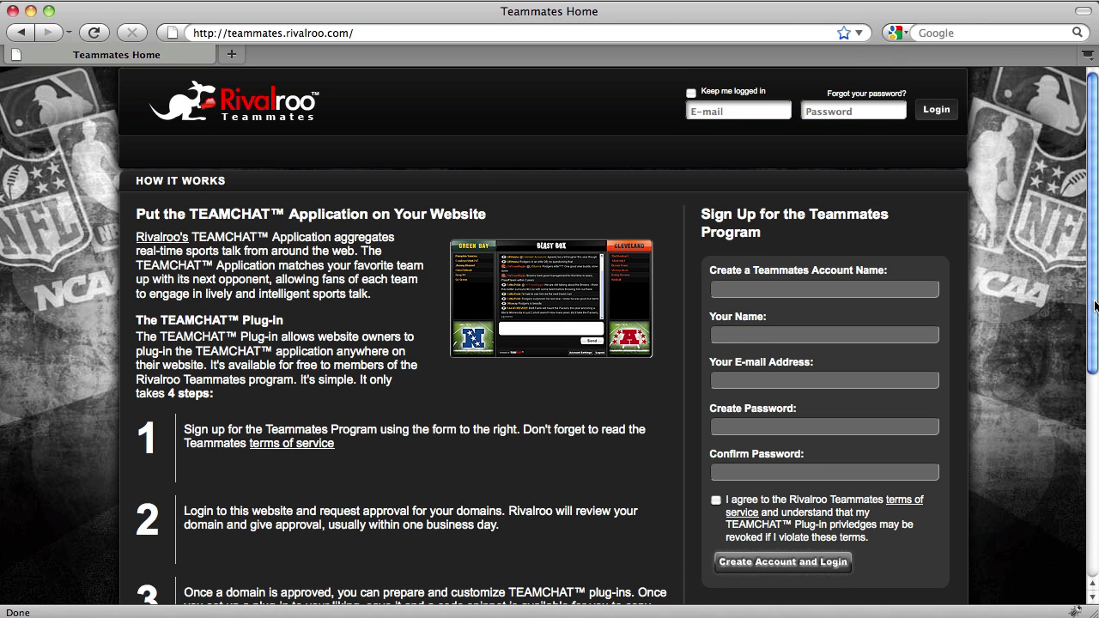
Fill in the Teammates sign-up form with account name Sample Sports, the full name, the e-mail address and the account password
left_click_drag(1096, 303, 1096, 386)
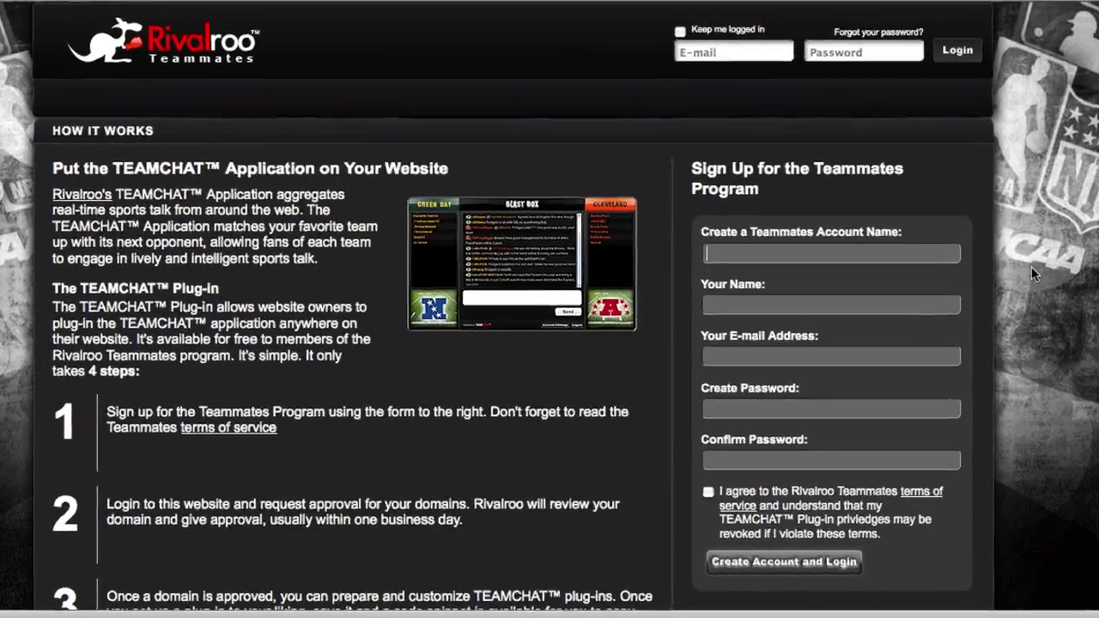
left_click(894, 288)
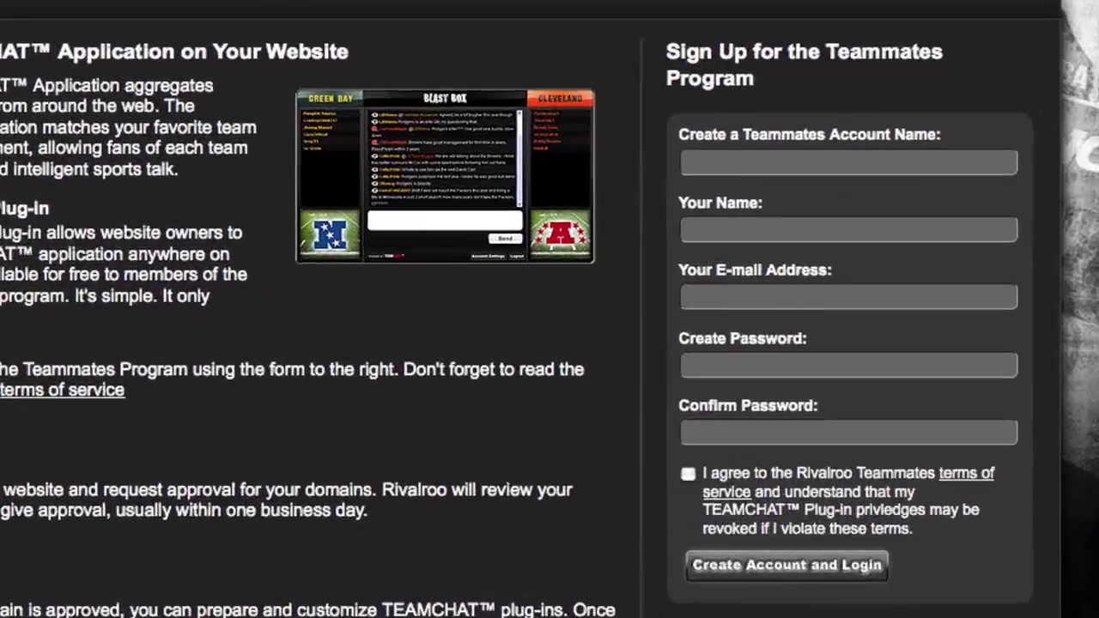
type("Sample Sports")
key("Tab")
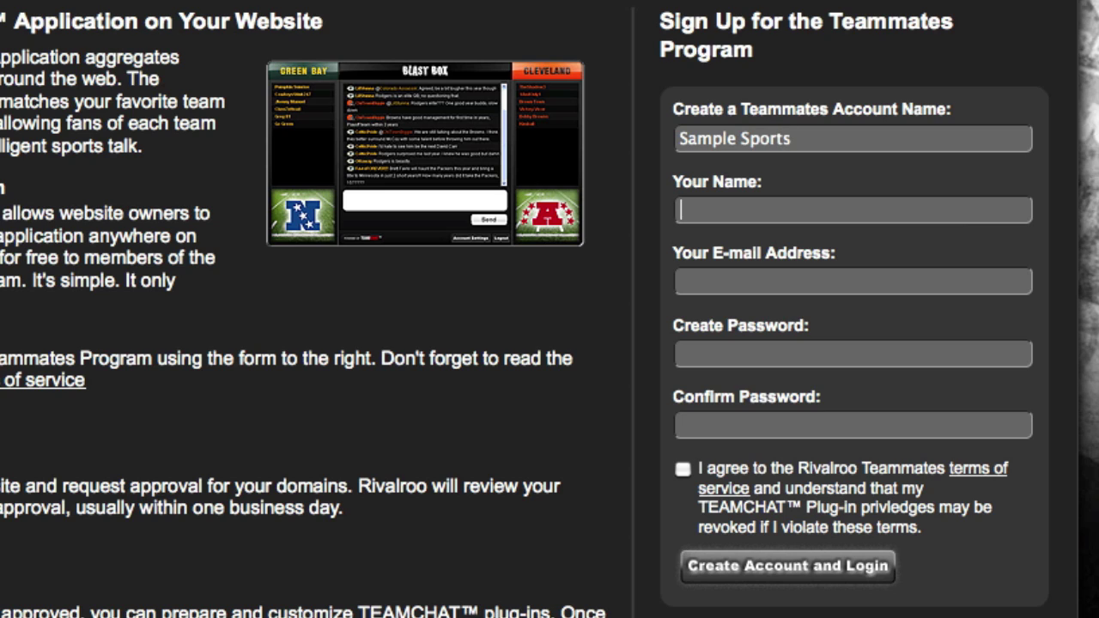
type("John Doe")
key("Tab")
type("jdoe@sample.com")
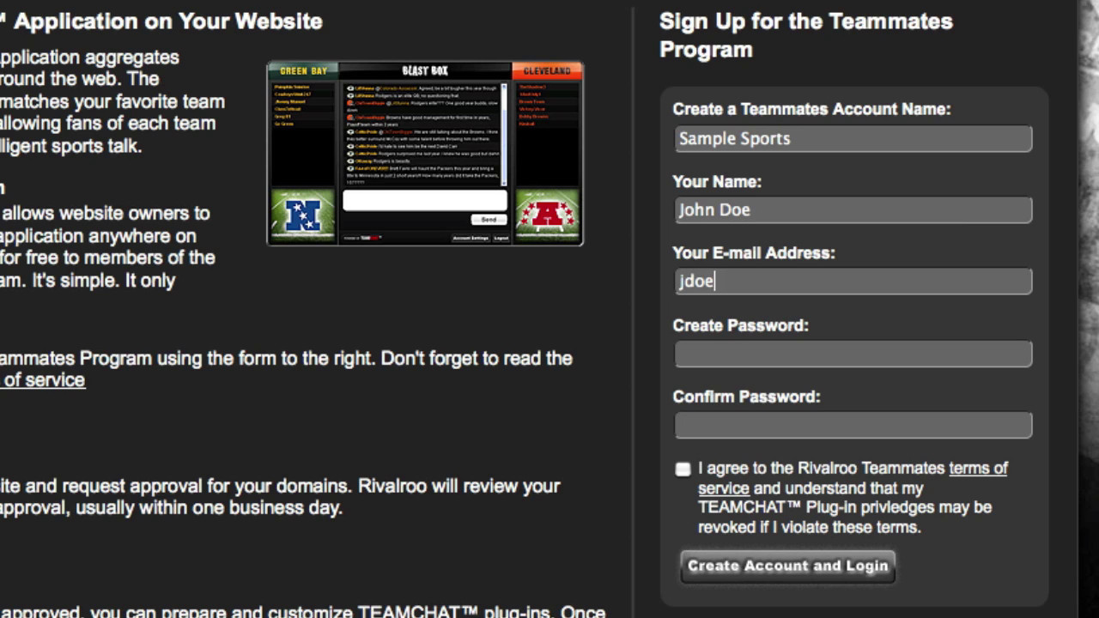
type("password")
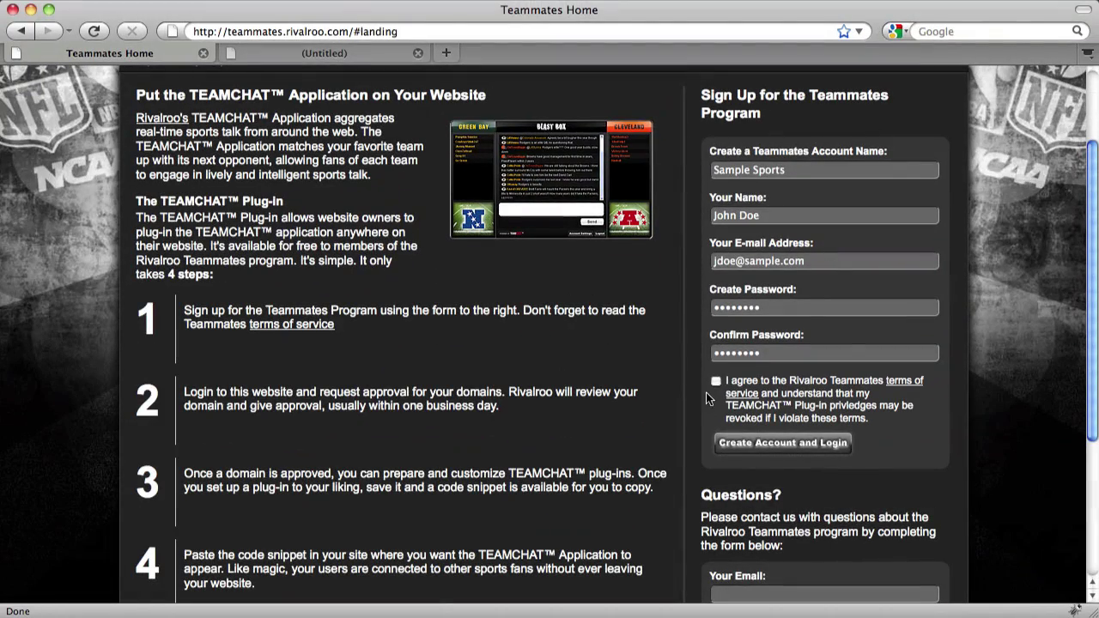
Read the Teammates terms of service, then agree to them and create the account
left_click(746, 396)
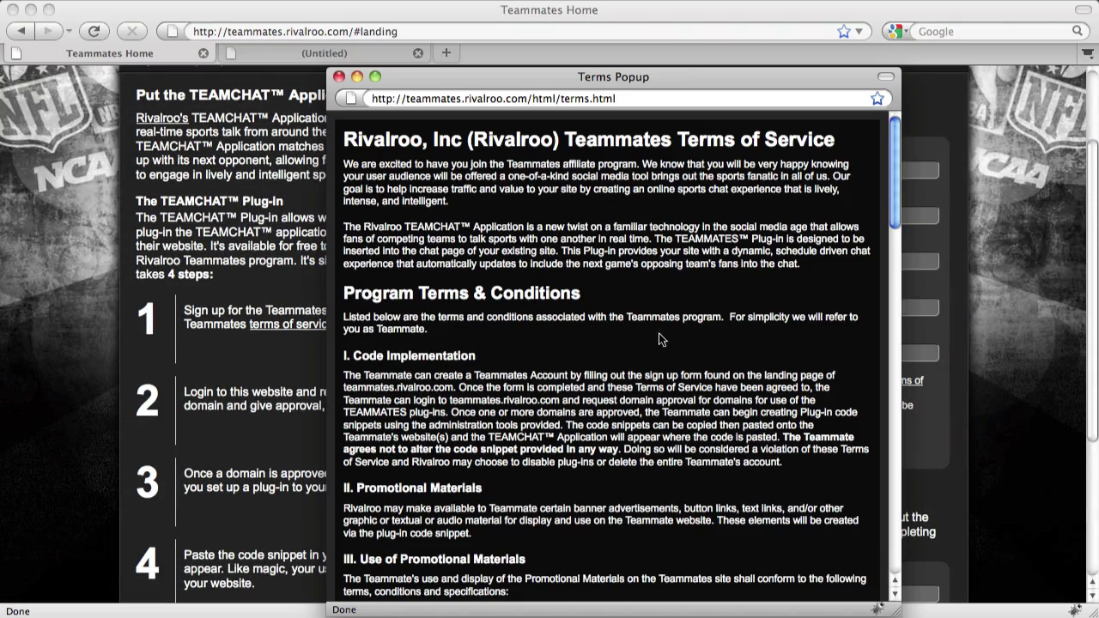
scroll(636, 332, "down", 3)
scroll(632, 326, "down", 15)
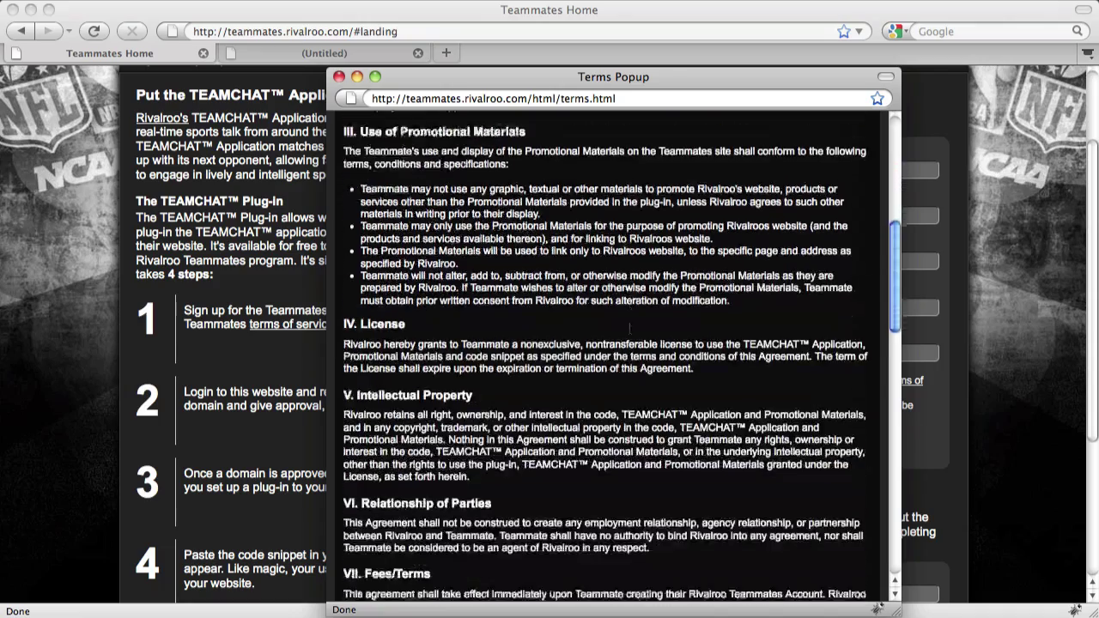
scroll(632, 327, "down", 10)
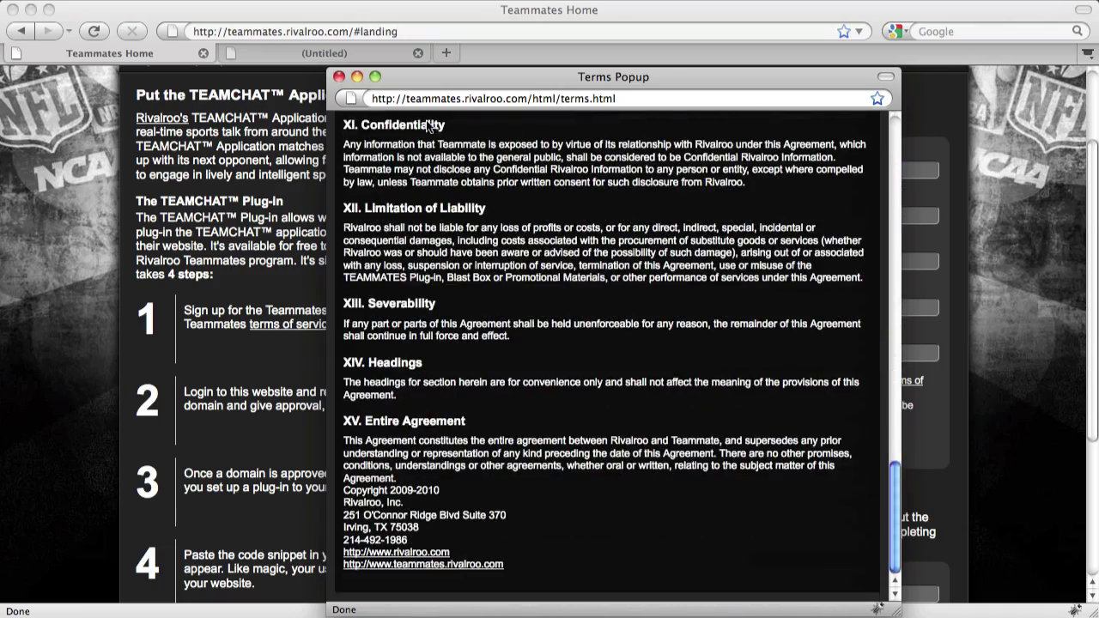
left_click(339, 77)
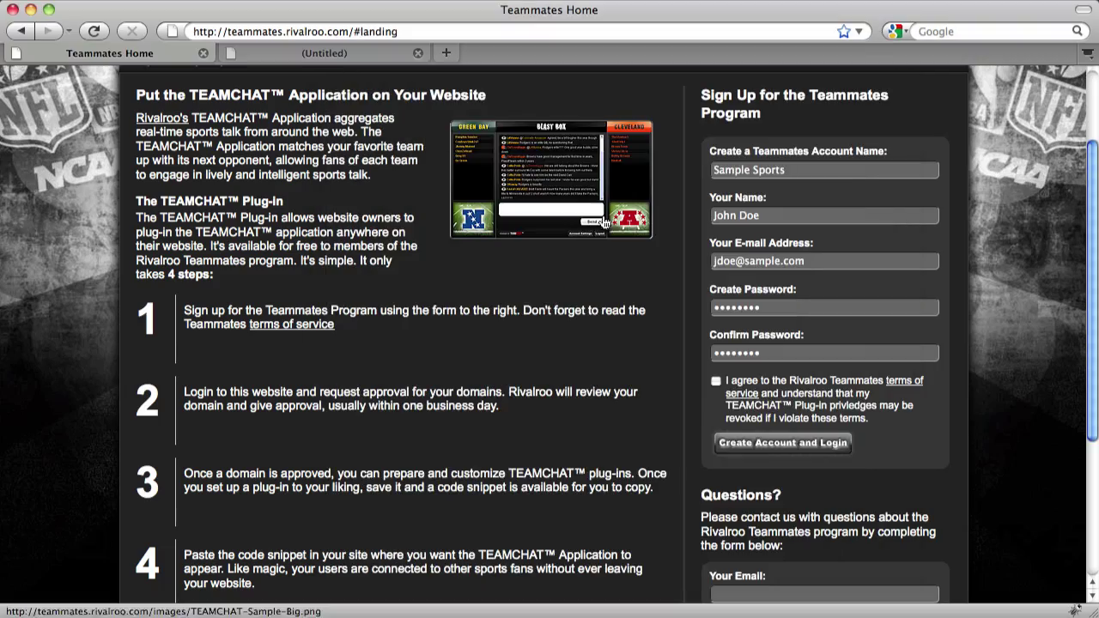
left_click(718, 383)
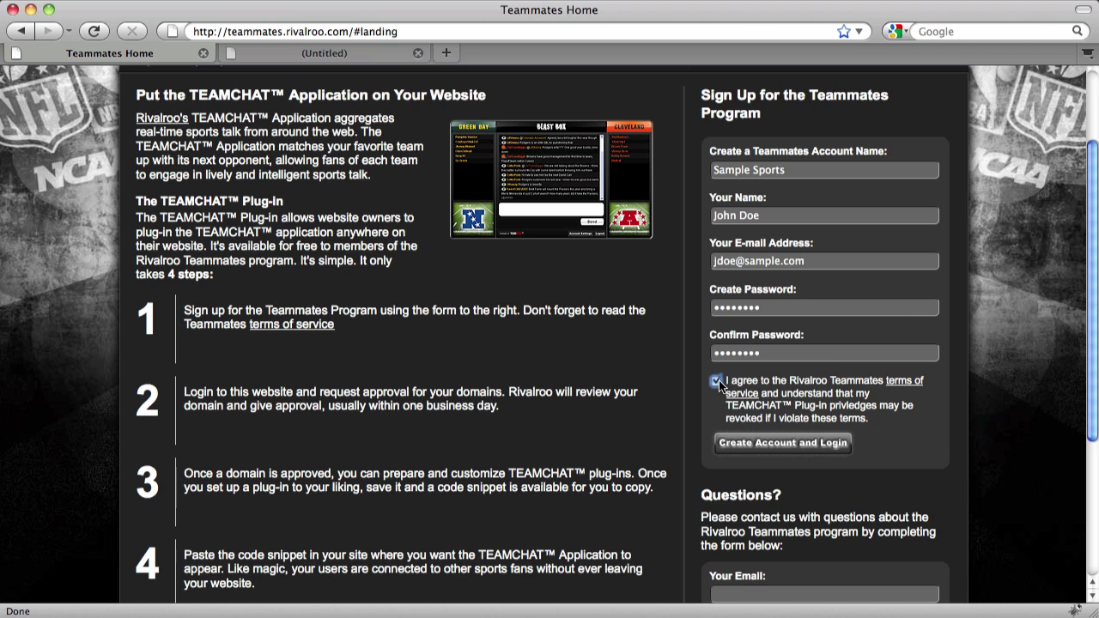
left_click(771, 446)
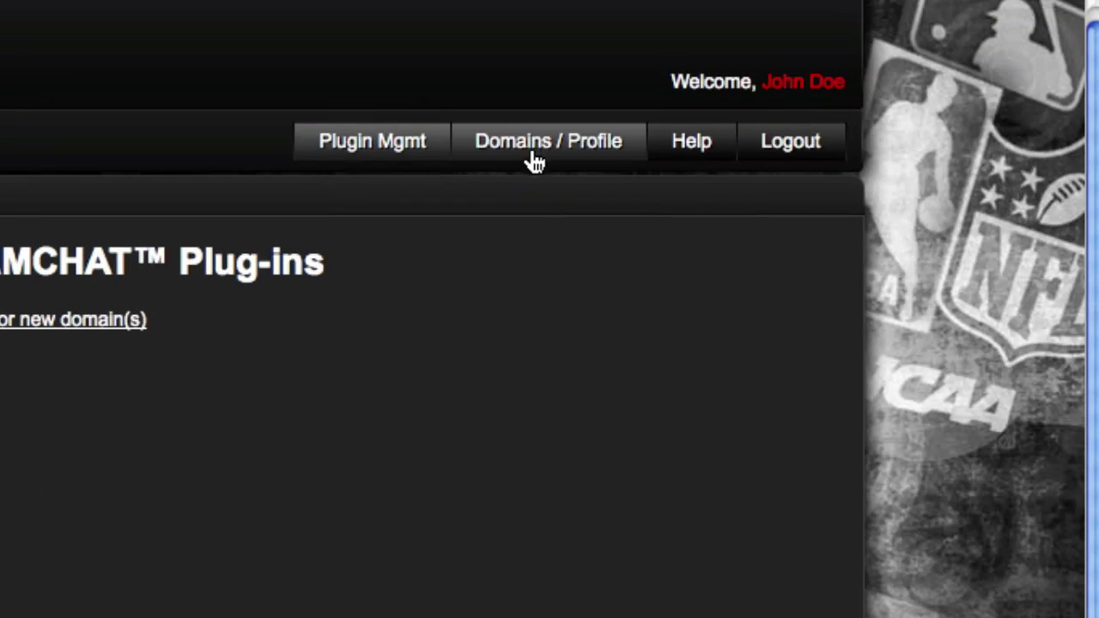
Add an editor to the account's user management with the editor's full name and e-mail, and save it
left_click(534, 164)
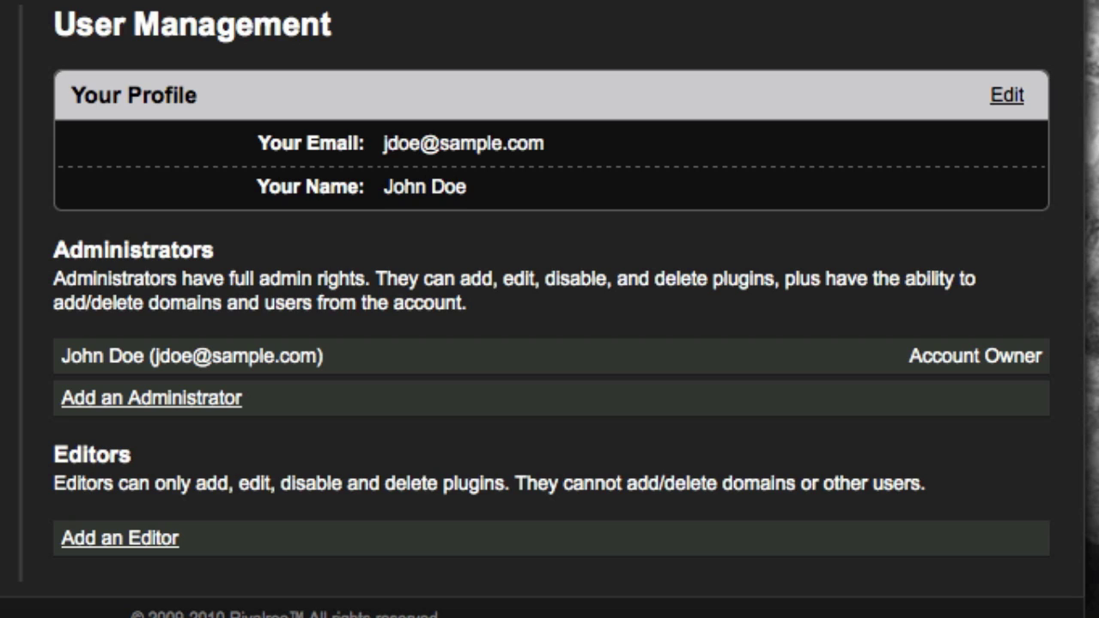
left_click(119, 540)
type("Billy Bob")
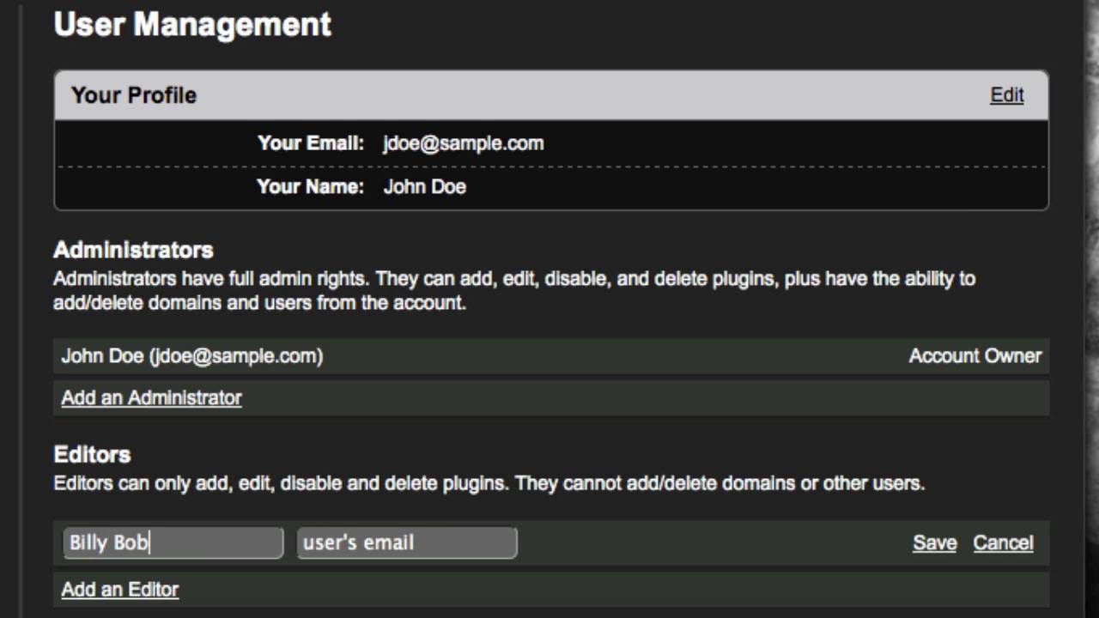
left_click(305, 543)
type("bbob@sample.com")
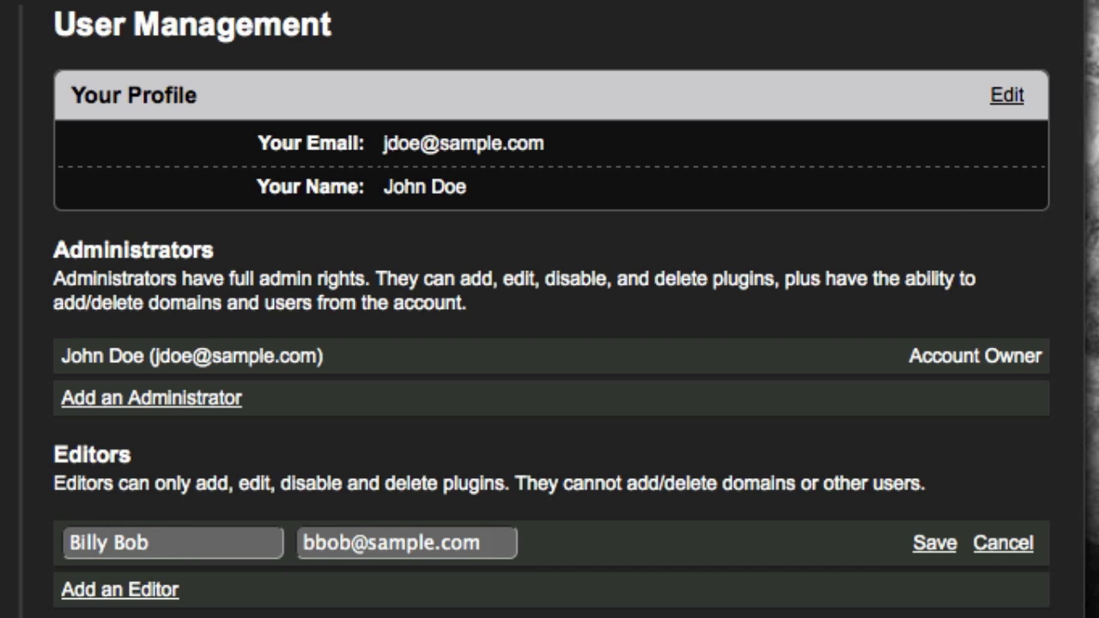
left_click(952, 554)
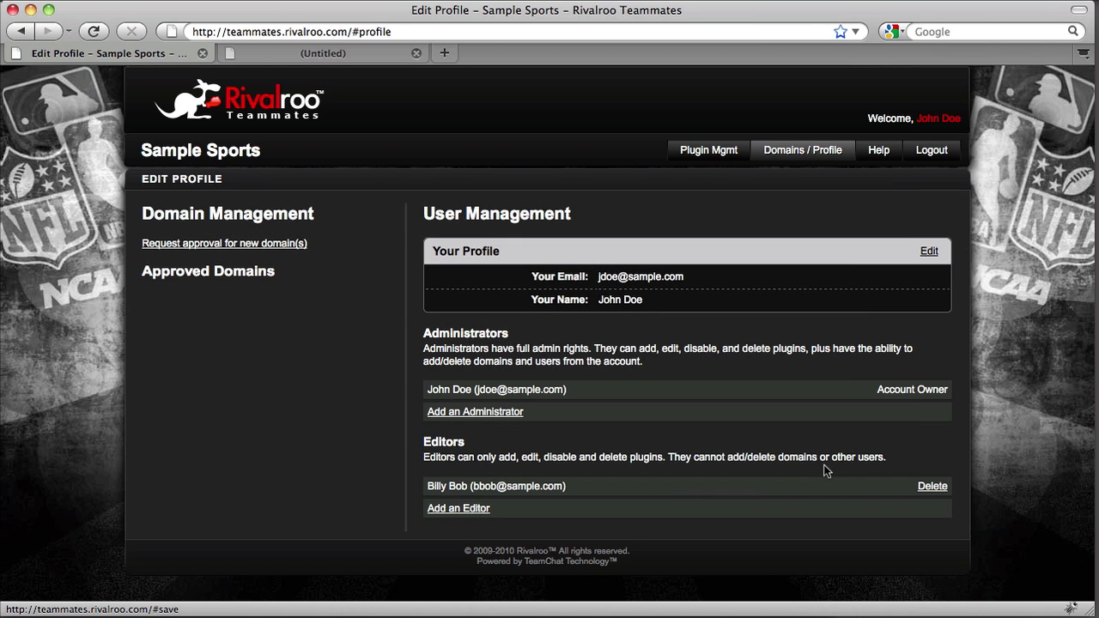
Request approval for iheartcowboys.com and samplesportsite.com, with the approval notification sent only to the account owner's e-mail
left_click(223, 245)
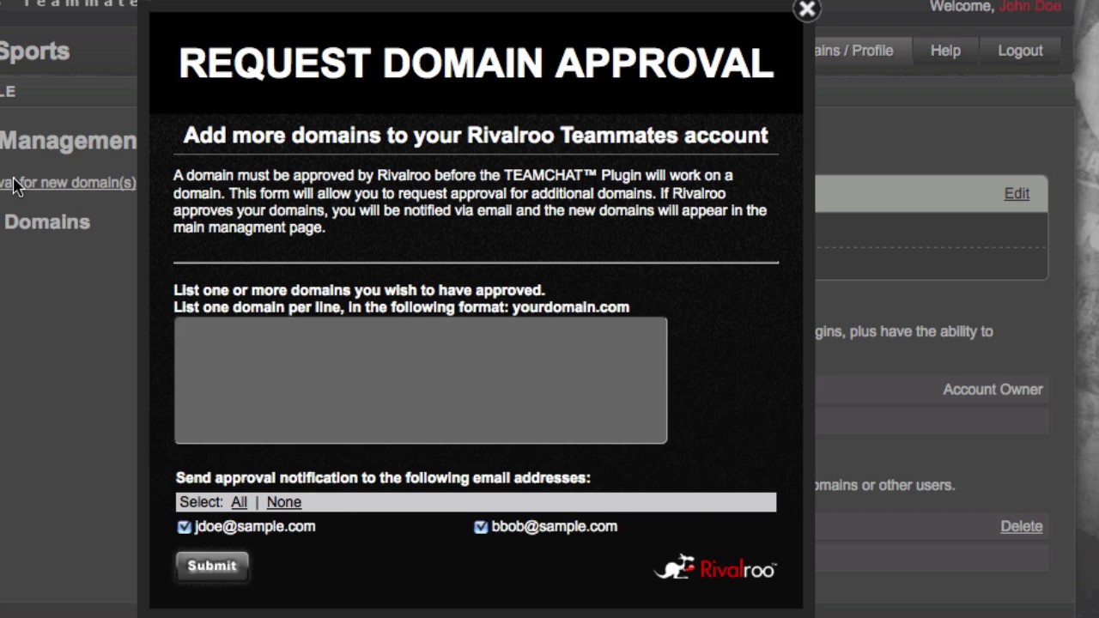
type("ihea")
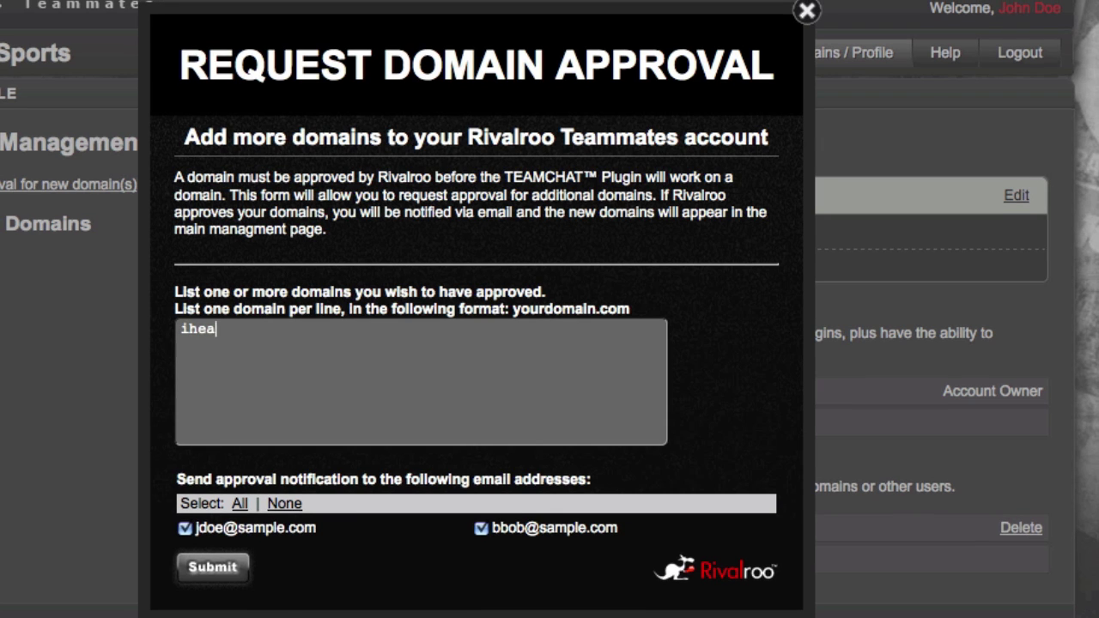
type("rtcowboys.")
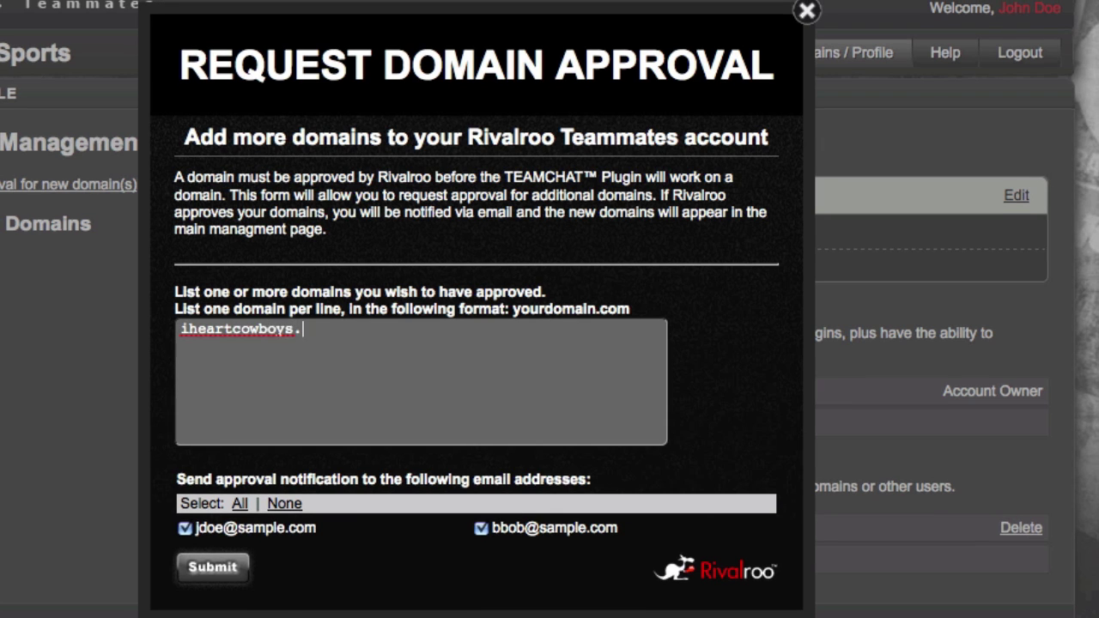
type("comsamplesports")
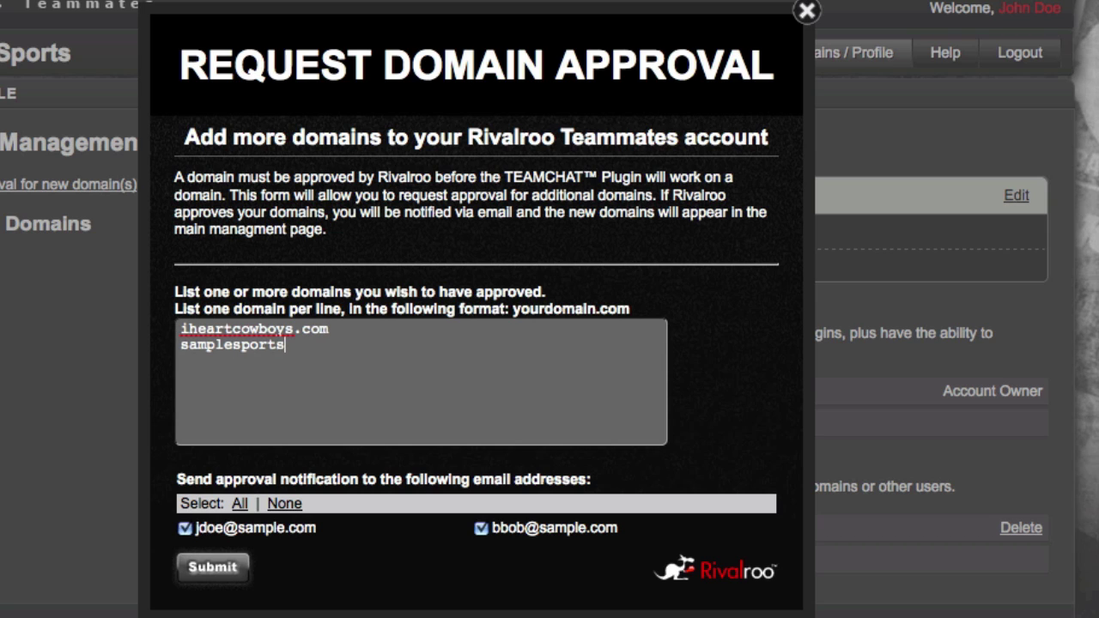
type("site.com")
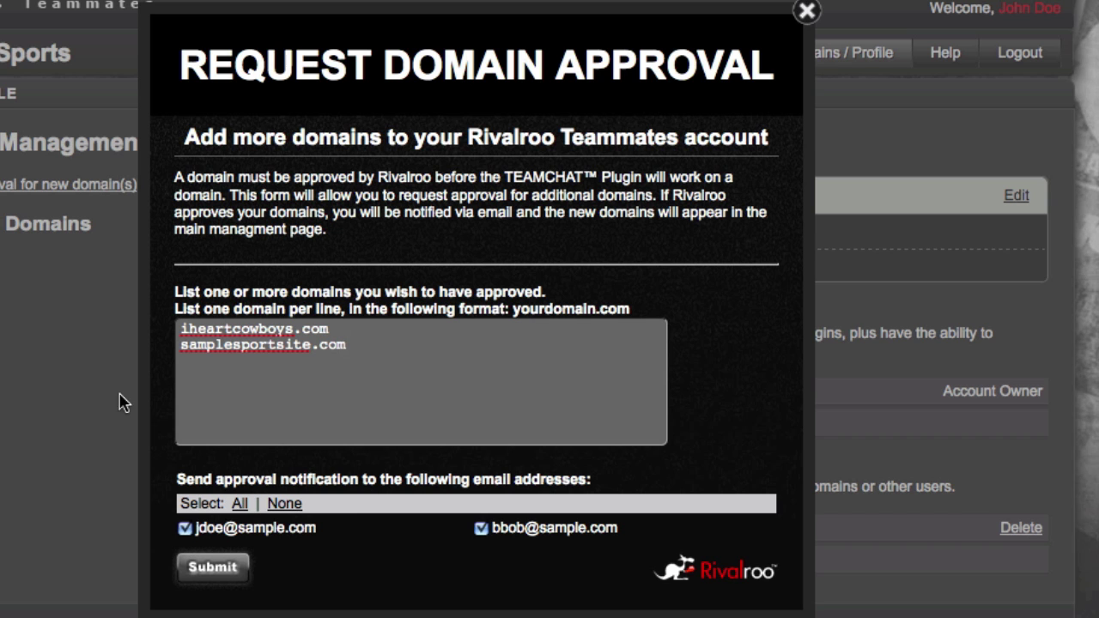
left_click(482, 528)
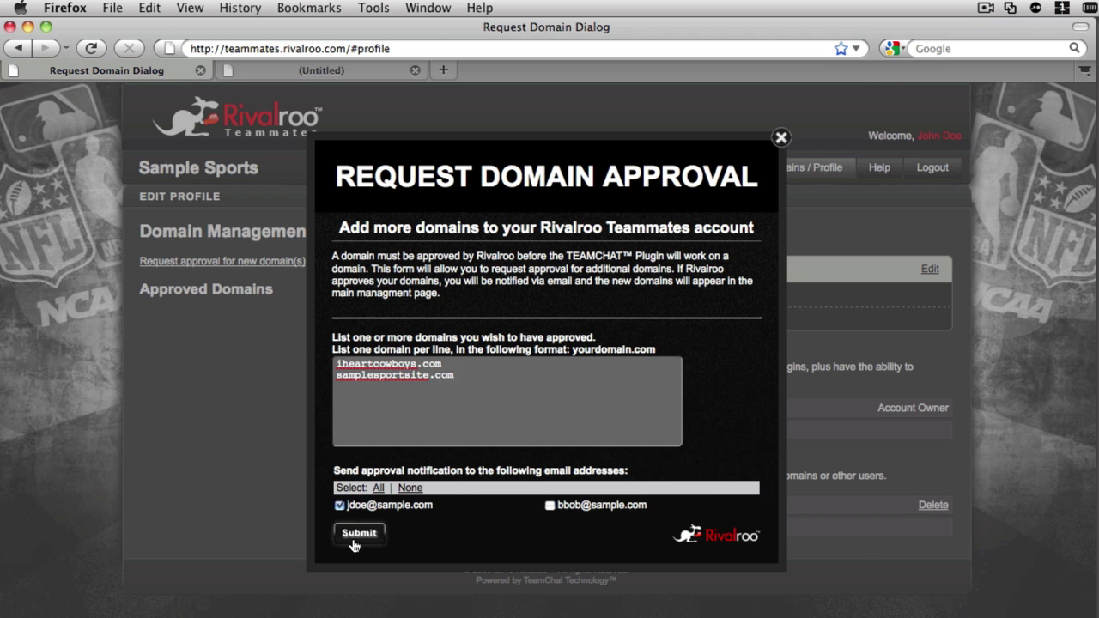
left_click(353, 536)
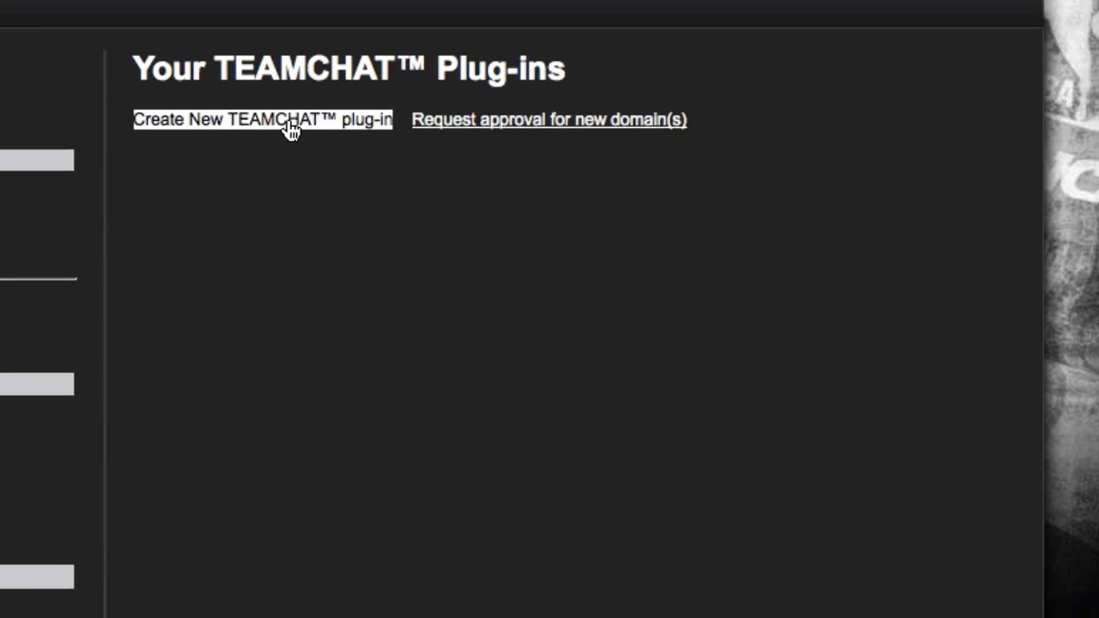
Create and save a new TEAMCHAT plug-in for iheartcowboys.com with the Dallas Cowboys as its team
left_click(513, 248)
left_click(262, 163)
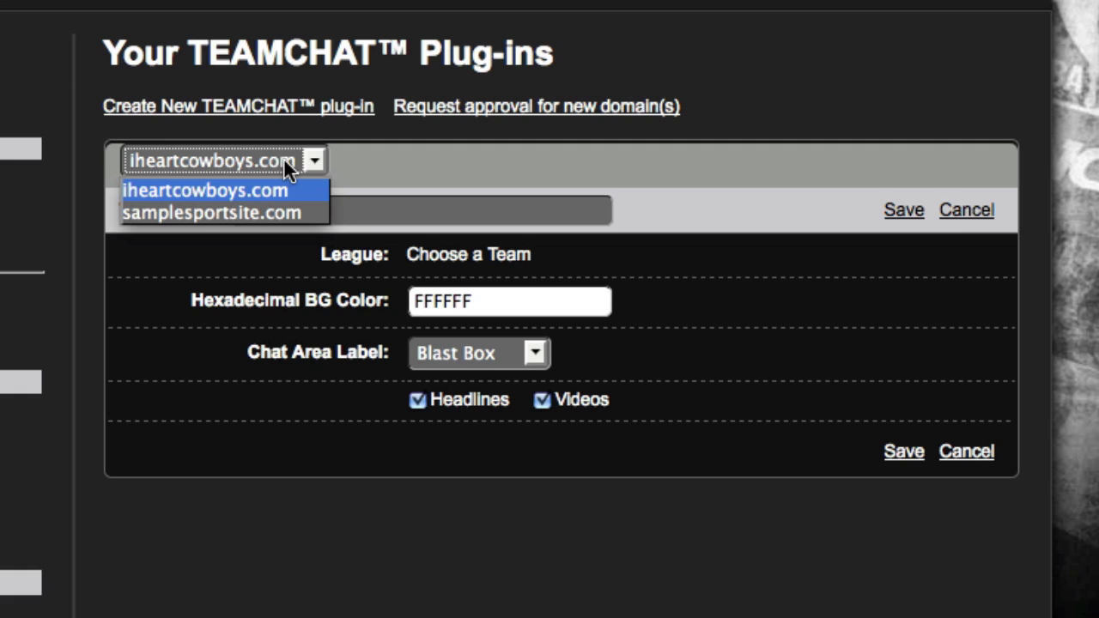
left_click(289, 165)
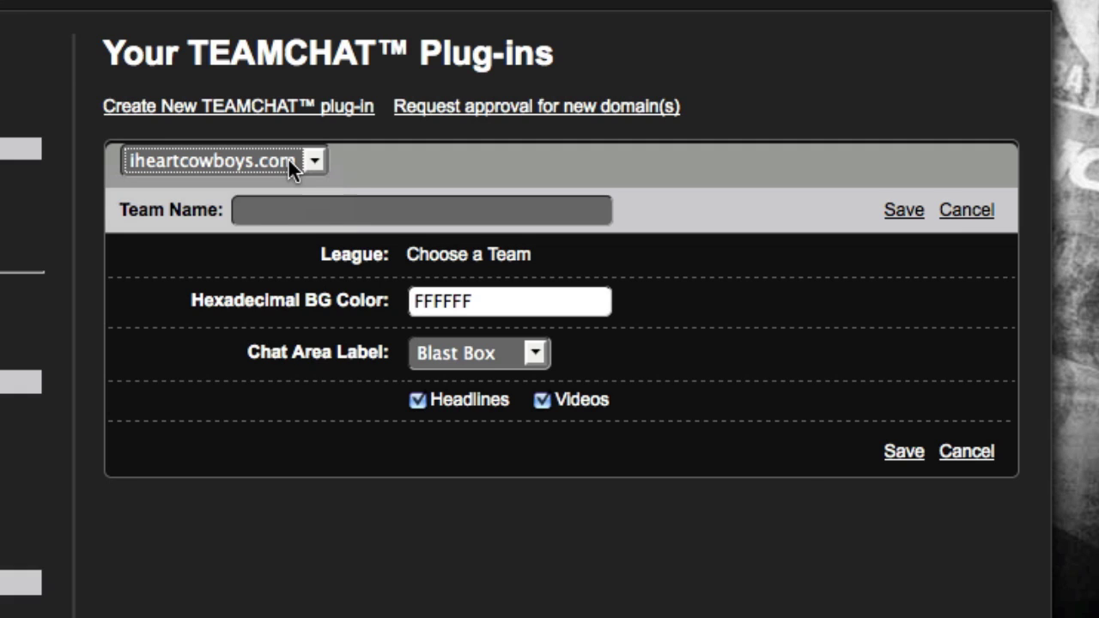
left_click(291, 210)
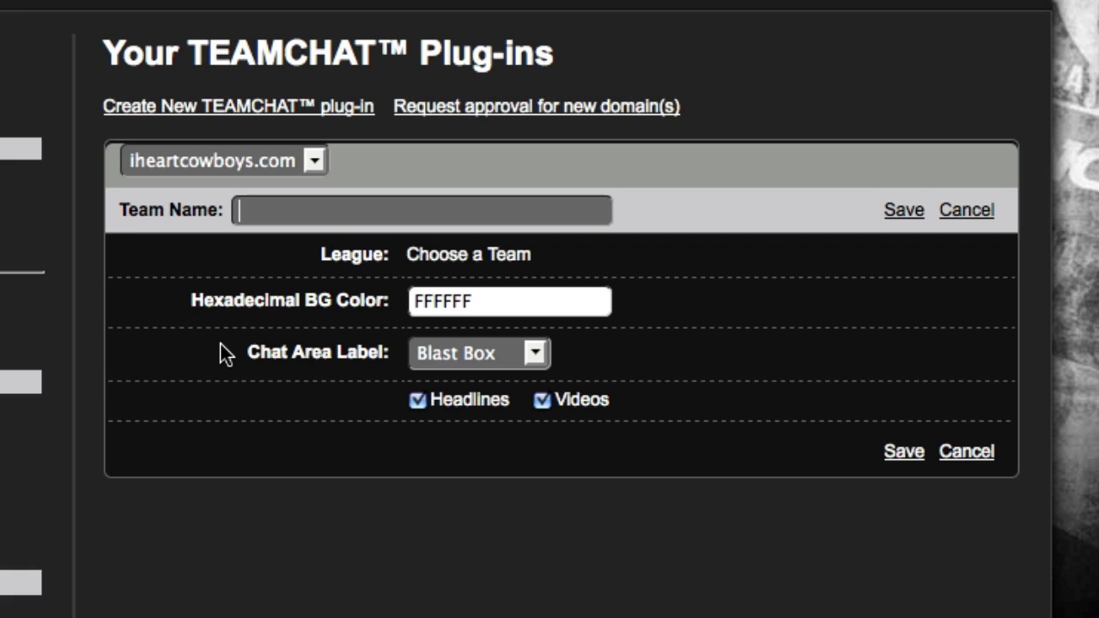
type("dallas")
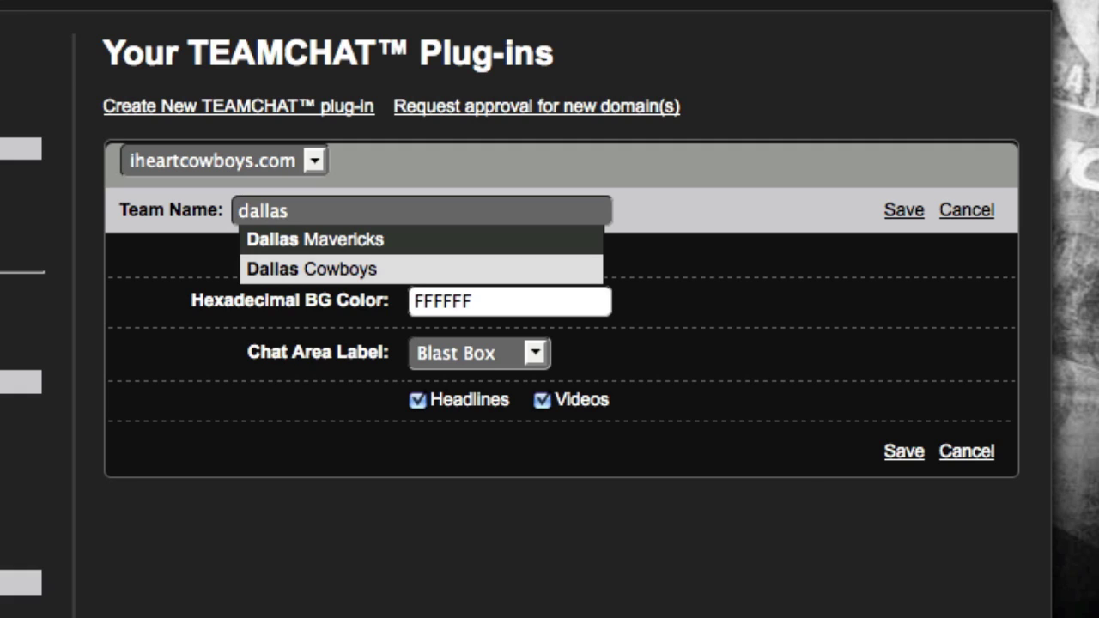
left_click(397, 275)
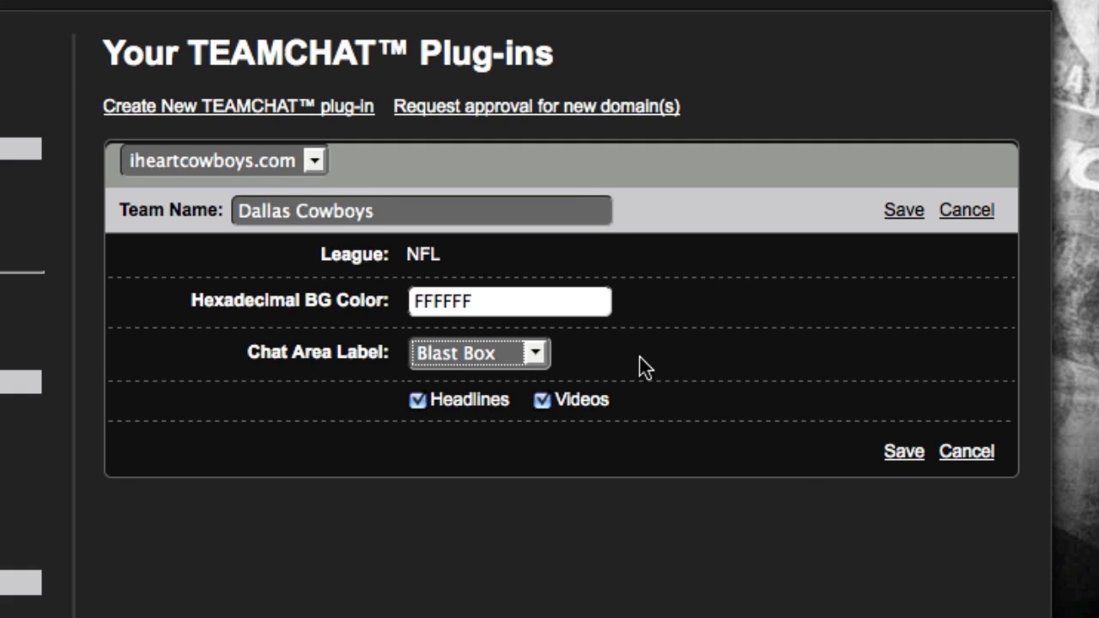
left_click(917, 461)
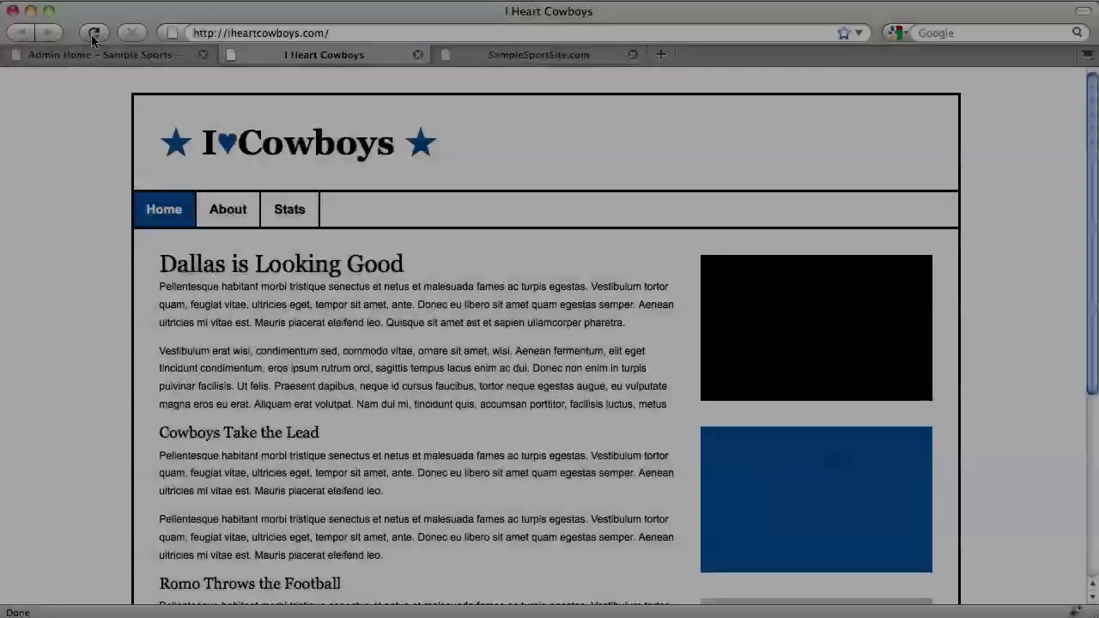
Reload the I Heart Cowboys site and bring up the source of its Blast Box page, blastBox.html
left_click(93, 33)
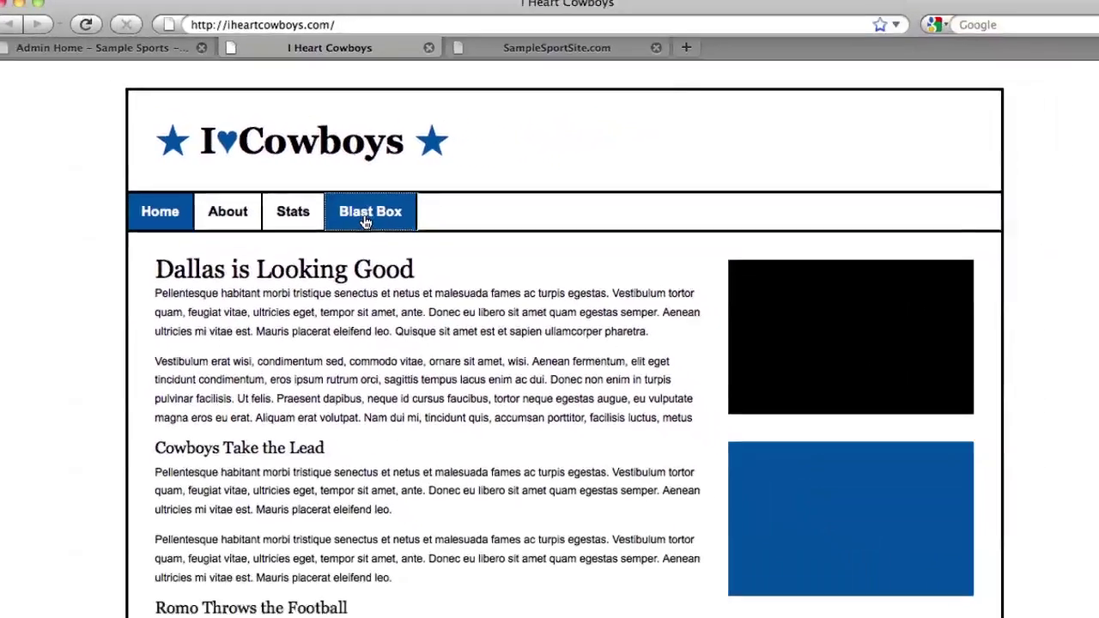
left_click(452, 263)
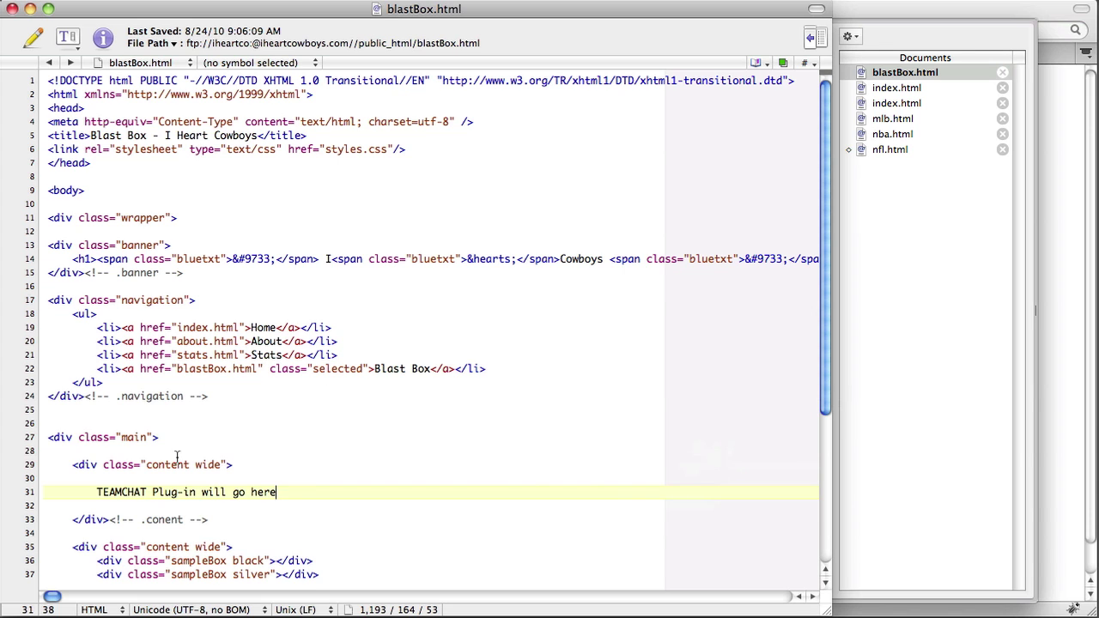
Copy the embed code of the Dallas Cowboys plug-in on the Teammates management page in the browser
triple_click(135, 492)
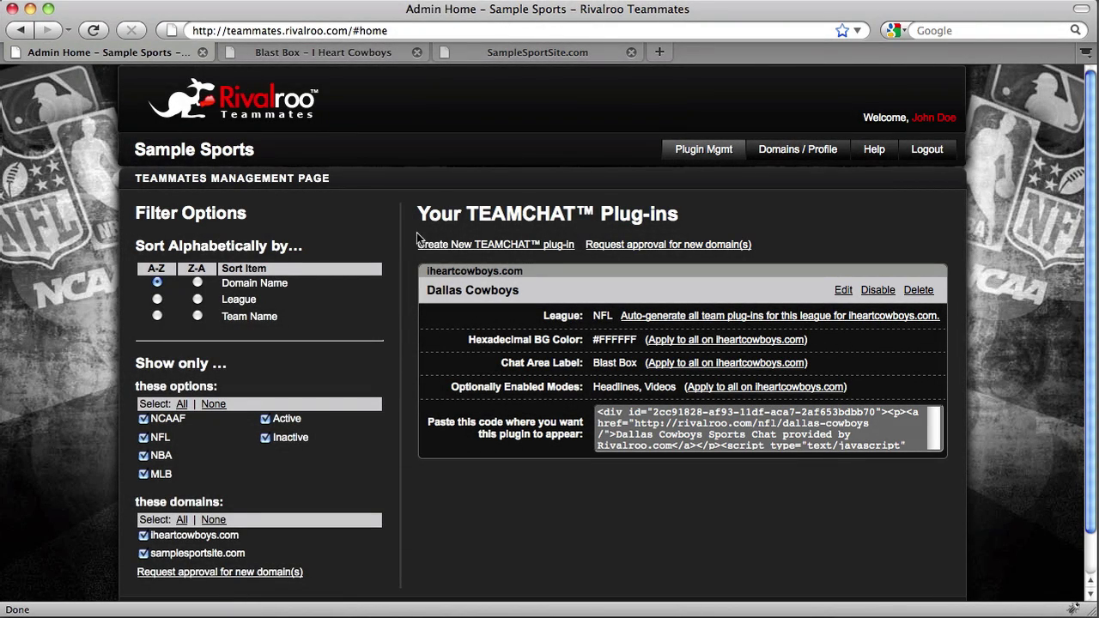
left_click(664, 423)
right_click(664, 423)
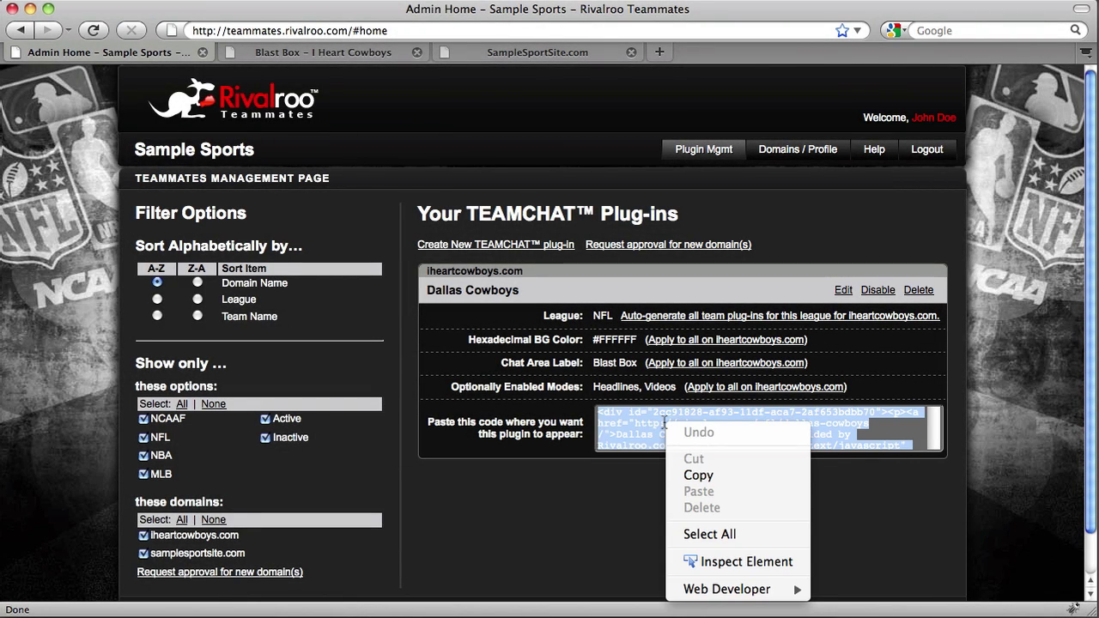
left_click(731, 475)
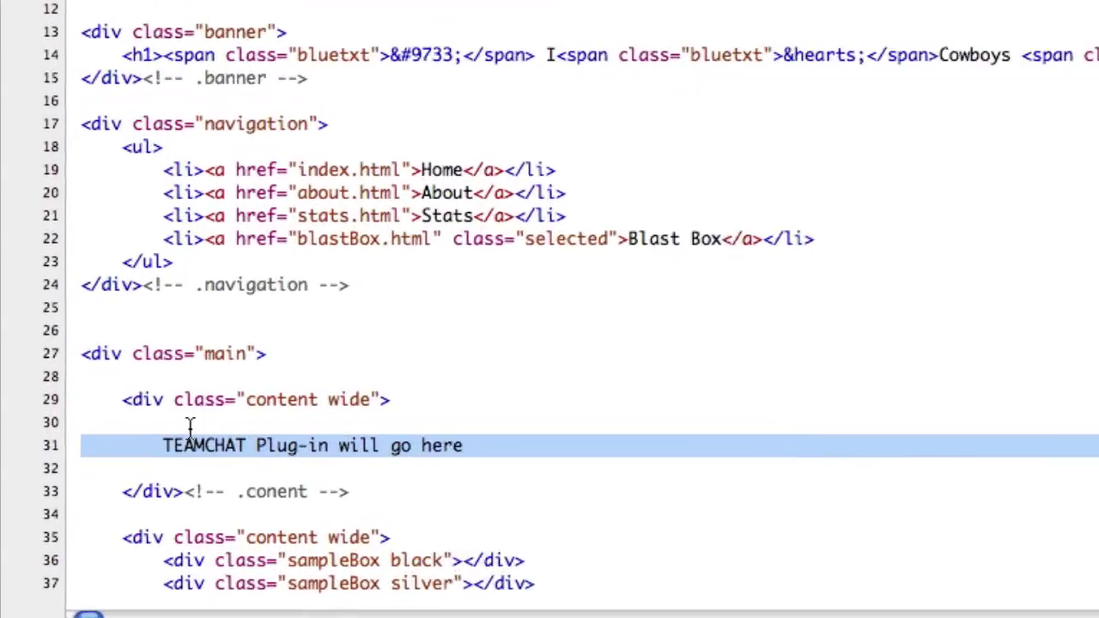
In the text editor, replace the TEAMCHAT placeholder text in blastBox.html with the copied code, save it, and reload the Blast Box page in the browser
left_click(110, 475)
left_click_drag(101, 489, 332, 491)
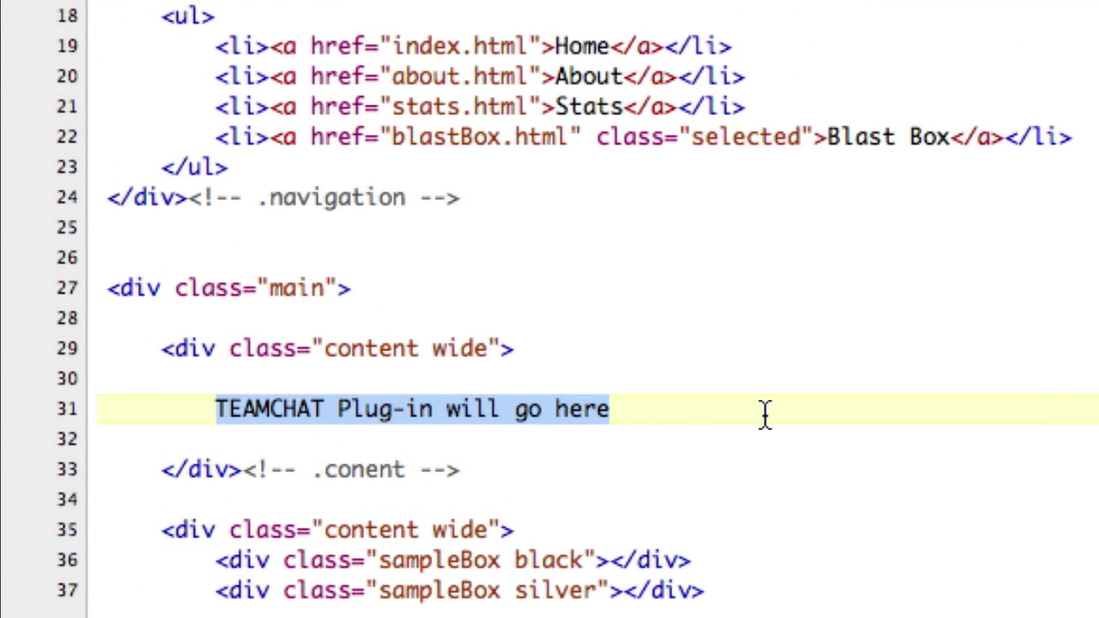
key("super+v")
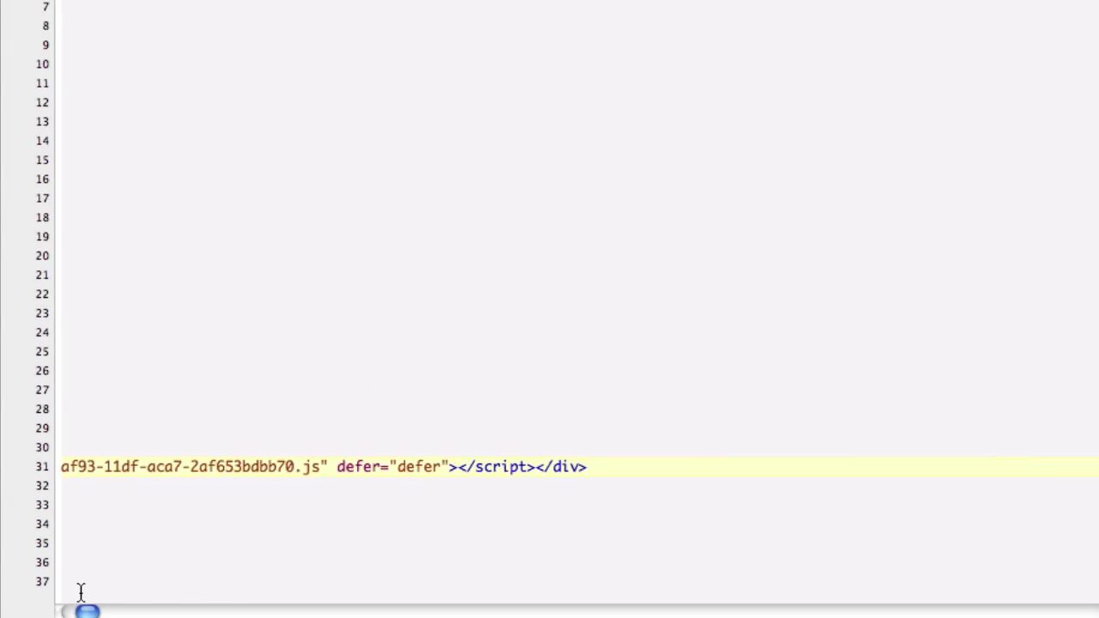
left_click_drag(68, 604, 52, 603)
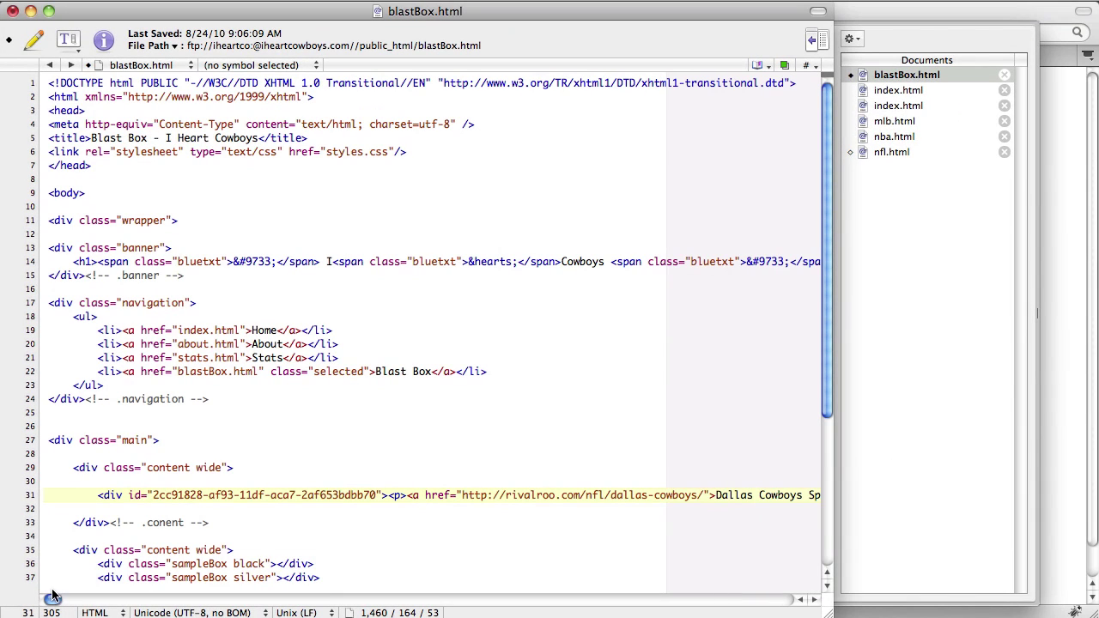
key("super+s")
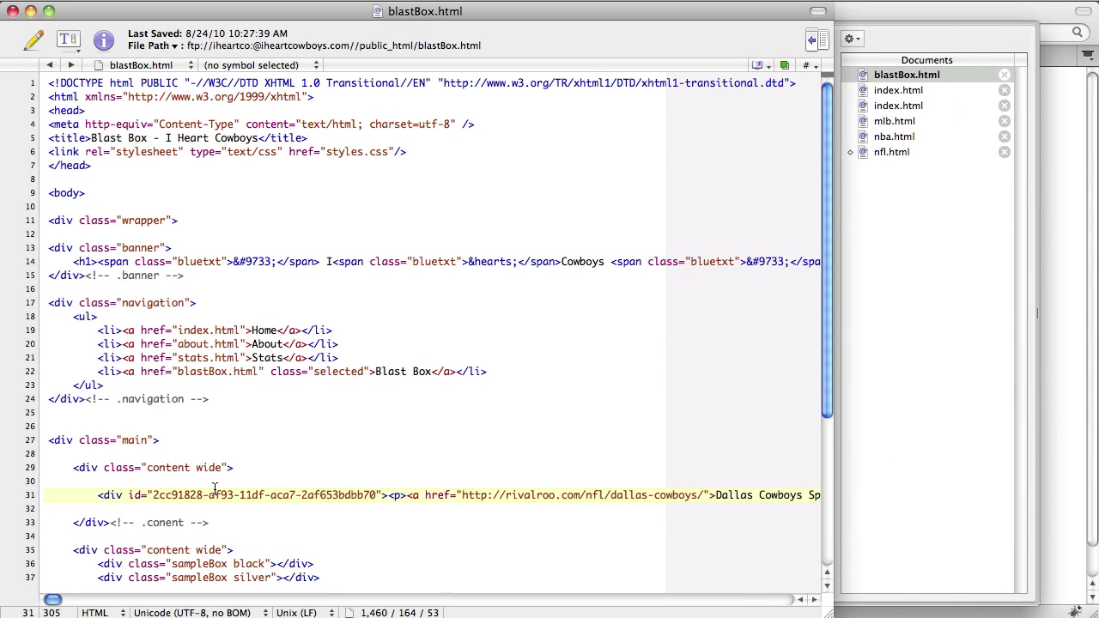
key("super+Tab")
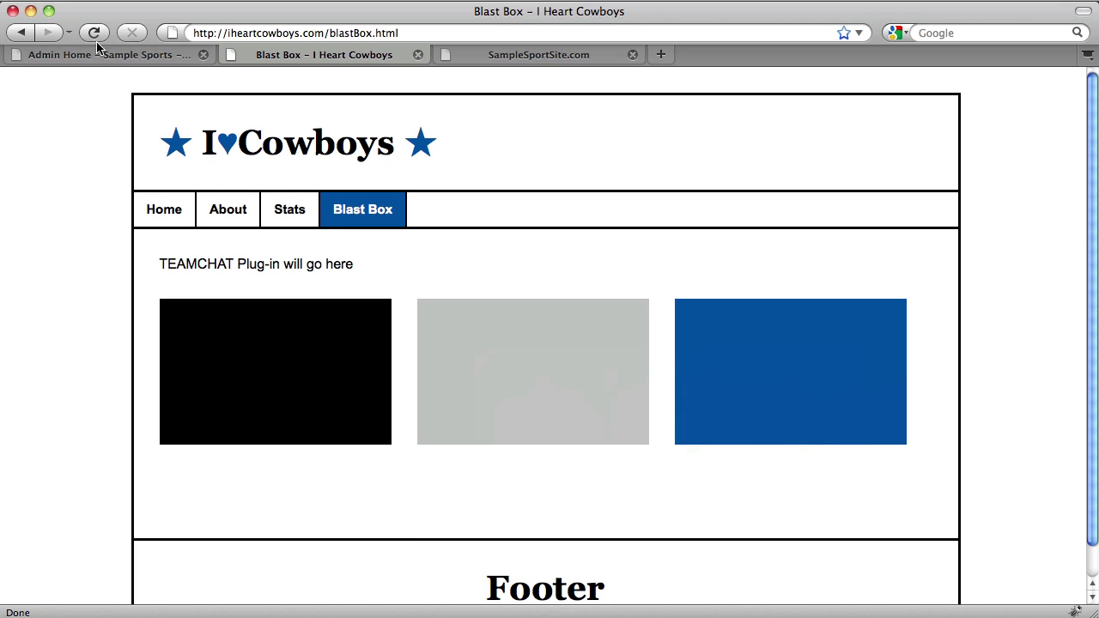
left_click(94, 34)
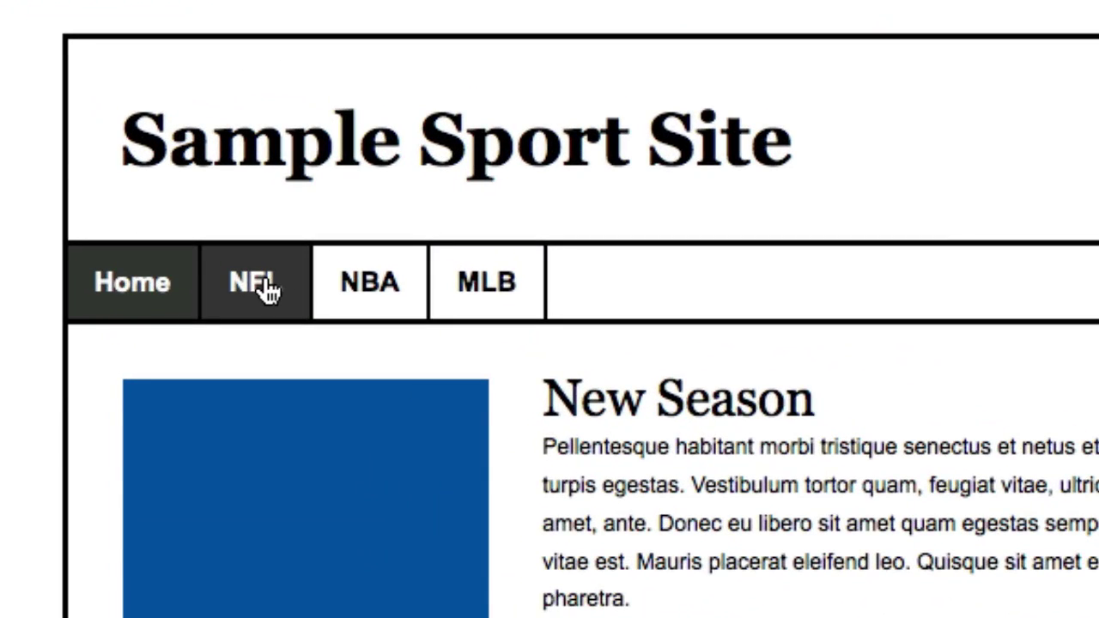
Look through the NFL, NBA and MLB pages of the Sample Sport Site for their TEAMCHAT placeholders
left_click(229, 211)
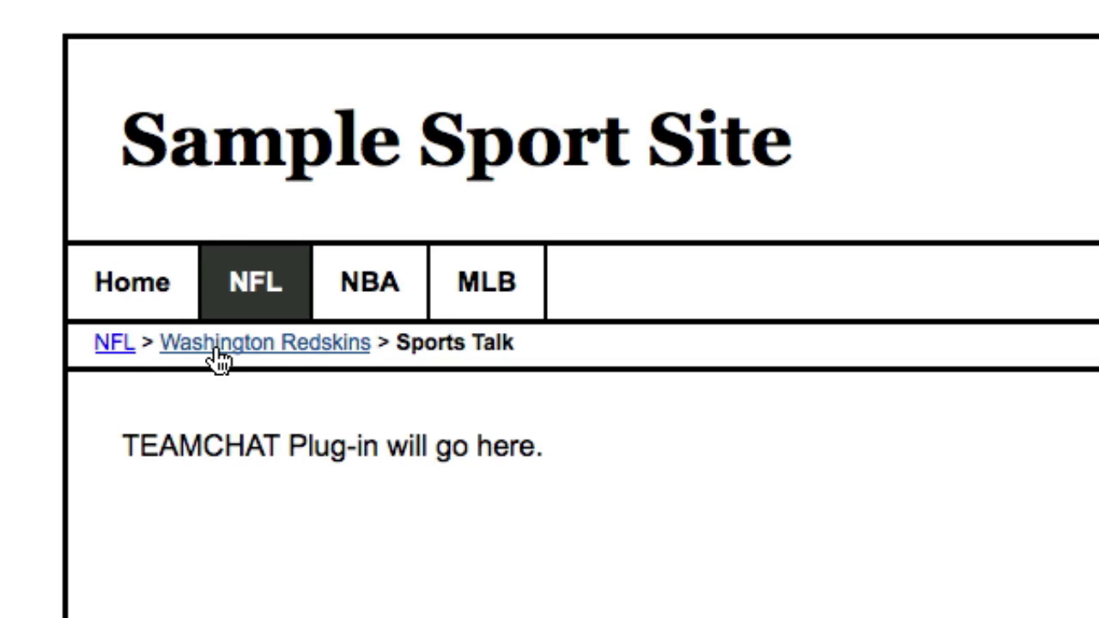
left_click(386, 298)
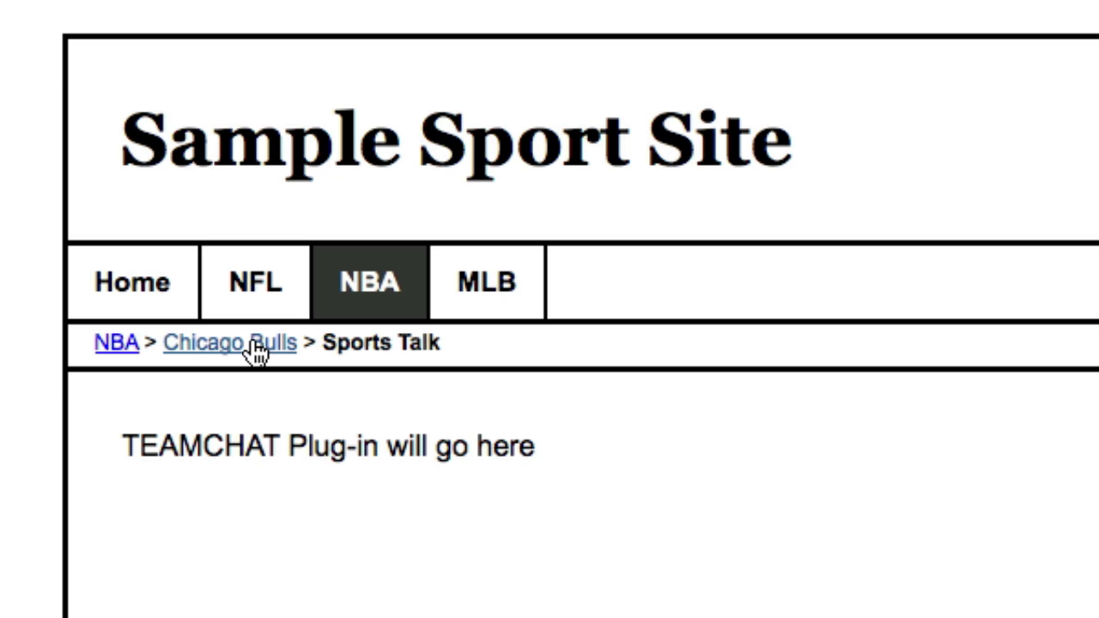
left_click(481, 308)
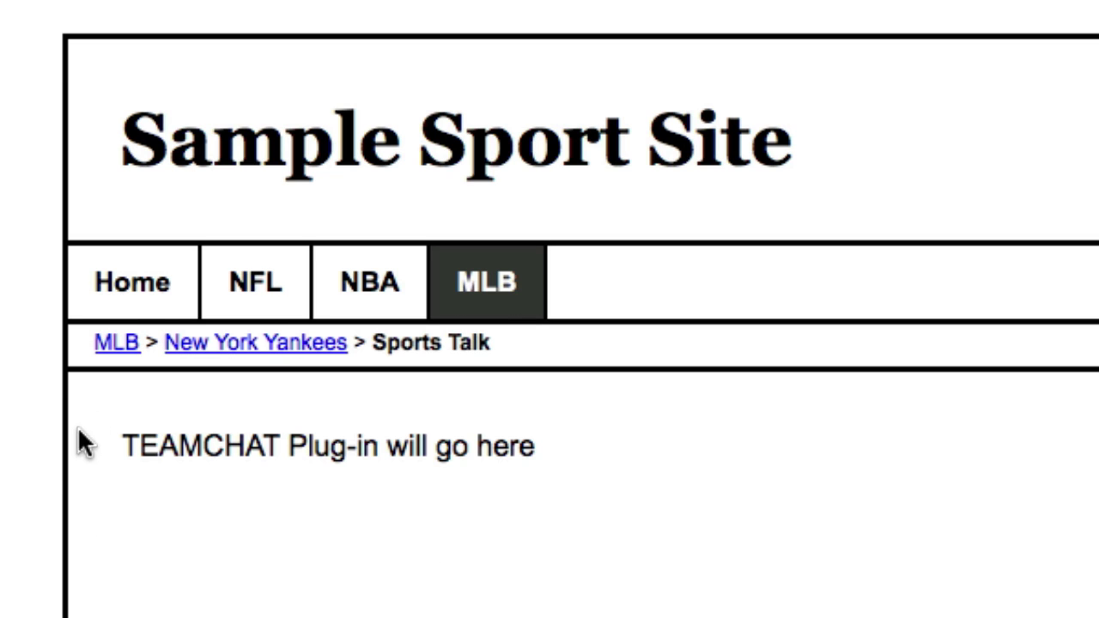
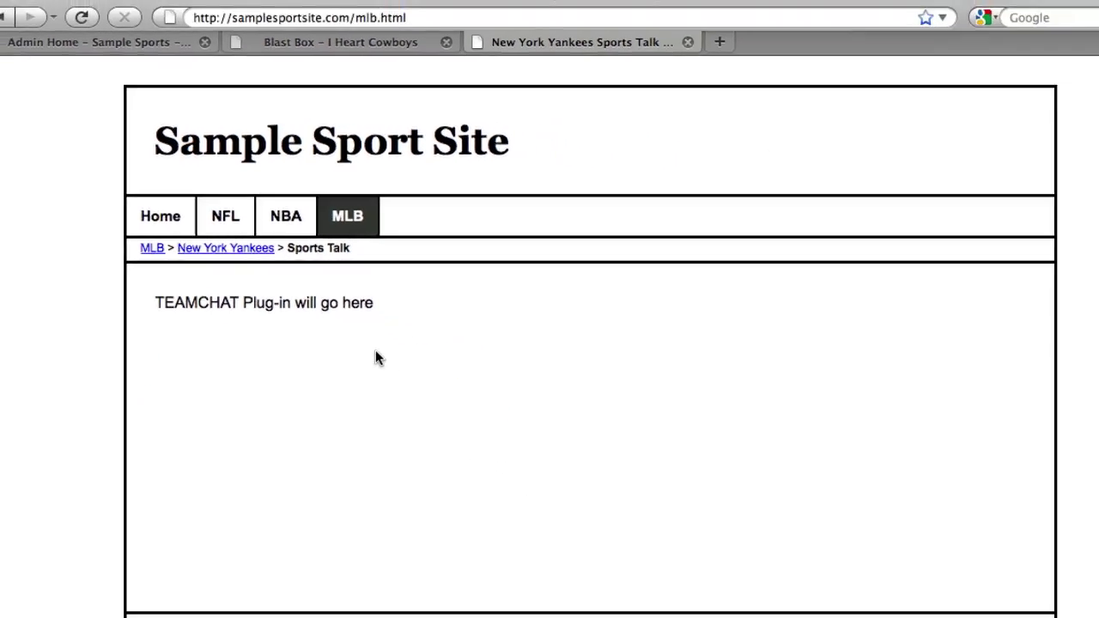
Create and save a TEAMCHAT plug-in for samplesportsite.com with the Chicago Bulls as its team
left_click(139, 40)
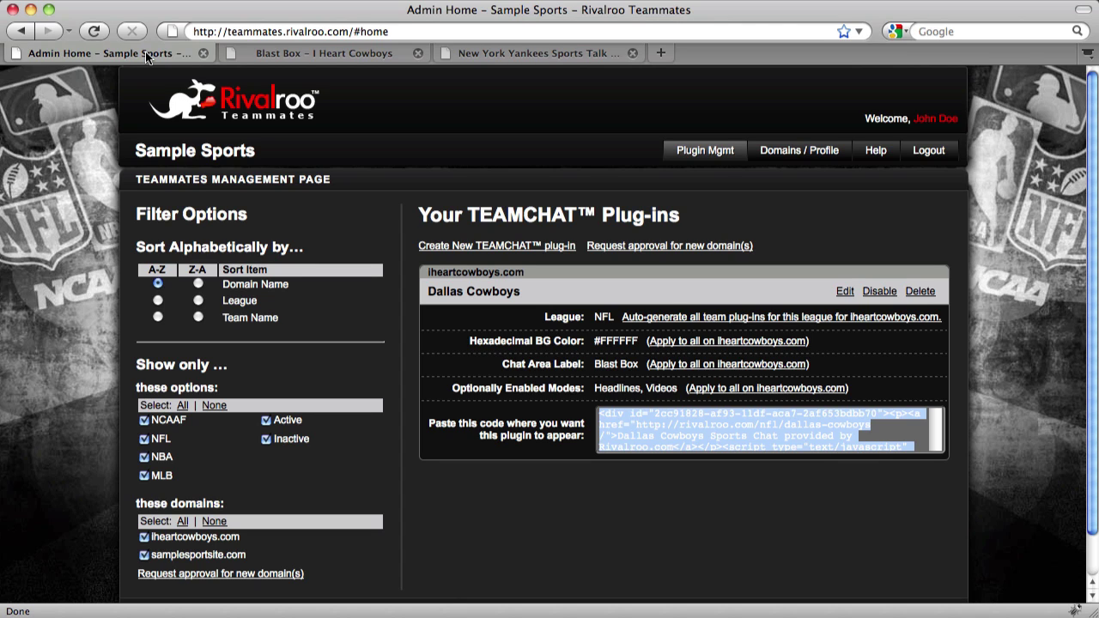
left_click(464, 247)
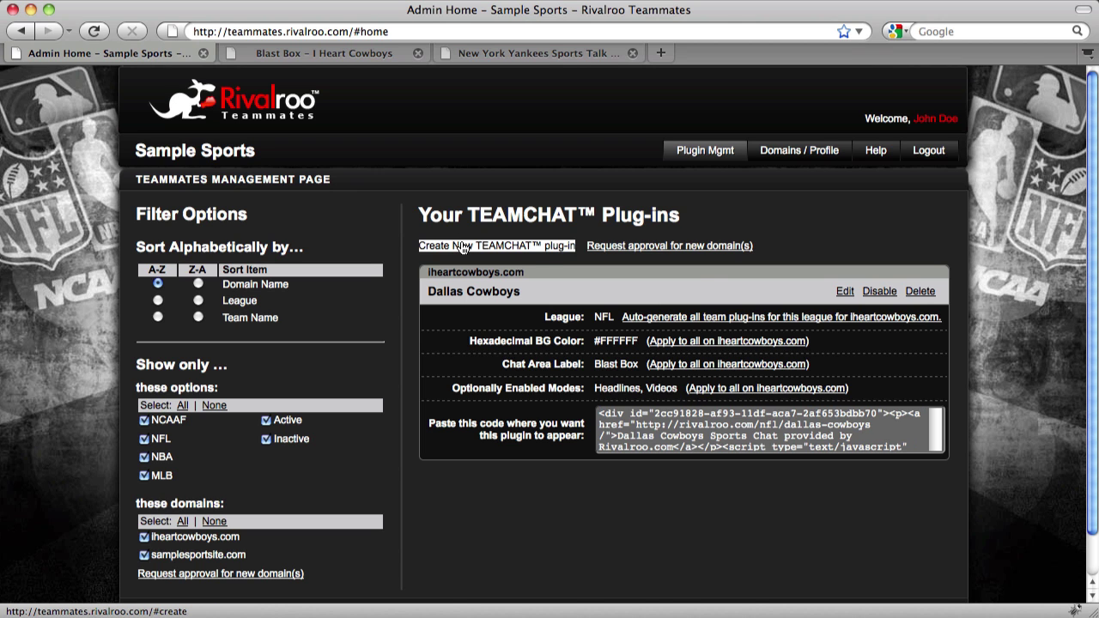
left_click(470, 281)
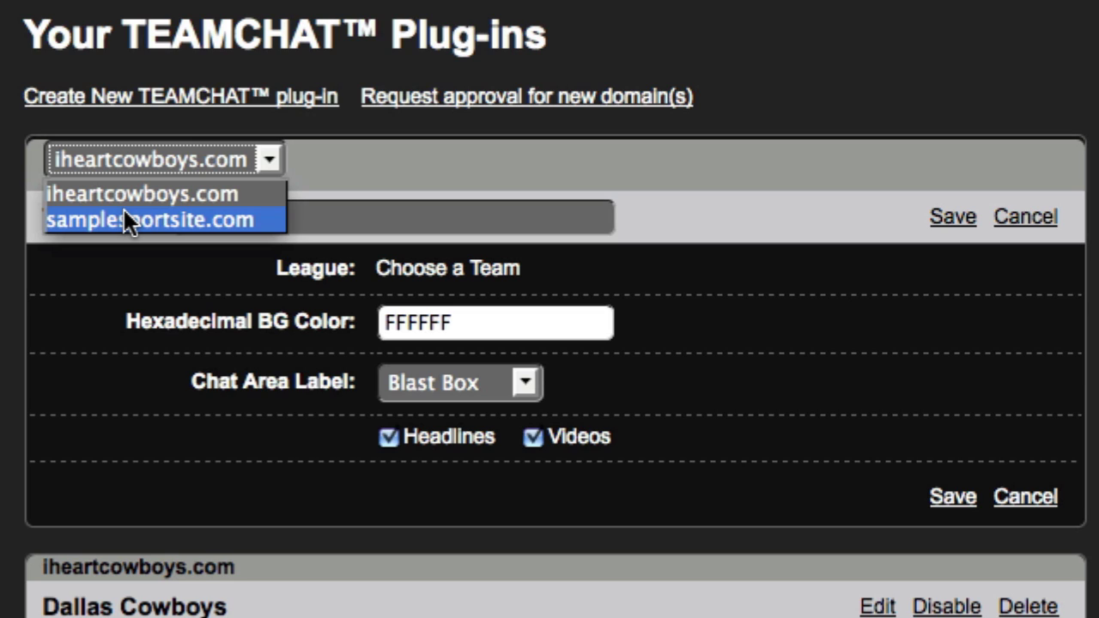
left_click(124, 216)
left_click(211, 217)
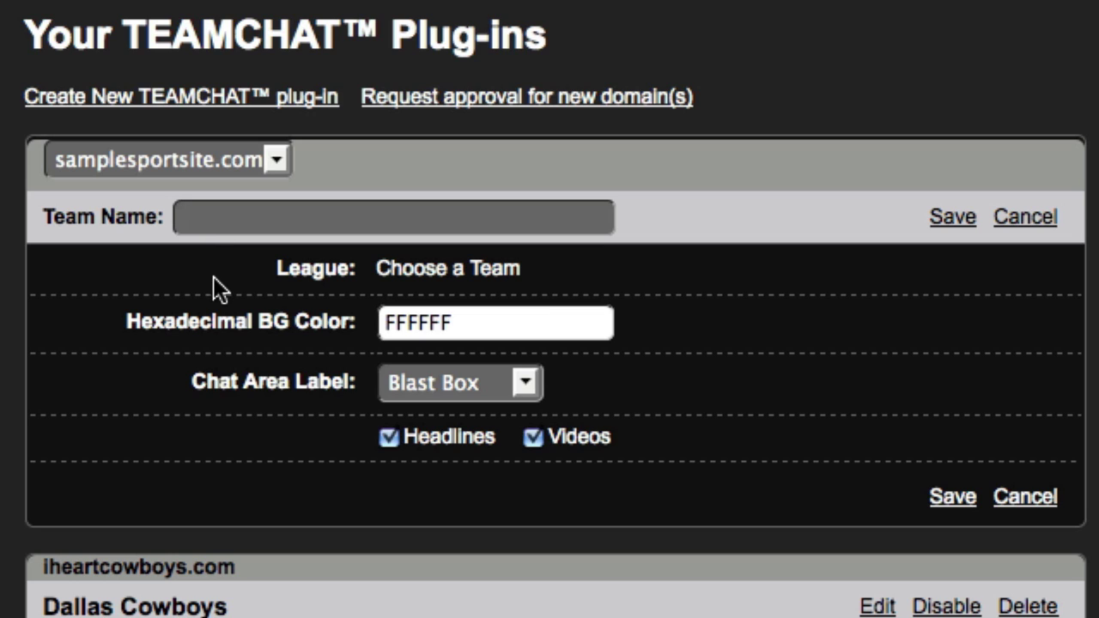
type("Chicag")
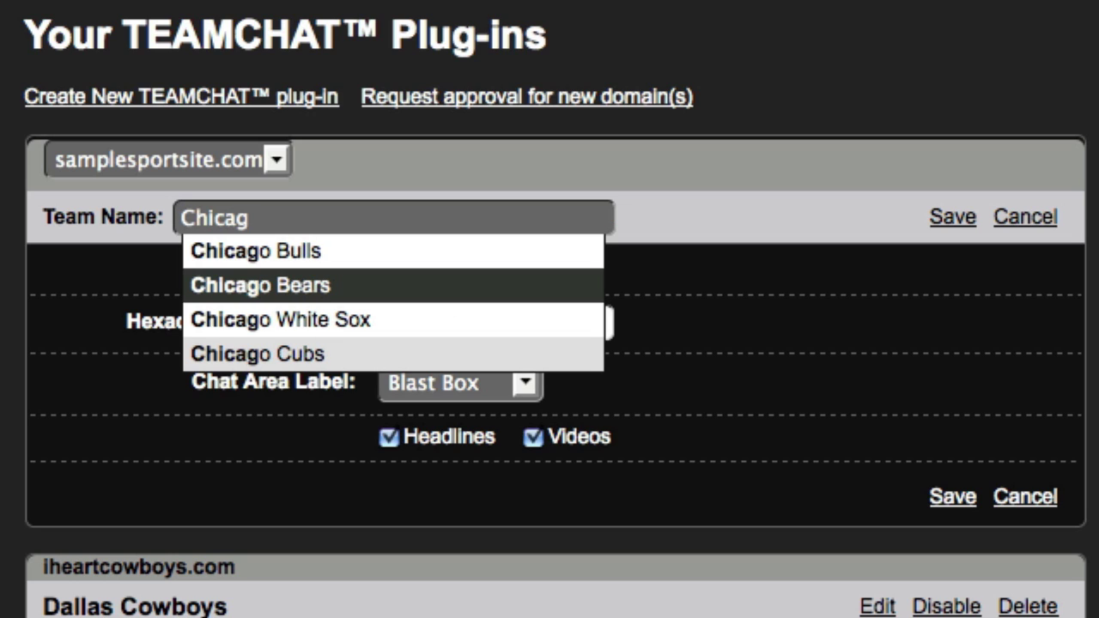
key("Up")
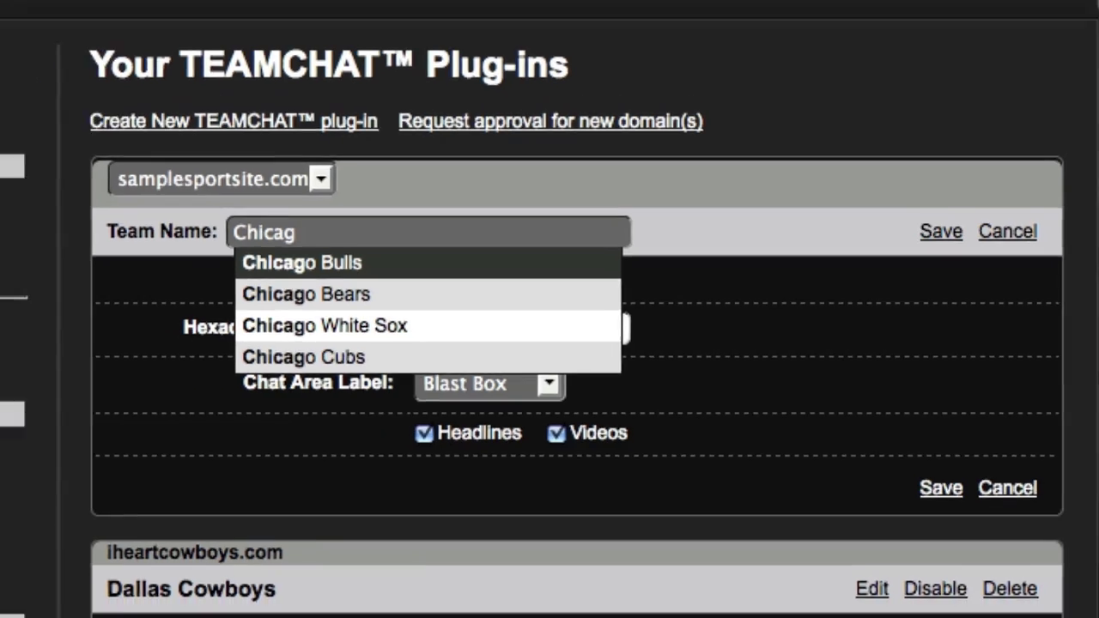
key("Return")
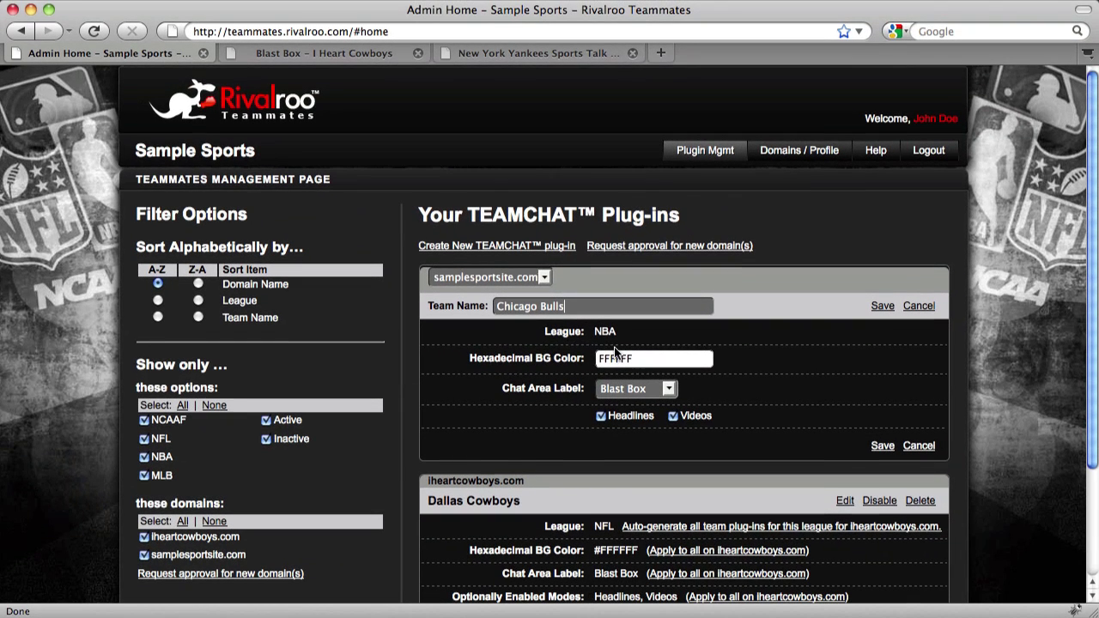
left_click(883, 446)
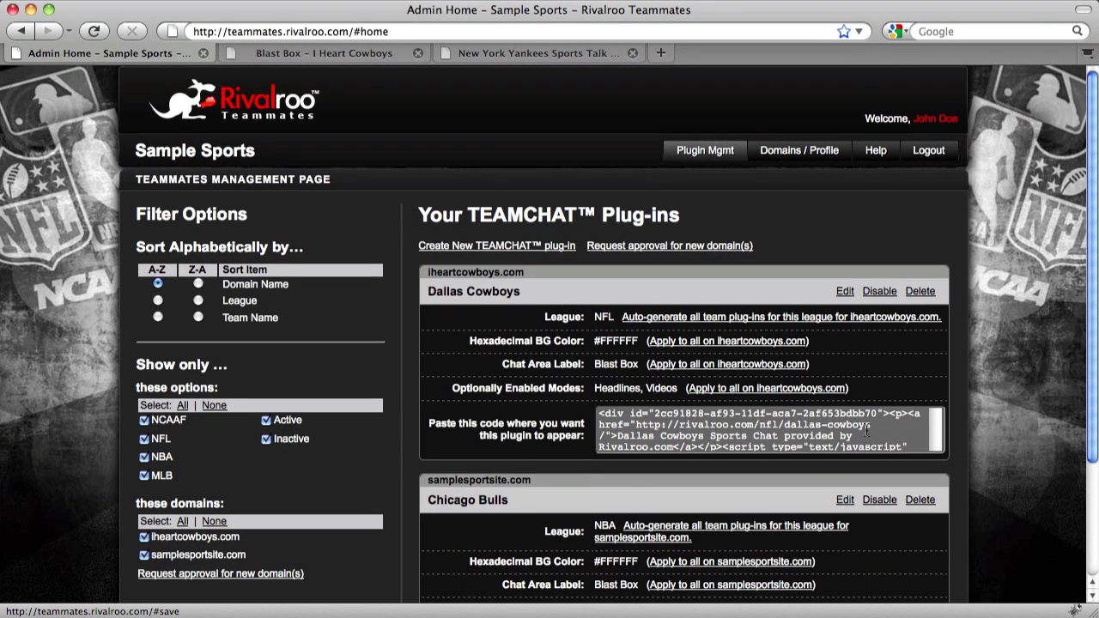
Create and save a TEAMCHAT plug-in for samplesportsite.com with the Washington Redskins as its team
left_click(497, 245)
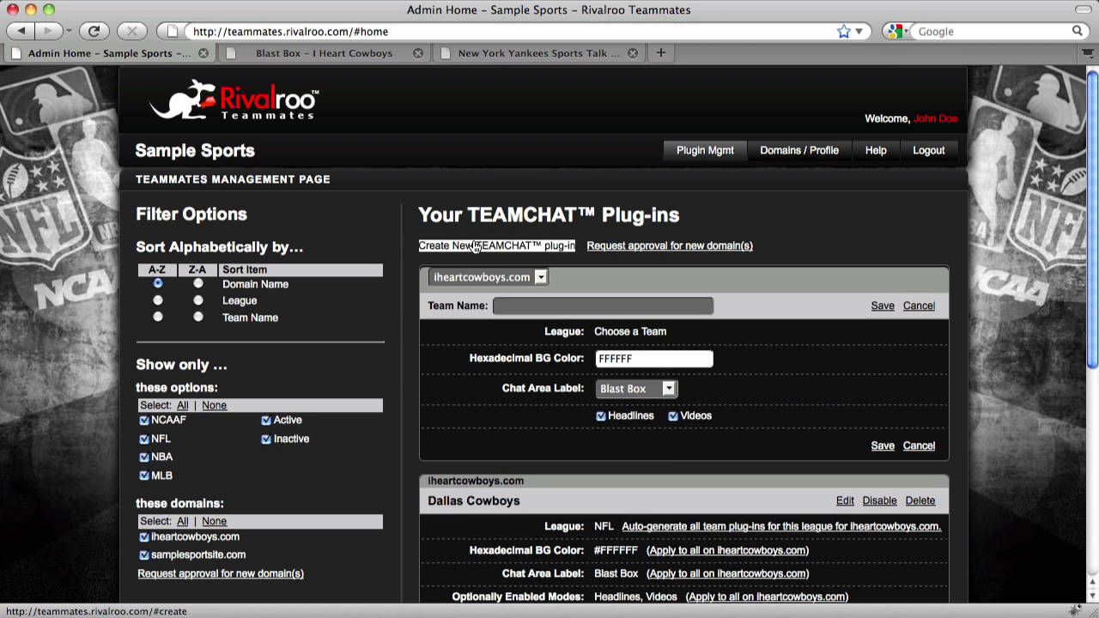
left_click(495, 276)
left_click(487, 302)
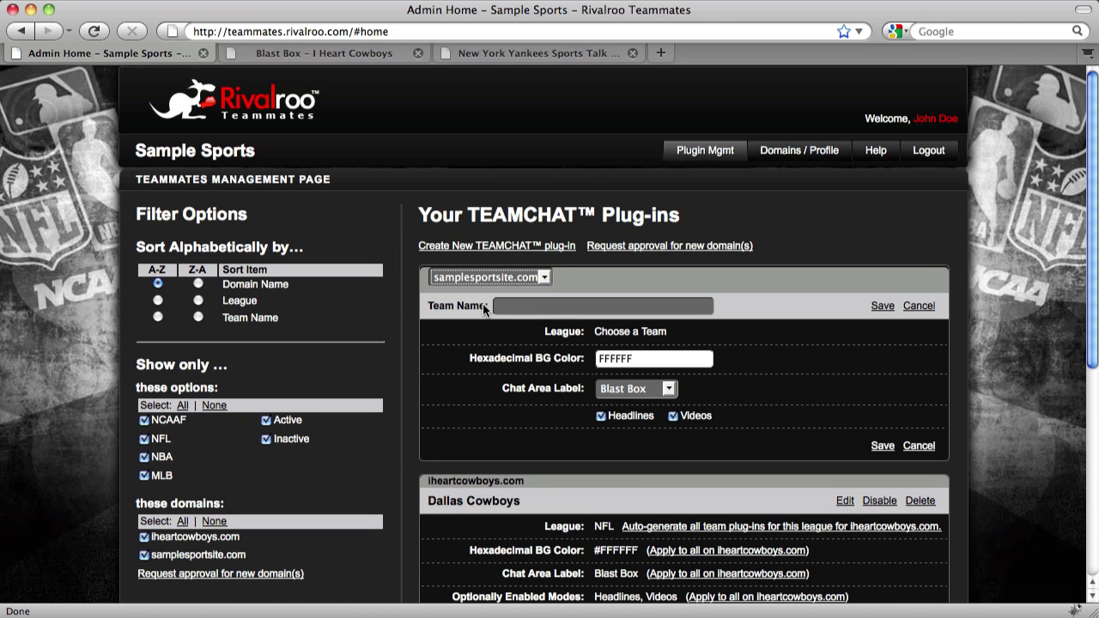
type("Washing")
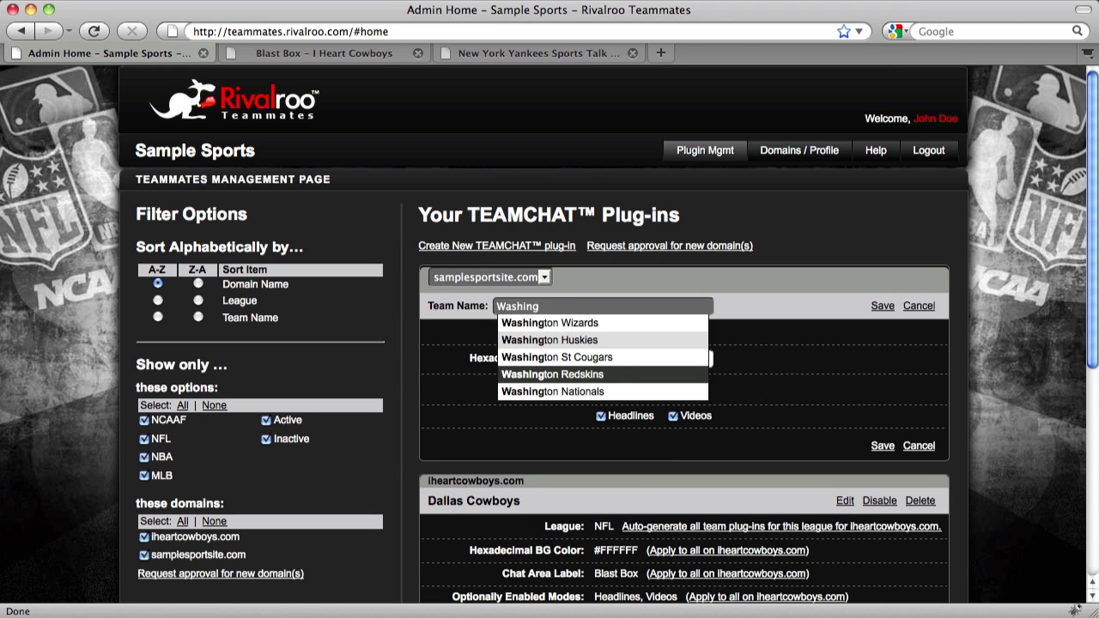
key("Return")
key("Return")
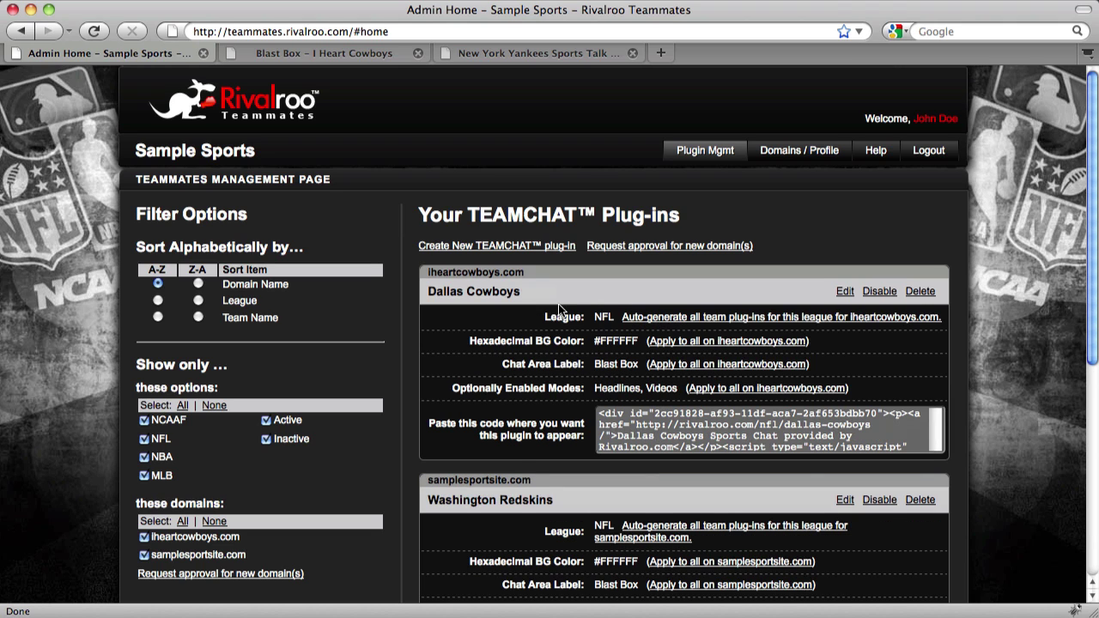
Create and save a TEAMCHAT plug-in for samplesportsite.com with the New York Yankees as its team
left_click(460, 247)
left_click(461, 277)
left_click(460, 311)
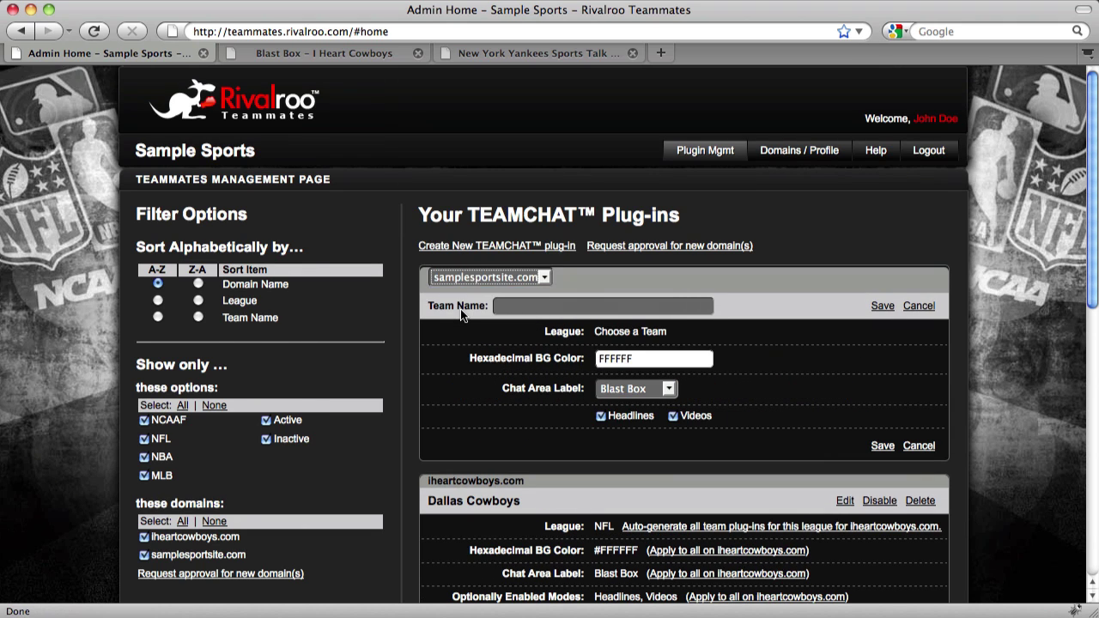
key("Tab")
type("yankee")
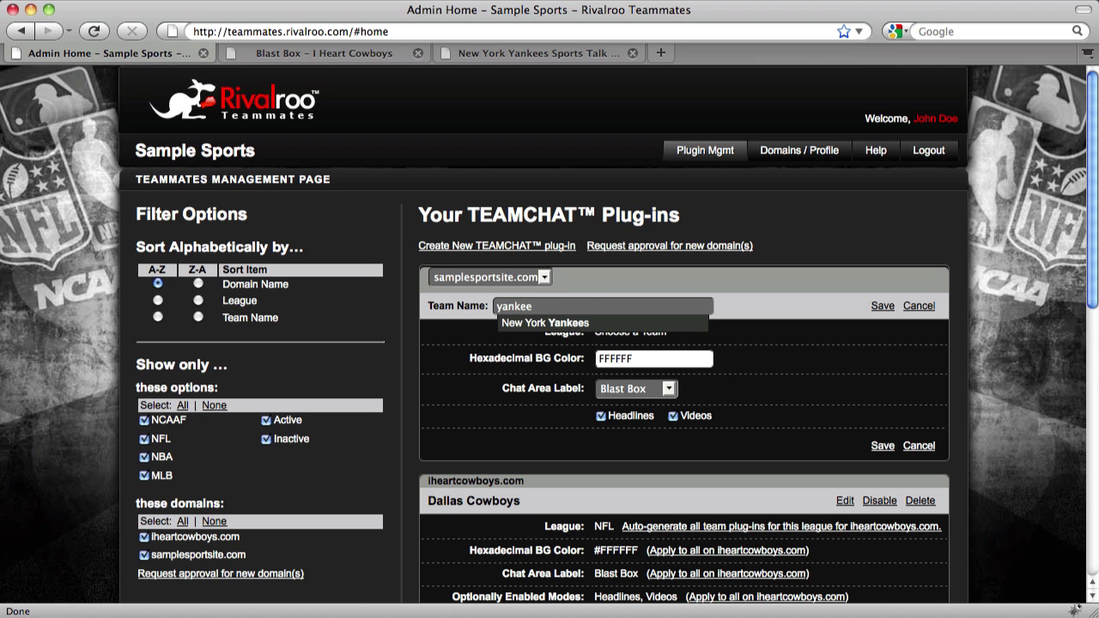
key("Down")
key("Return")
Review the samplesportsite.com plug-ins and copy the embed code of the Washington Redskins plug-in
scroll(564, 316, "down", 5)
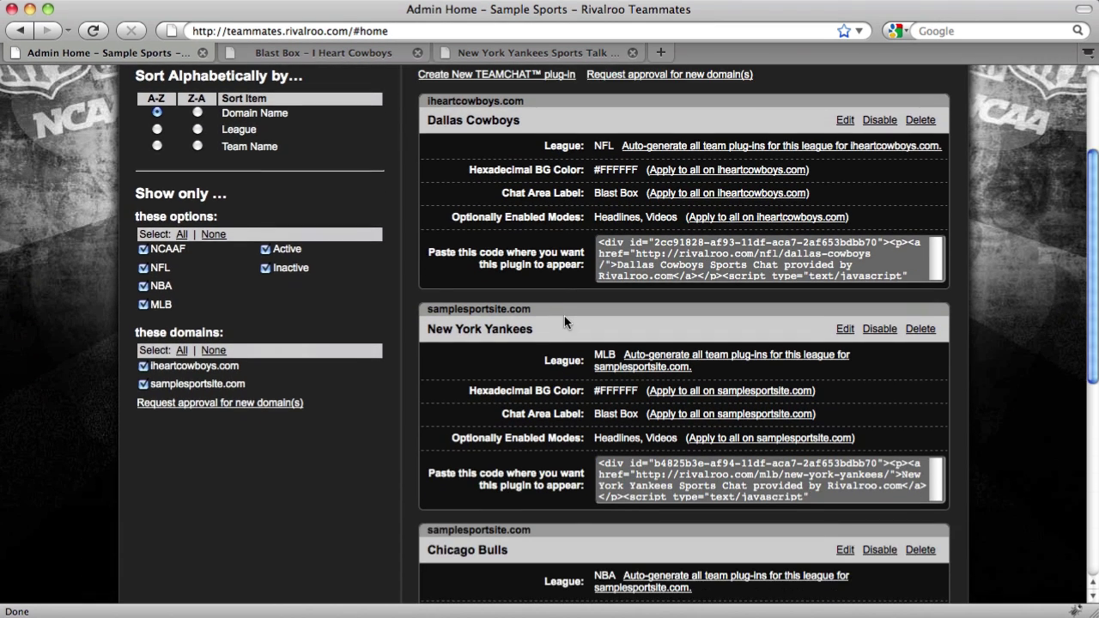
scroll(564, 318, "down", 7)
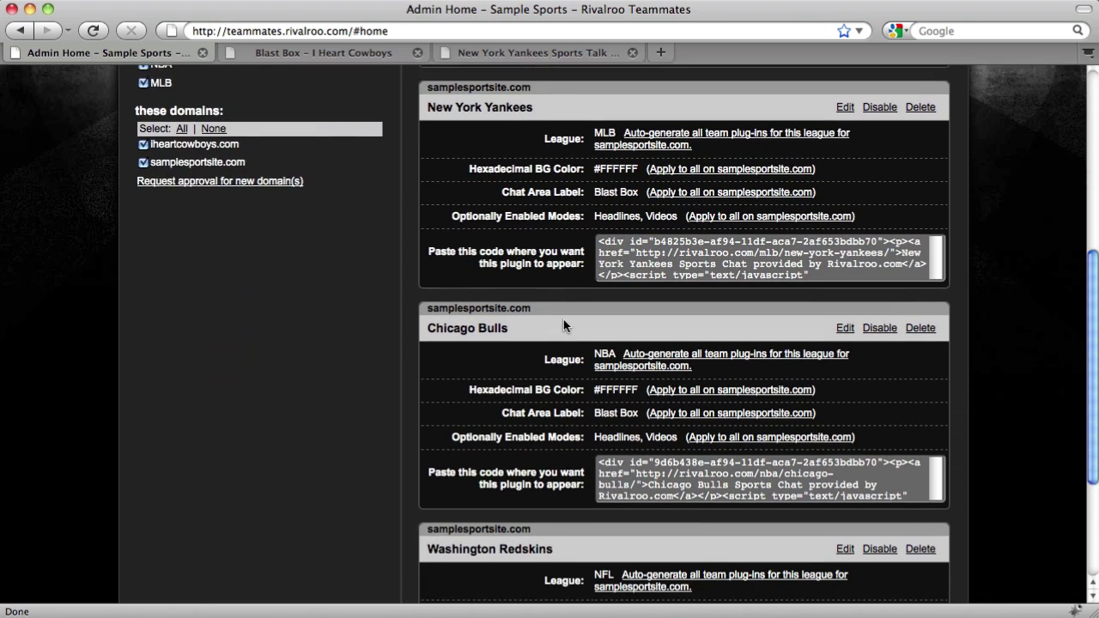
scroll(562, 322, "up", 7)
scroll(563, 322, "down", 9)
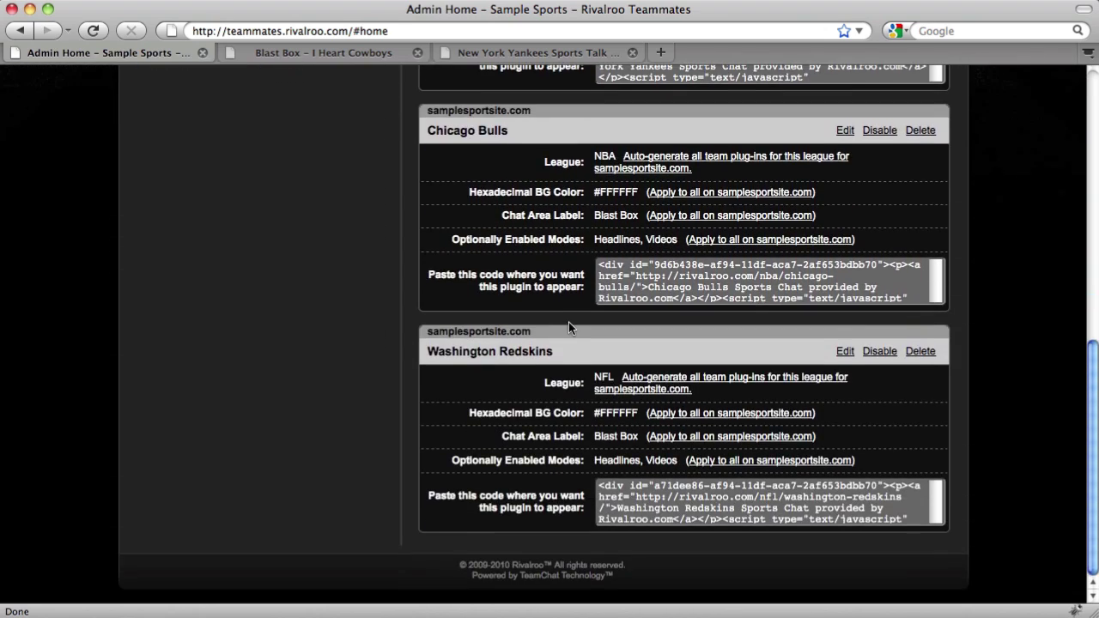
left_click(681, 495)
right_click(682, 497)
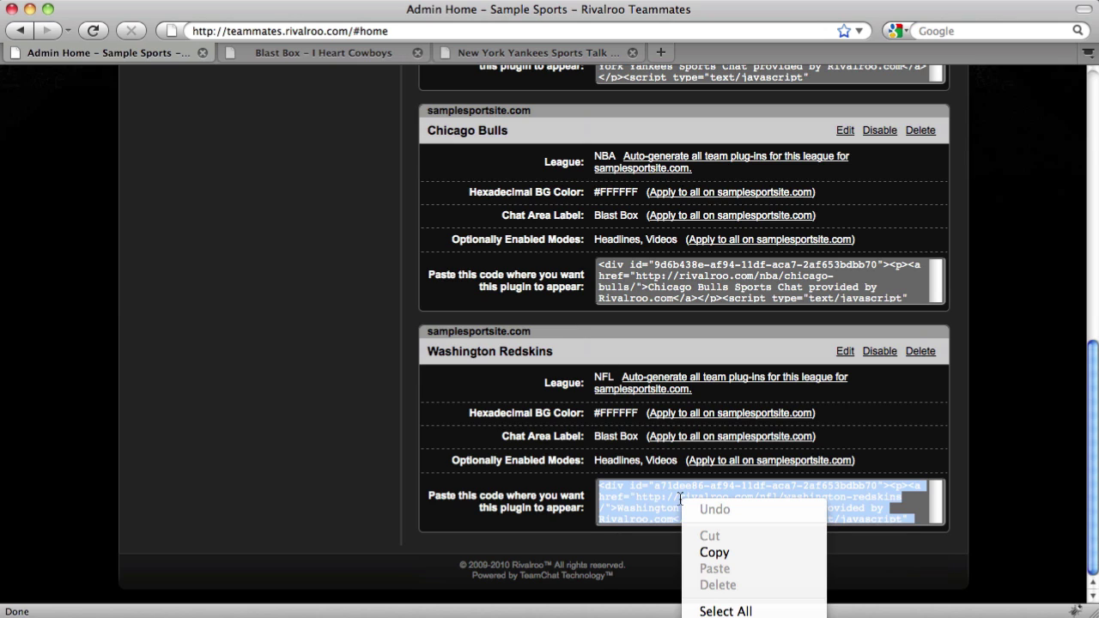
left_click(705, 551)
Replace the TEAMCHAT placeholder text in nfl.html with the copied code in the text editor, save the file, and return to the browser
key("super+Tab")
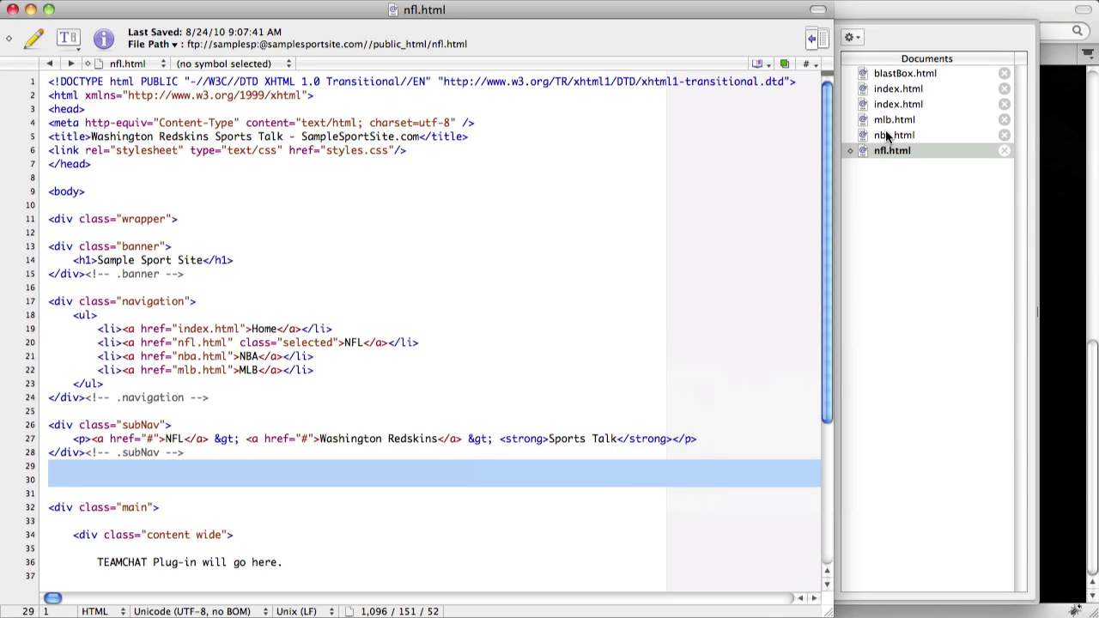
scroll(106, 352, "down", 5)
left_click(112, 356)
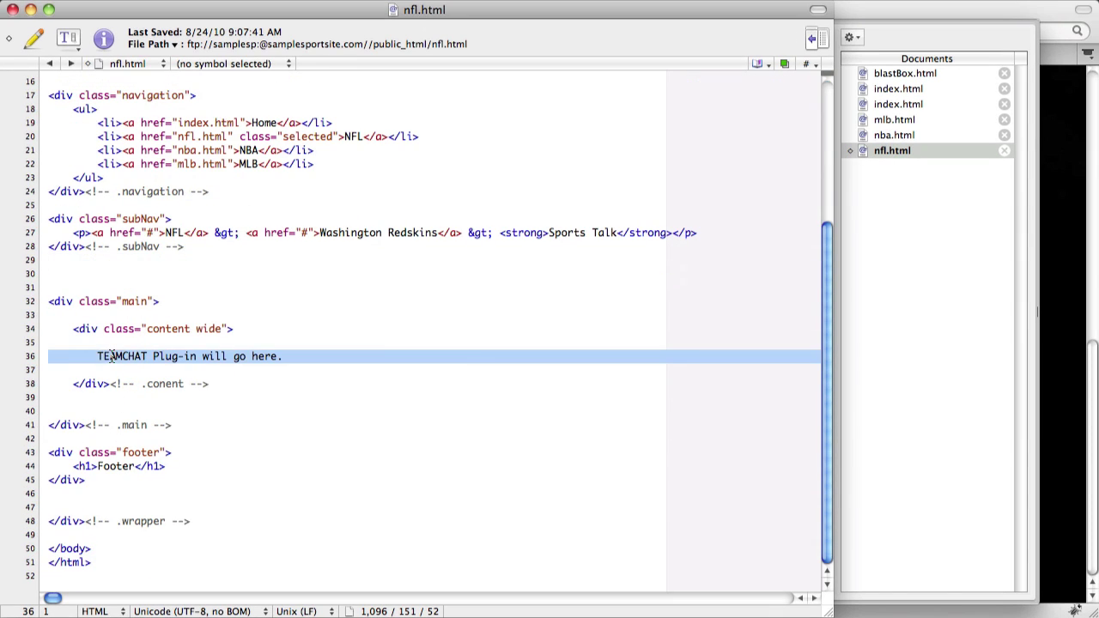
left_click_drag(97, 356, 317, 354)
key("super+v")
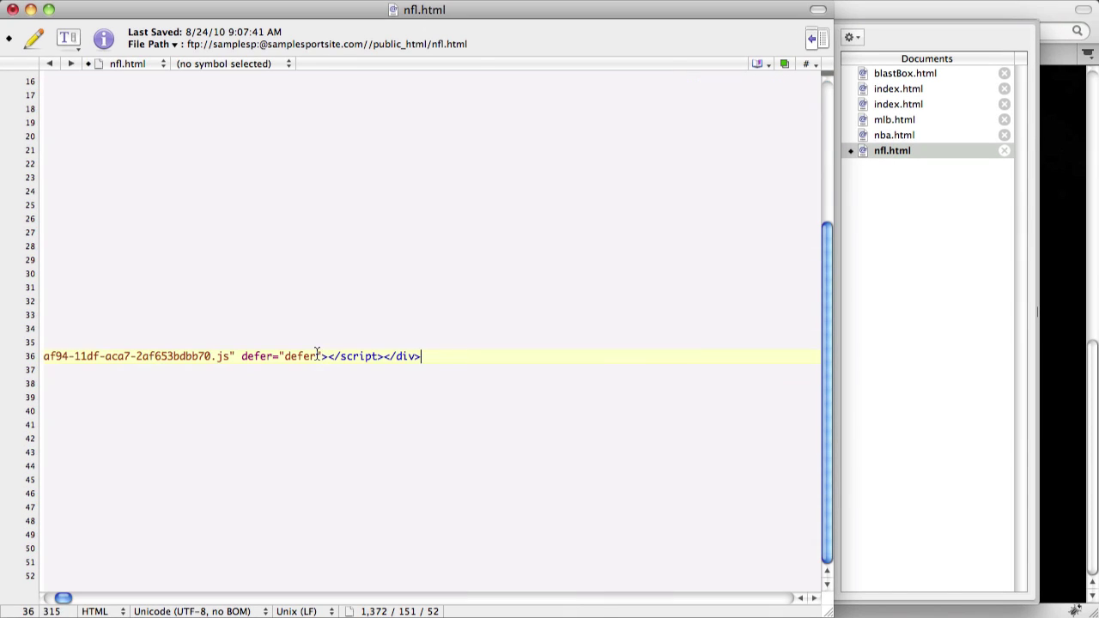
left_click(72, 601)
key("super+s")
key("super+Tab")
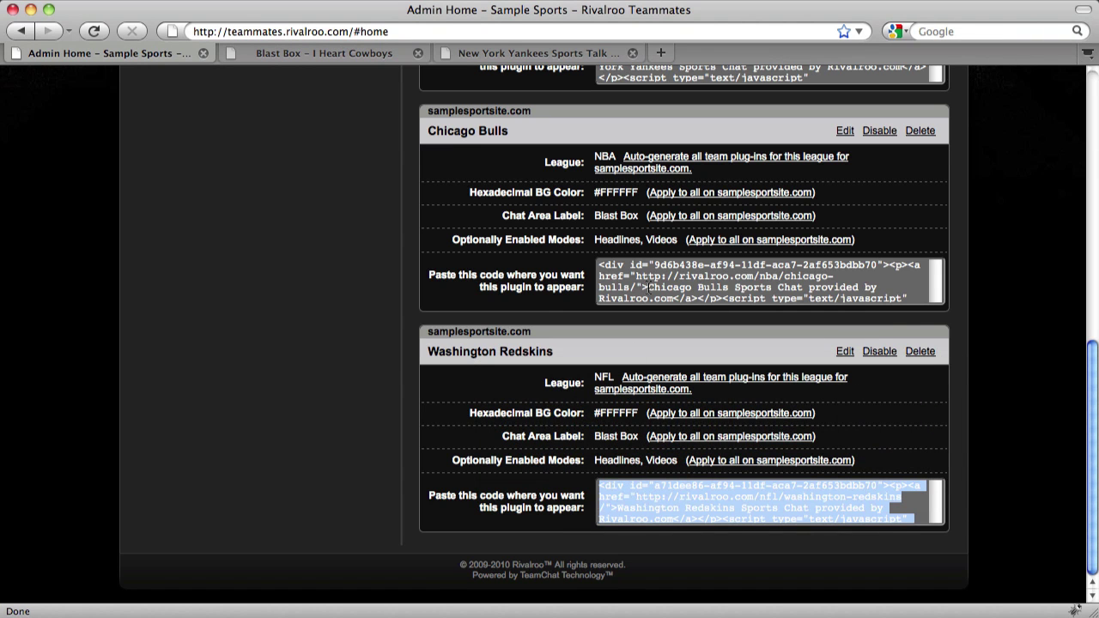
Copy the embed code of the Chicago Bulls plug-in and switch to the text editor
left_click(650, 290)
right_click(650, 290)
left_click(683, 341)
key("super+Tab")
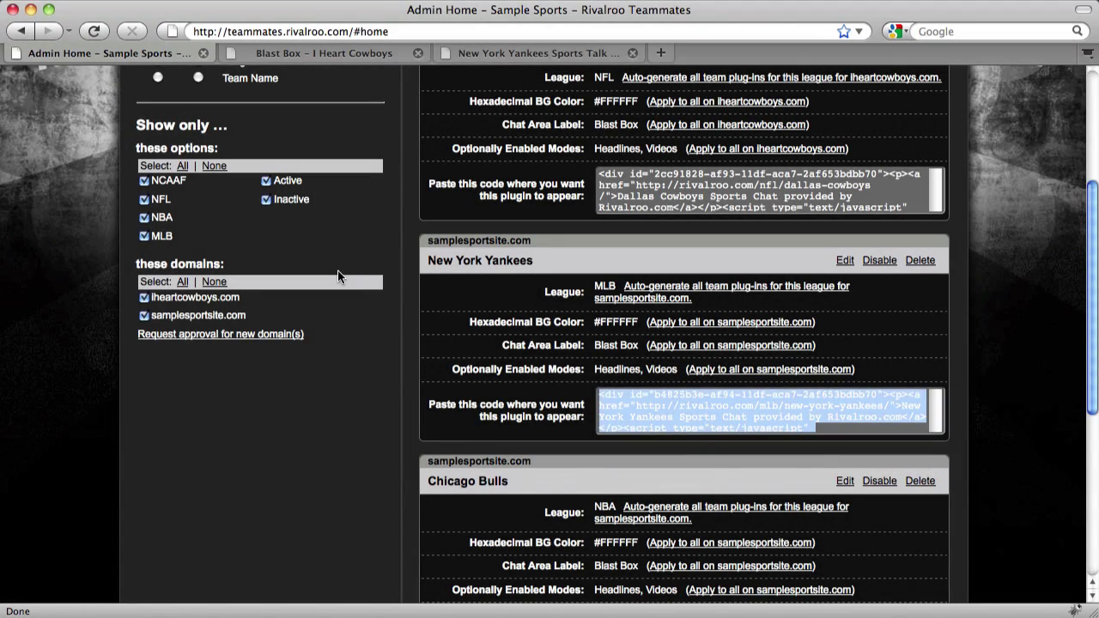
Reload the NFL page of samplesportsite.com and check the embedded Washington Redskins chat
left_click(498, 52)
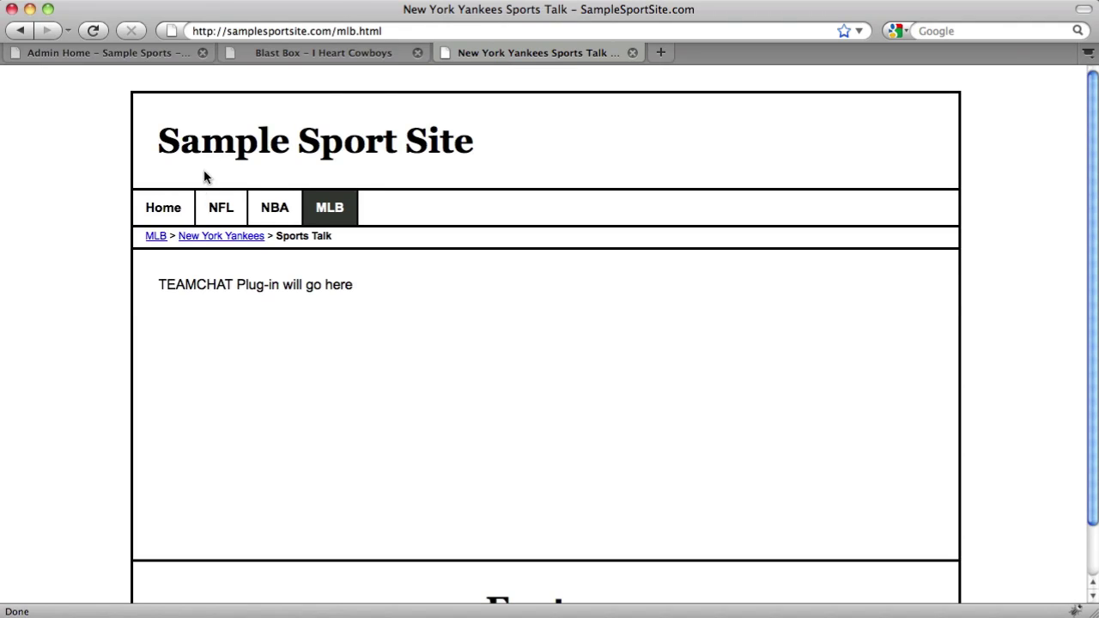
left_click(206, 222)
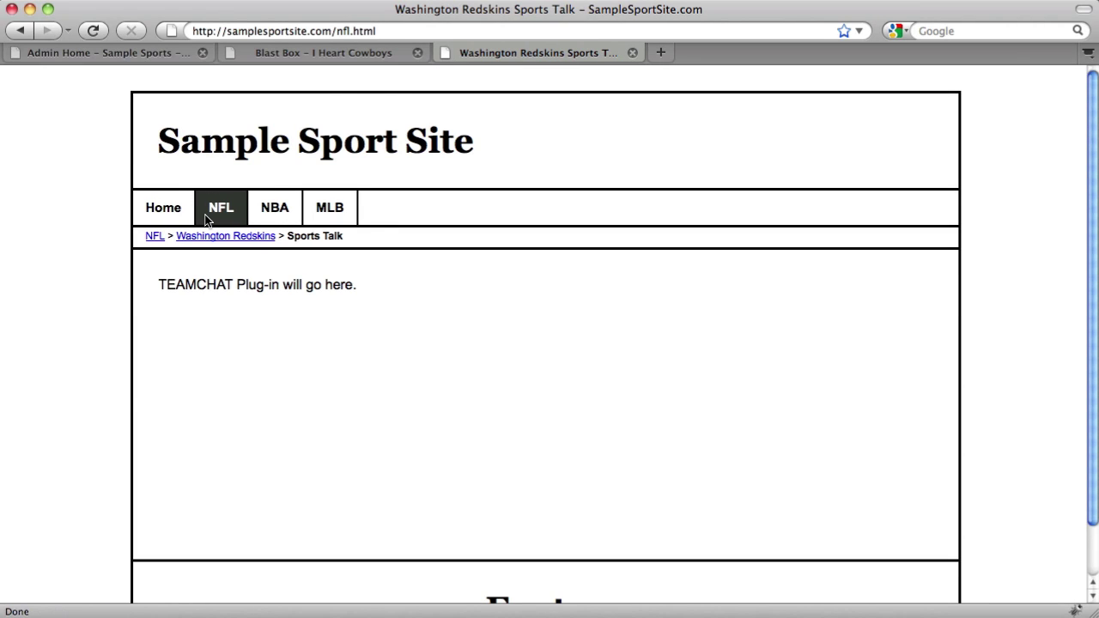
left_click(96, 30)
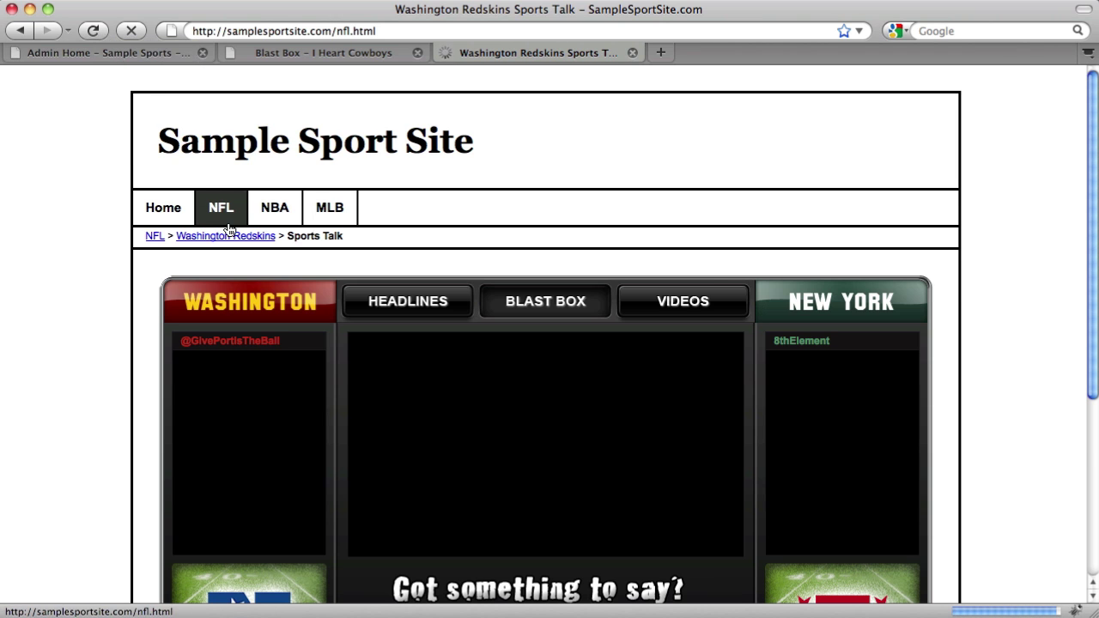
scroll(94, 240, "down", 3)
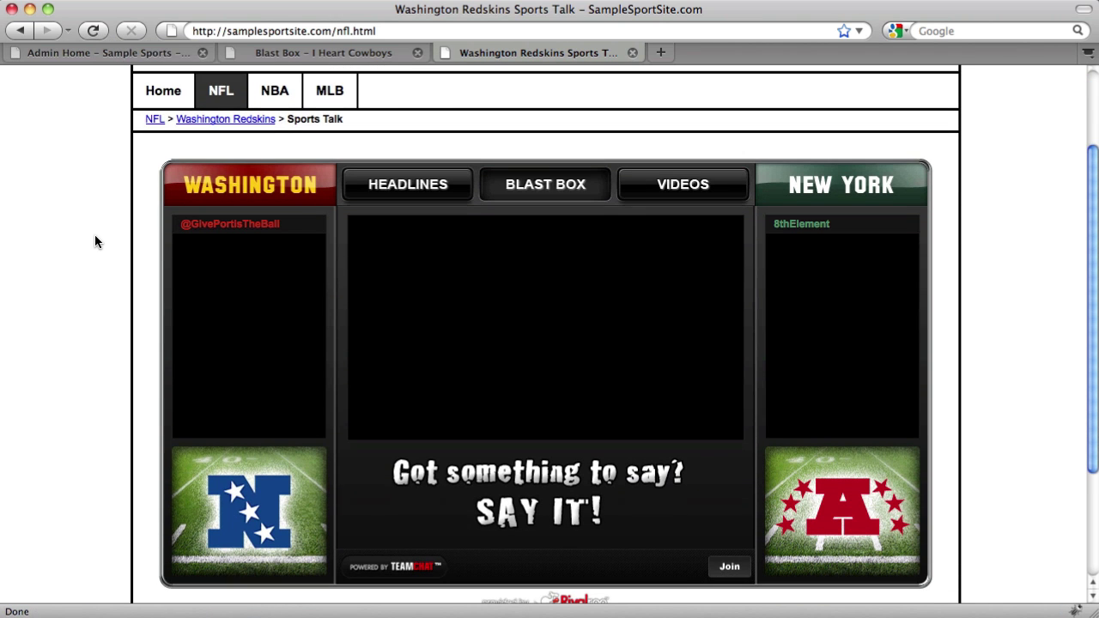
Reload the NBA page of samplesportsite.com and check the embedded Chicago Bulls chat
left_click(275, 90)
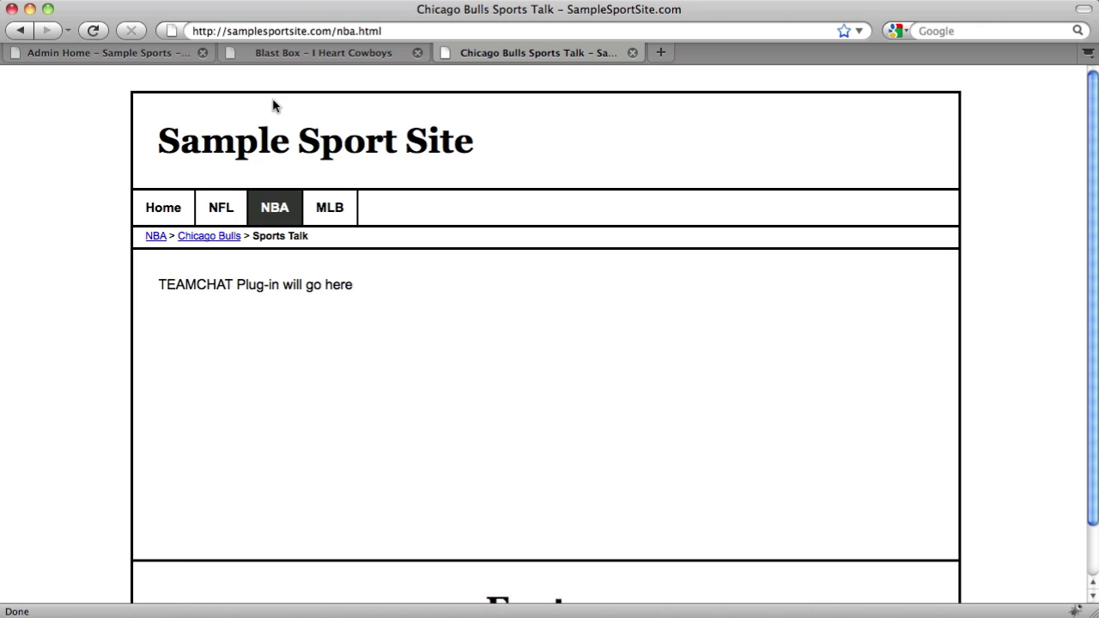
left_click(98, 30)
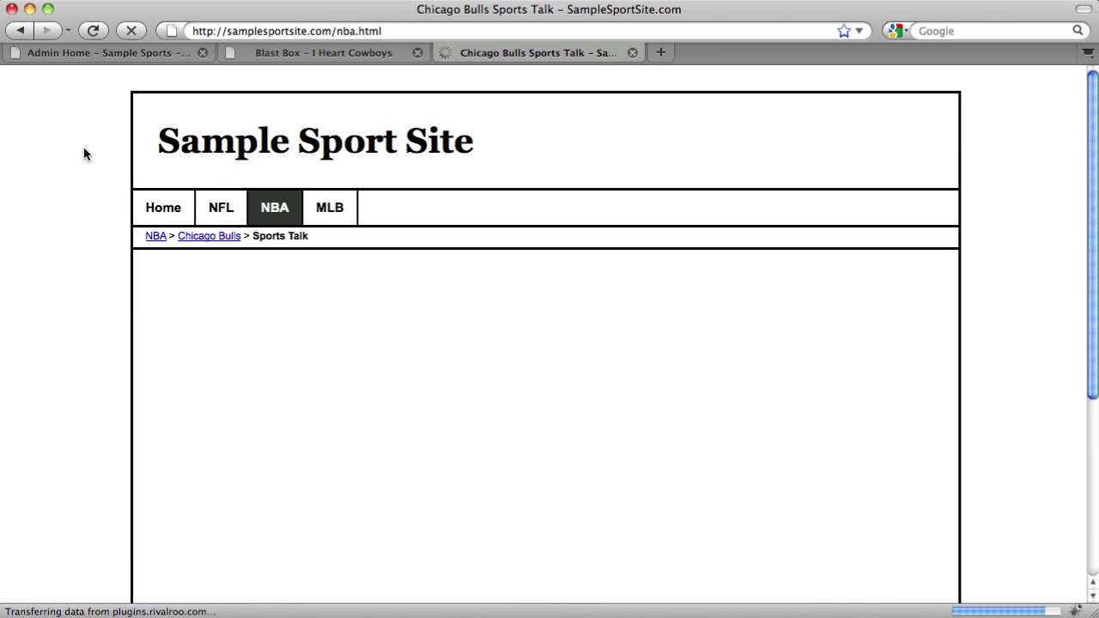
scroll(83, 151, "down", 3)
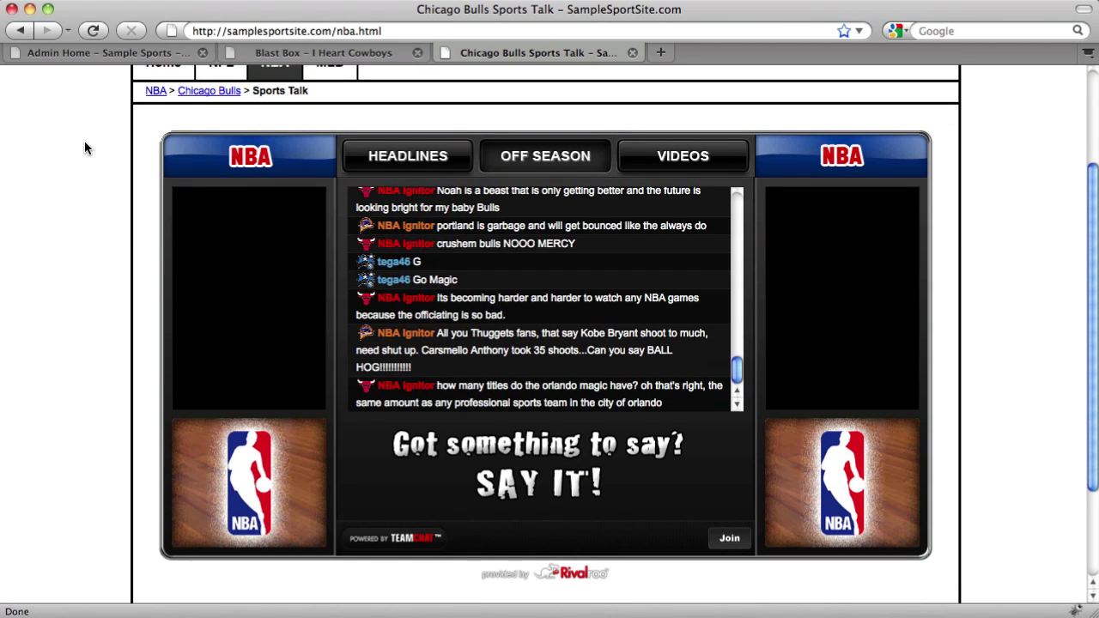
Reload the MLB page of samplesportsite.com and check the embedded New York Yankees chat
scroll(84, 148, "up", 1)
scroll(84, 147, "up", 2)
left_click(330, 207)
left_click(94, 31)
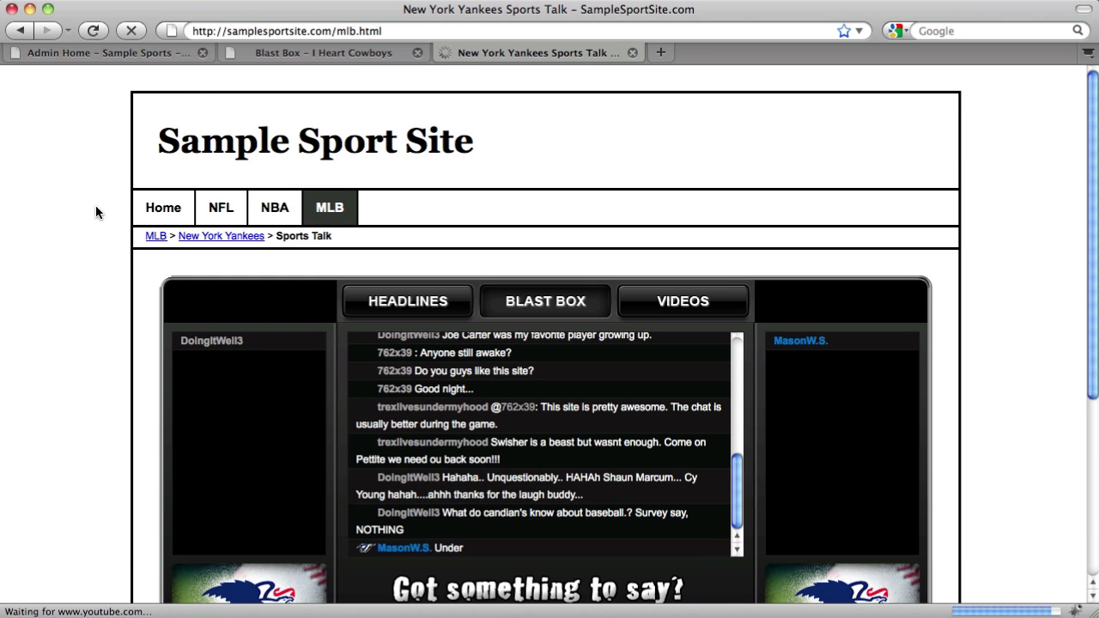
scroll(94, 228, "down", 5)
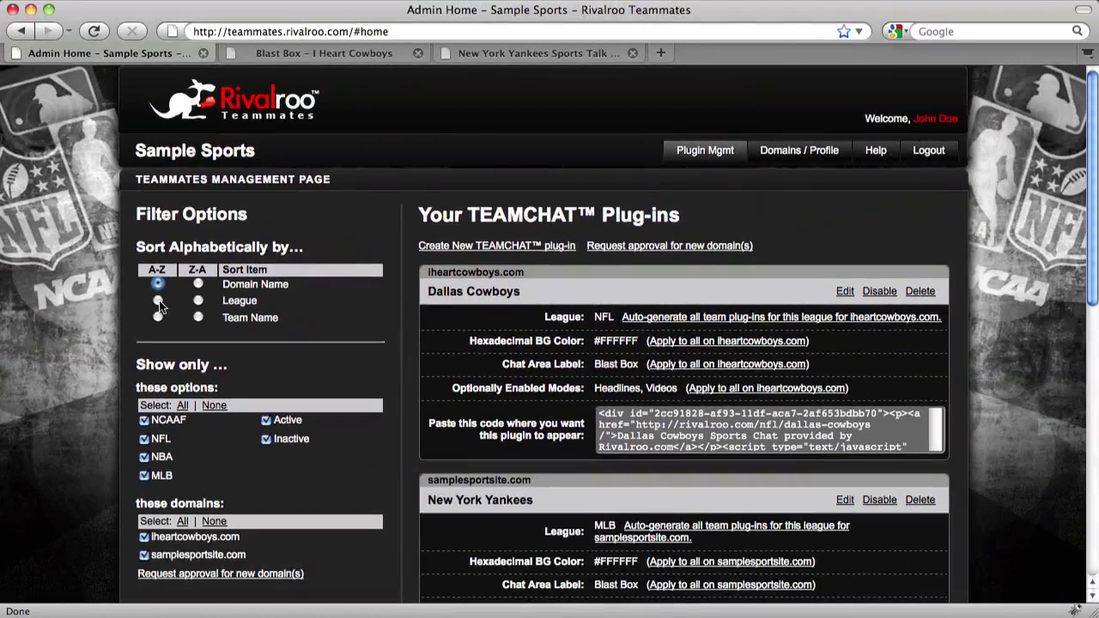
Sort the TEAMCHAT plug-ins by league from A to Z and look through the list
left_click(158, 301)
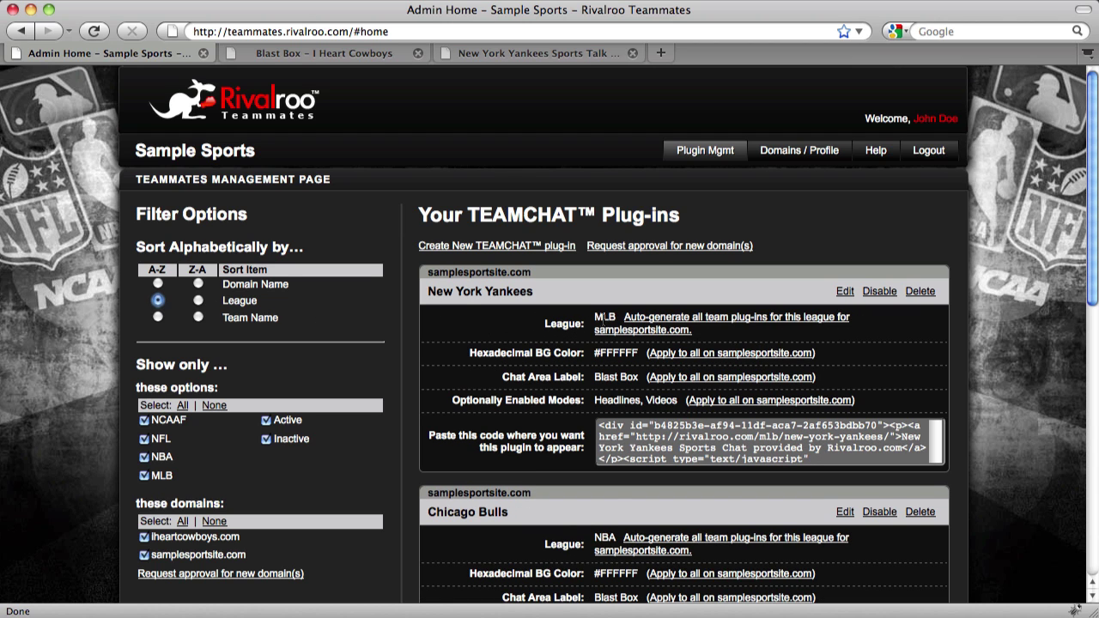
scroll(602, 371, "down", 10)
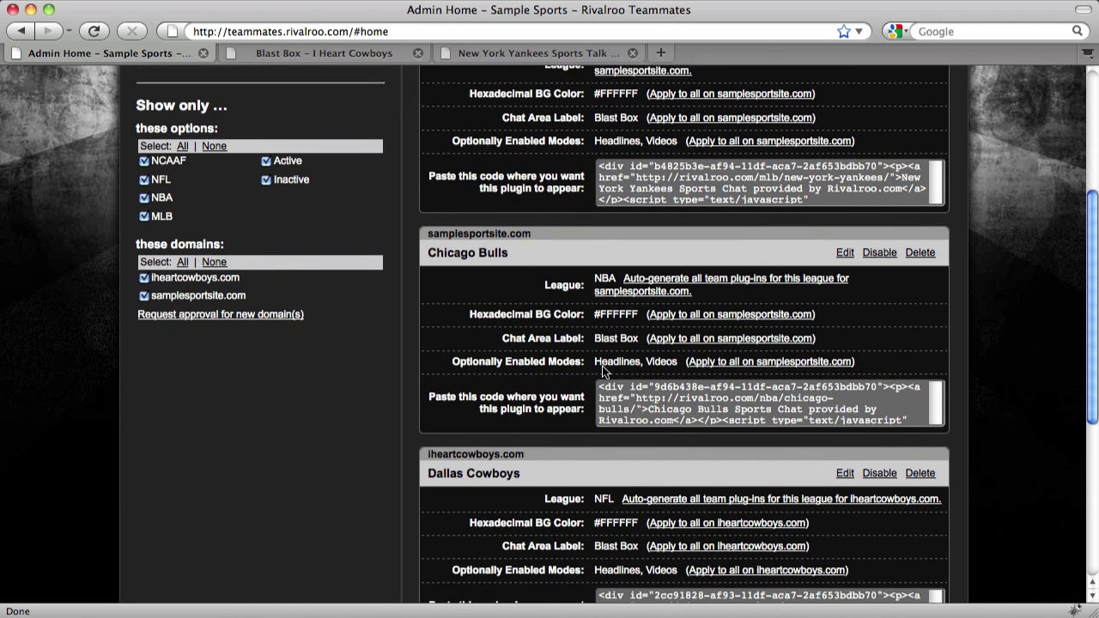
scroll(602, 371, "down", 3)
scroll(602, 371, "up", 15)
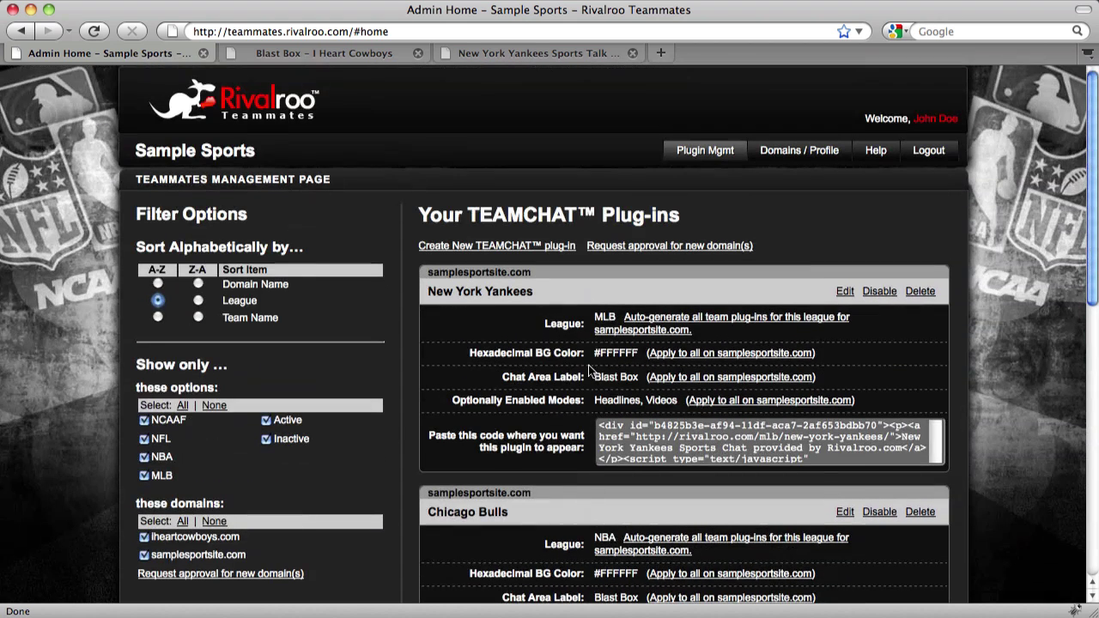
Sort the plug-ins by team name from A to Z, review the list, and return to sorting by domain name
left_click(157, 318)
scroll(477, 323, "down", 7)
scroll(483, 323, "up", 3)
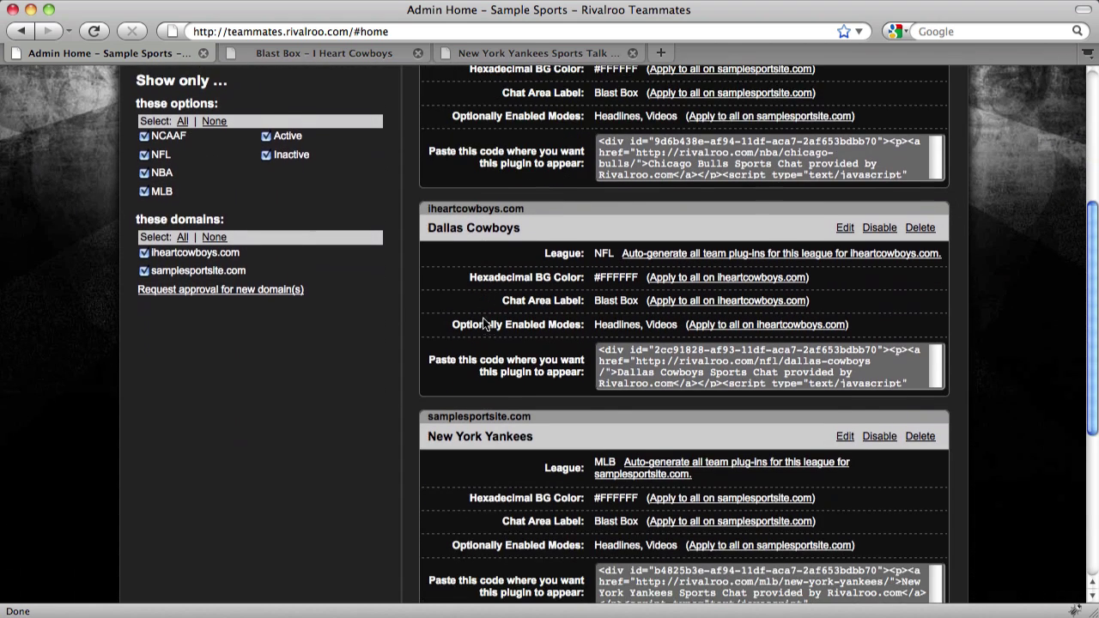
scroll(482, 323, "down", 9)
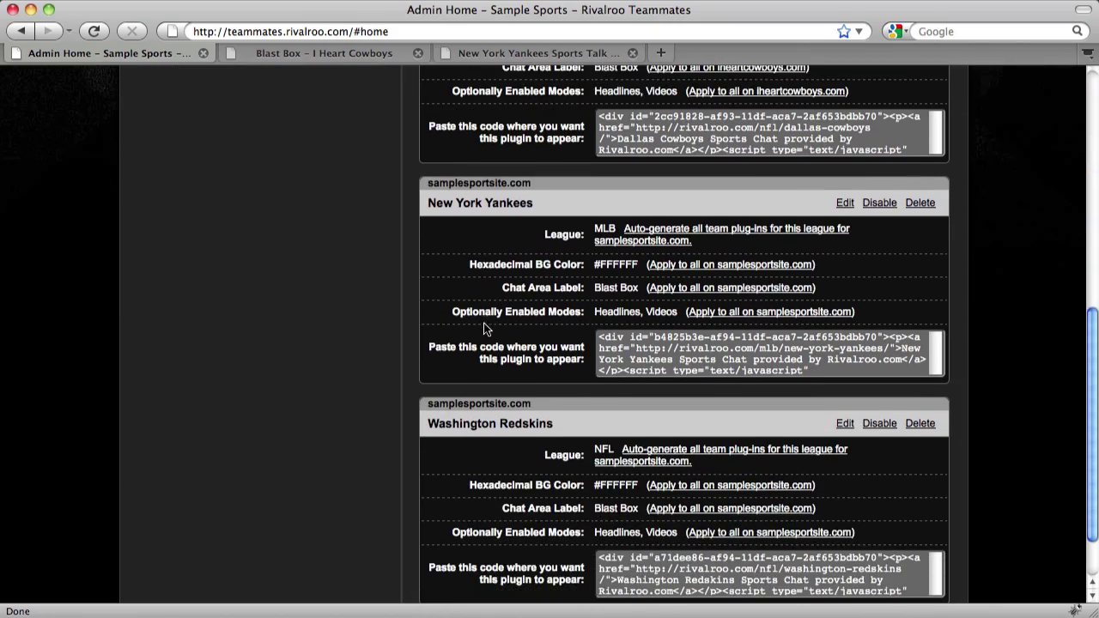
scroll(485, 329, "up", 20)
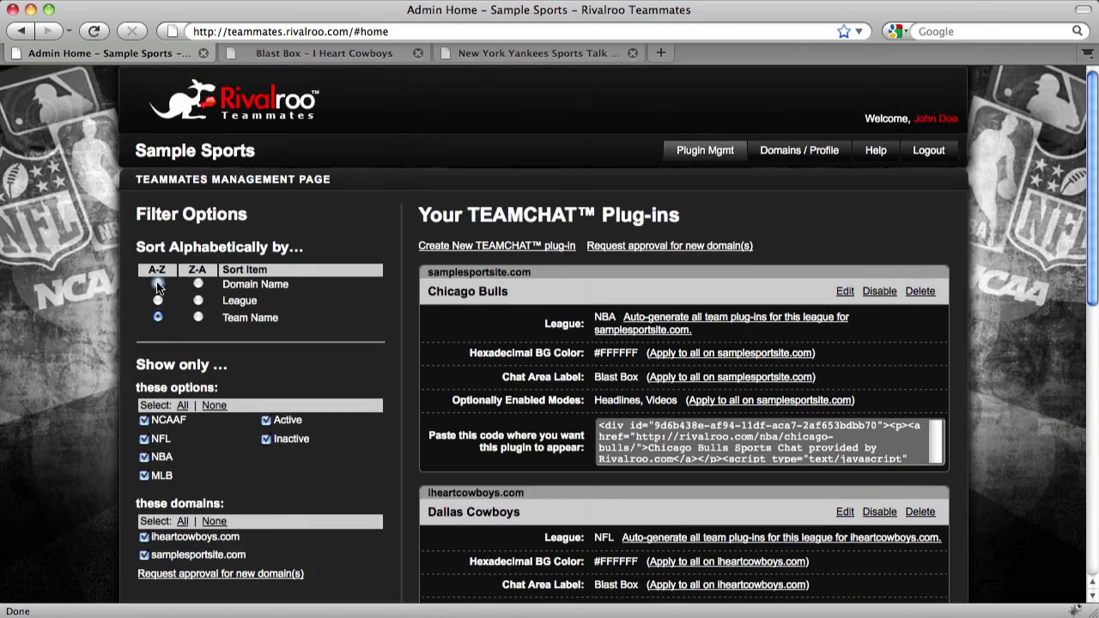
left_click(157, 285)
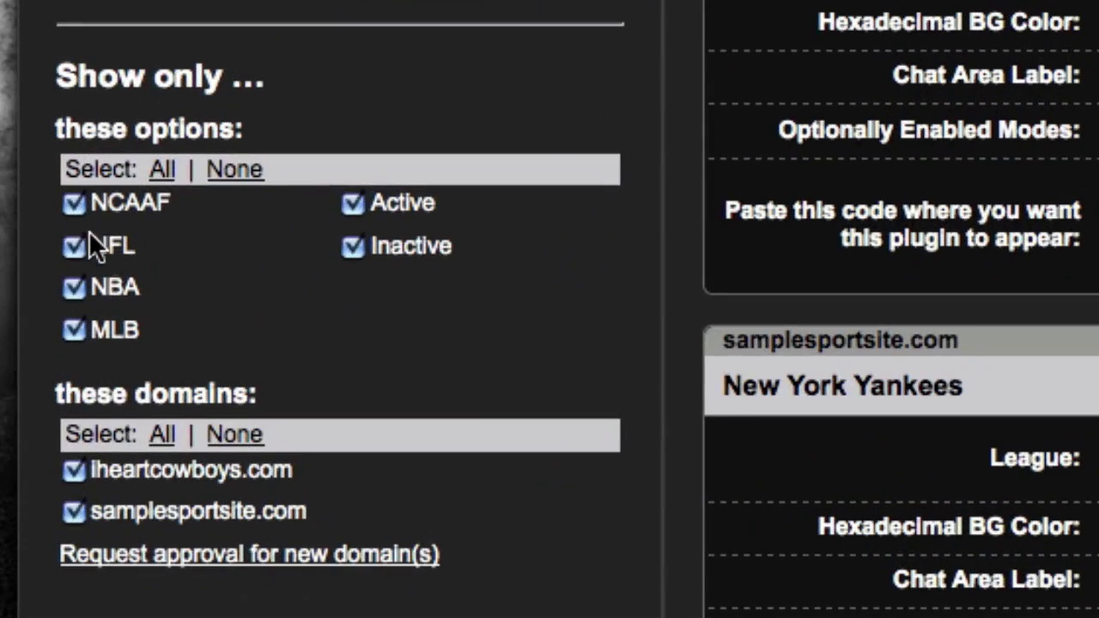
Filter the NCAAF, NBA and MLB plug-ins out of the list, and include NCAAF and NBA again
left_click(74, 204)
left_click(75, 288)
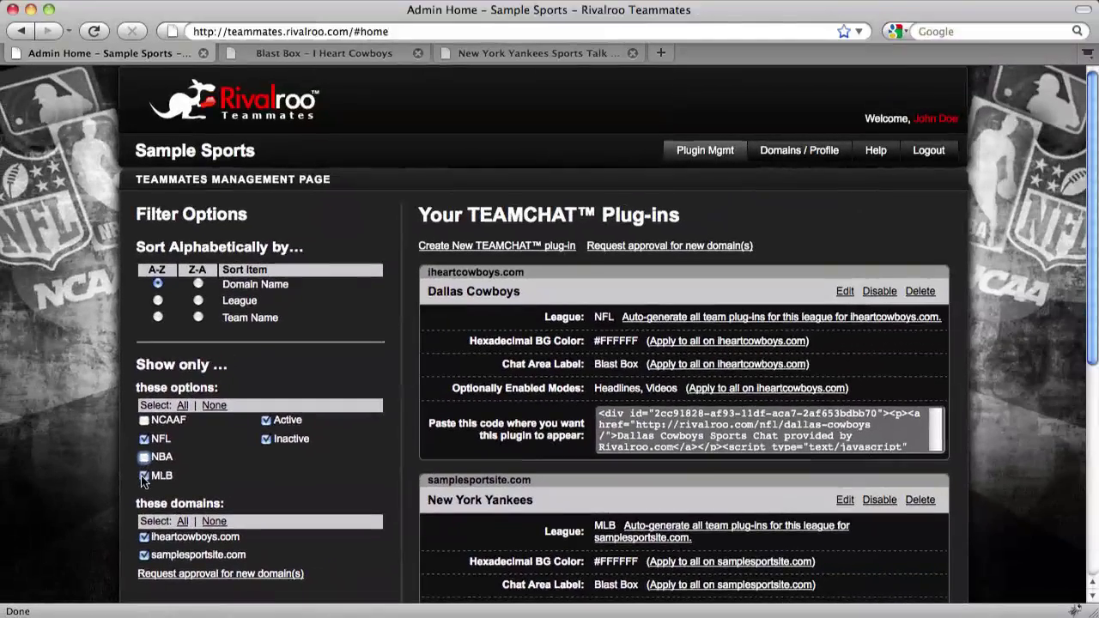
left_click(144, 476)
scroll(553, 364, "down", 2)
left_click(145, 353)
left_click(144, 389)
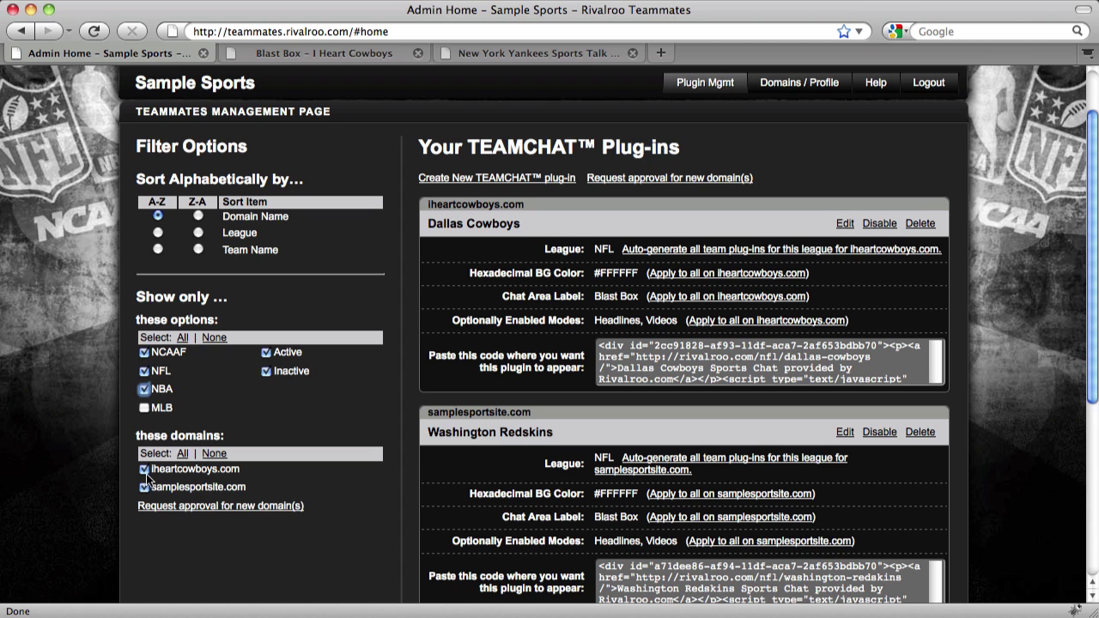
Hide the iheartcowboys.com plug-ins, review the list, and show the MLB and iheartcowboys.com plug-ins again
left_click(144, 470)
scroll(540, 378, "down", 3)
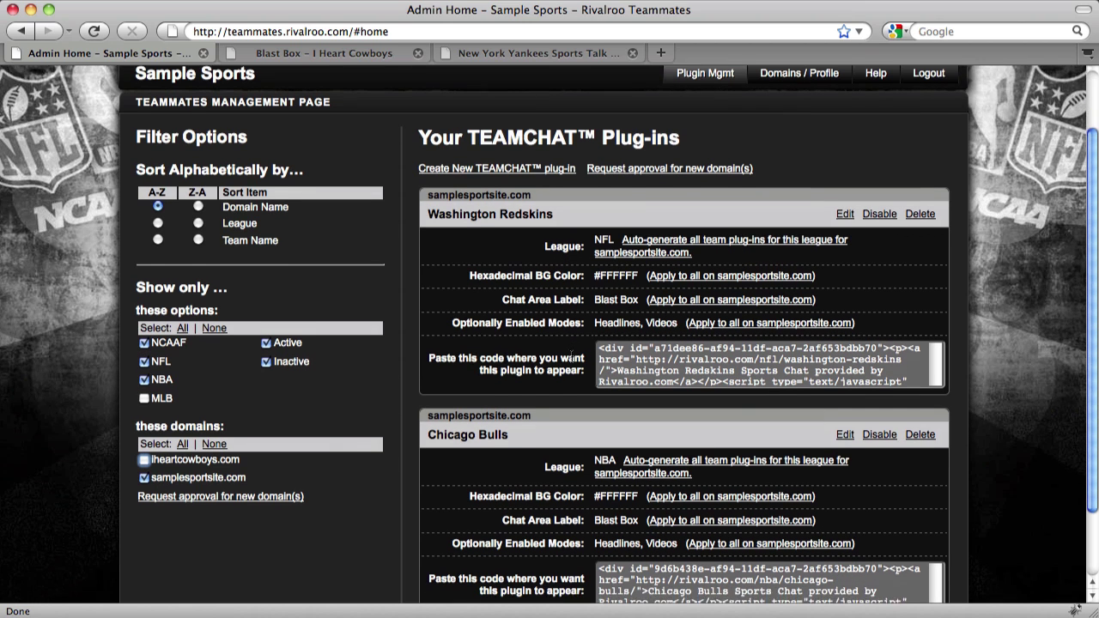
scroll(571, 353, "up", 5)
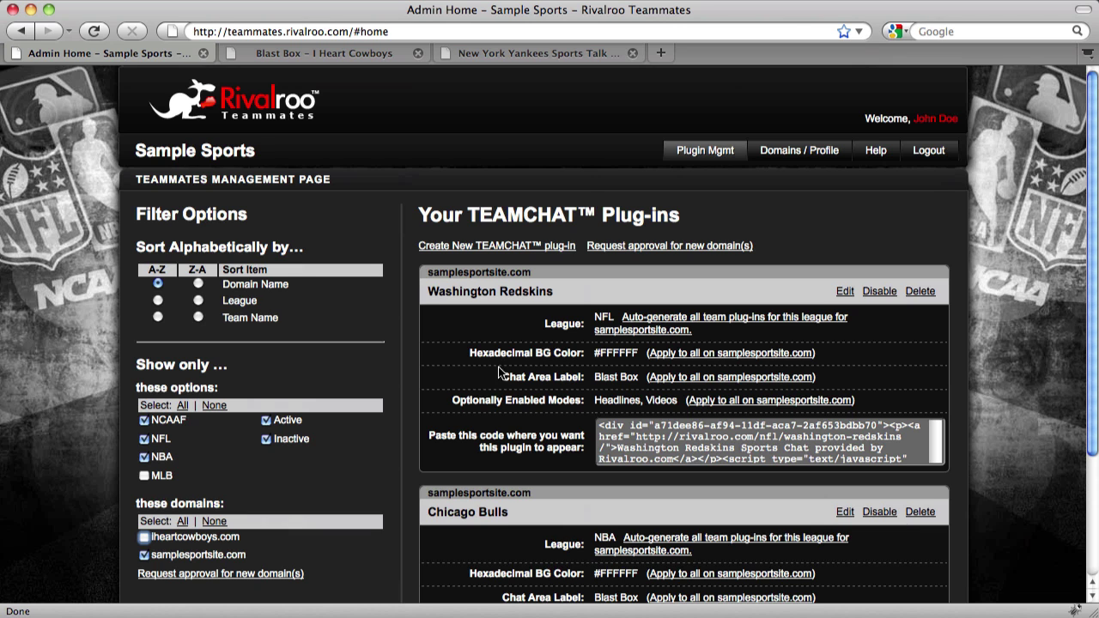
left_click(144, 476)
scroll(240, 470, "down", 1)
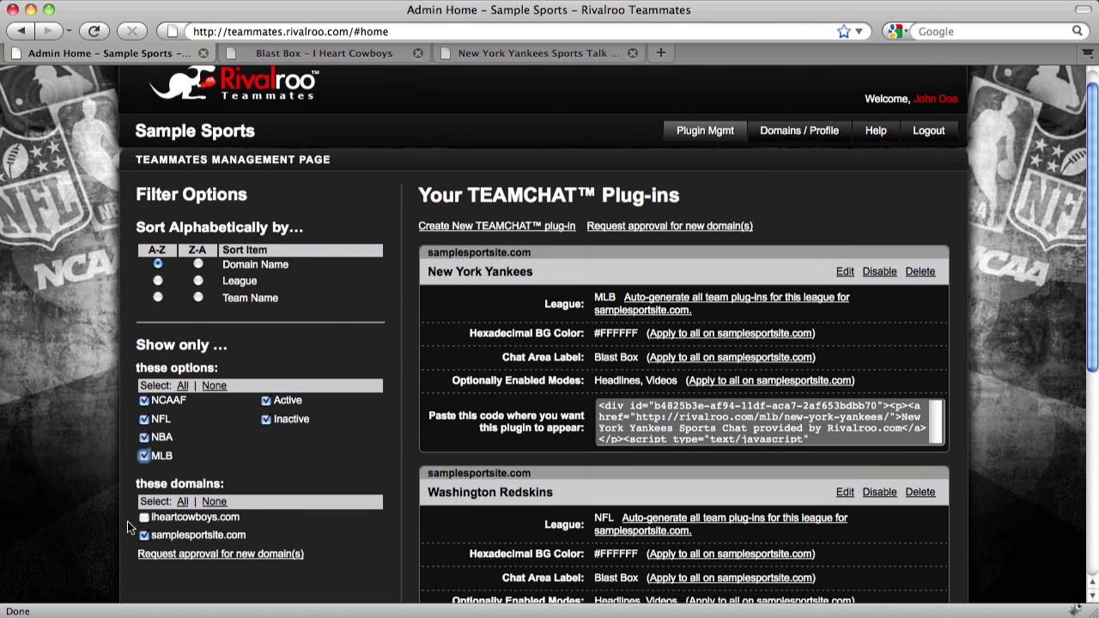
left_click(144, 518)
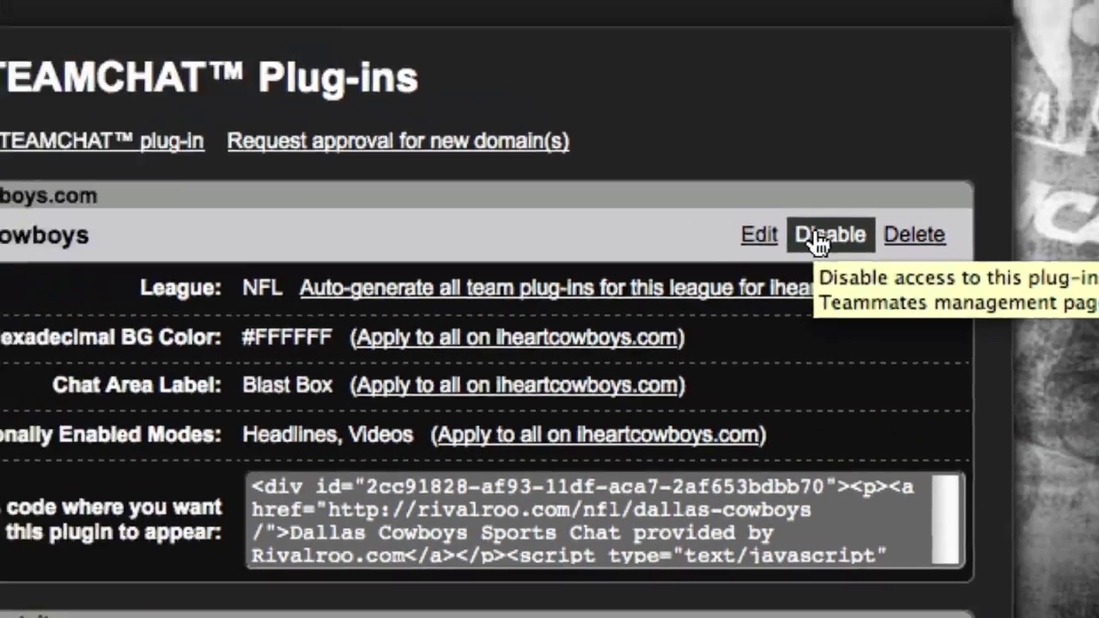
Disable the Dallas Cowboys plug-in for iheartcowboys.com and reload the site's Blast Box page to check the effect
left_click(777, 185)
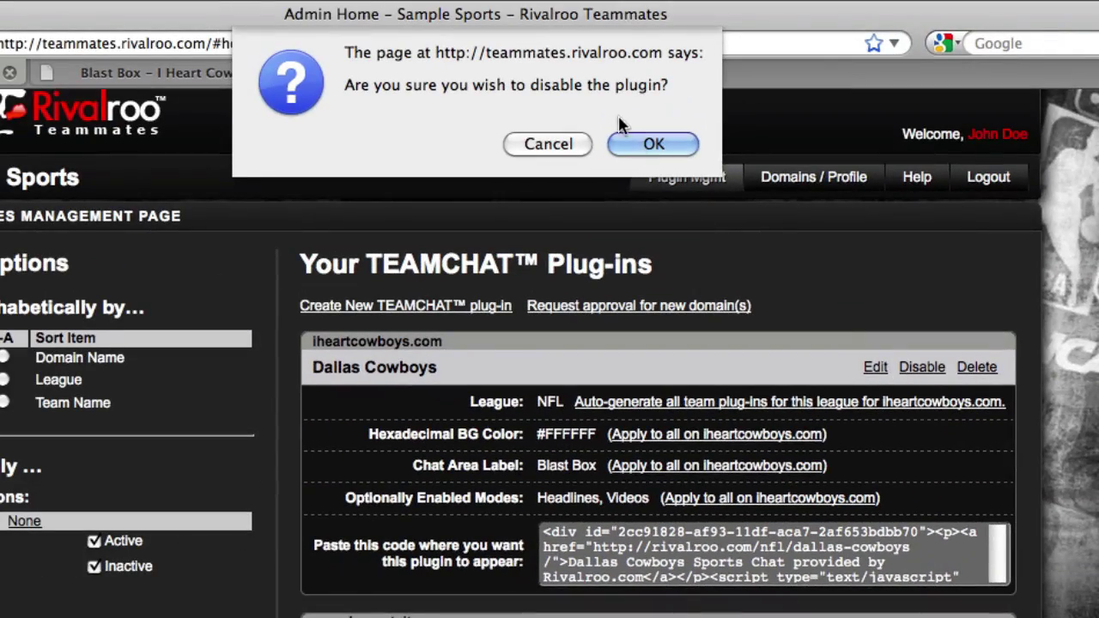
left_click(646, 143)
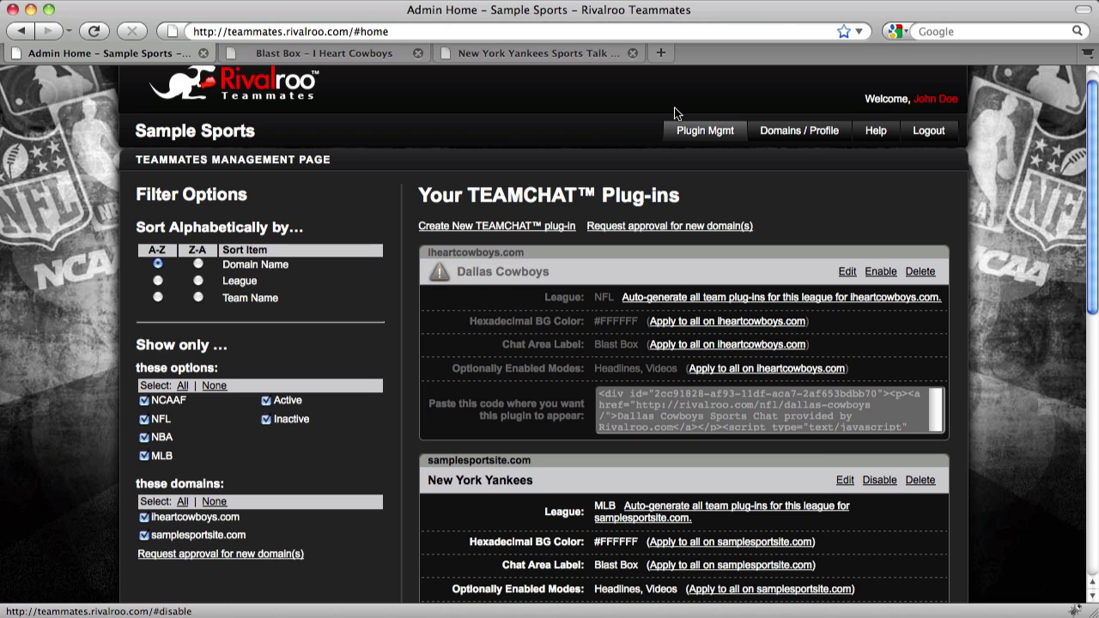
left_click(352, 55)
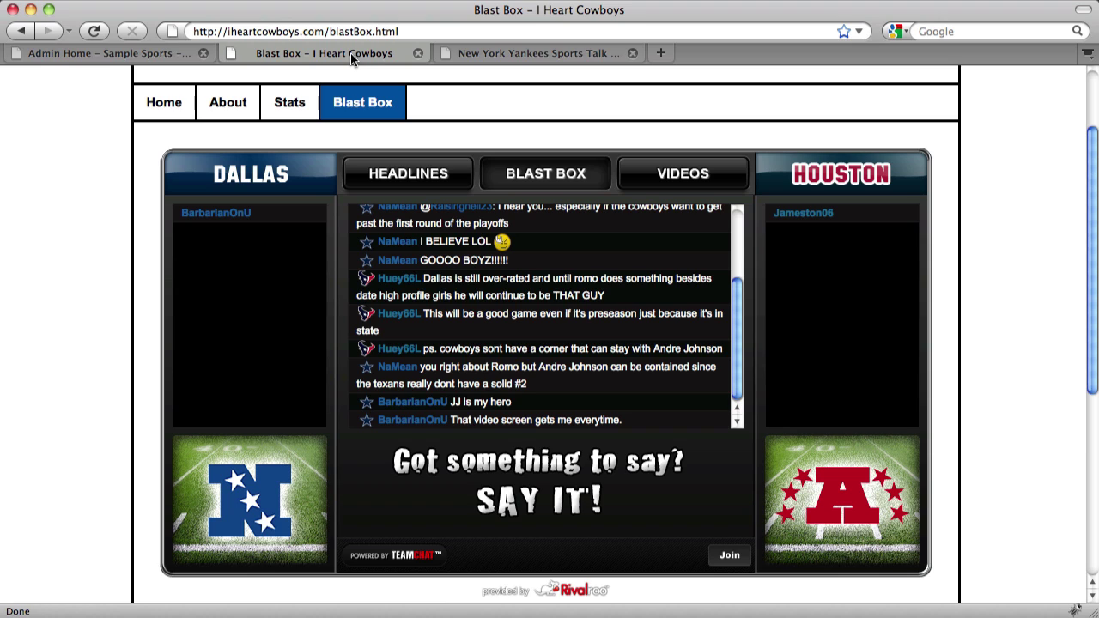
left_click(95, 31)
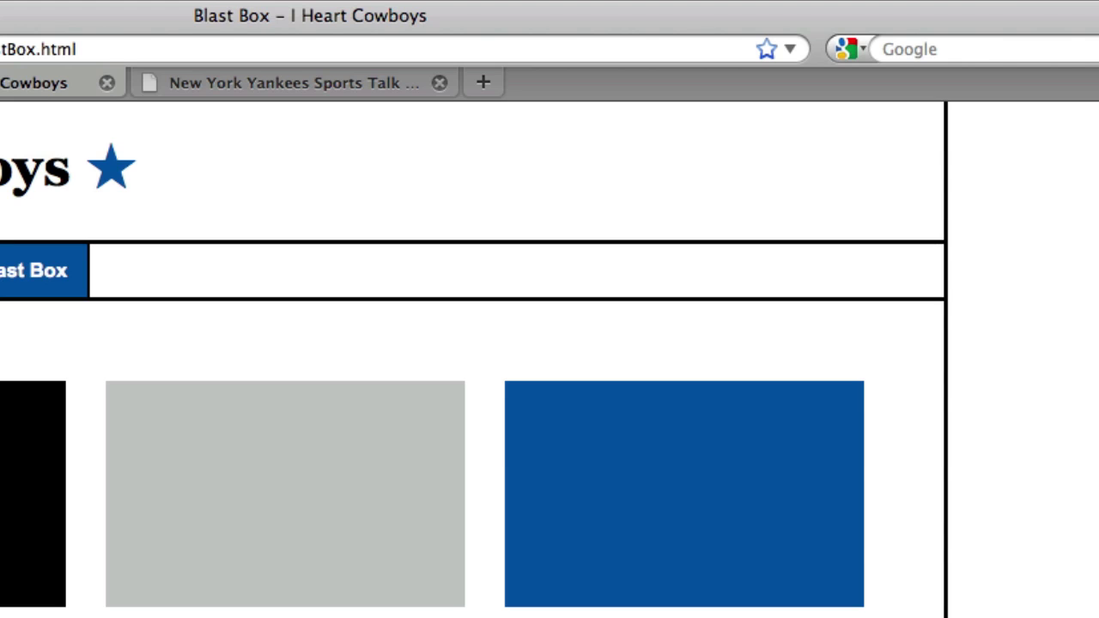
Return to the plug-in management page and enable the Dallas Cowboys plug-in again
left_click(110, 53)
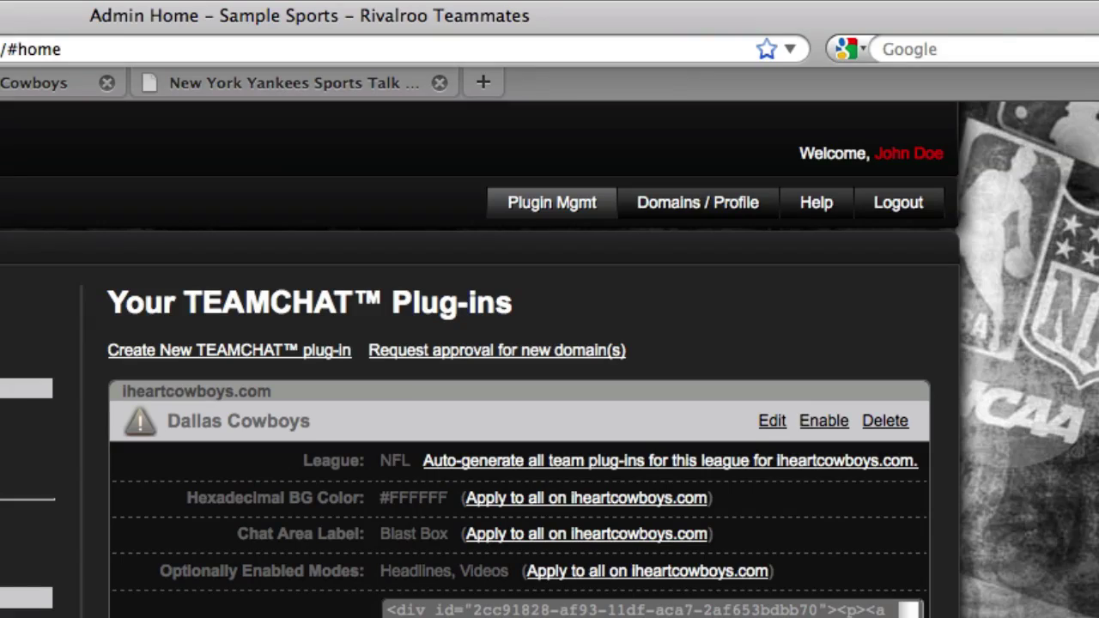
left_click(827, 425)
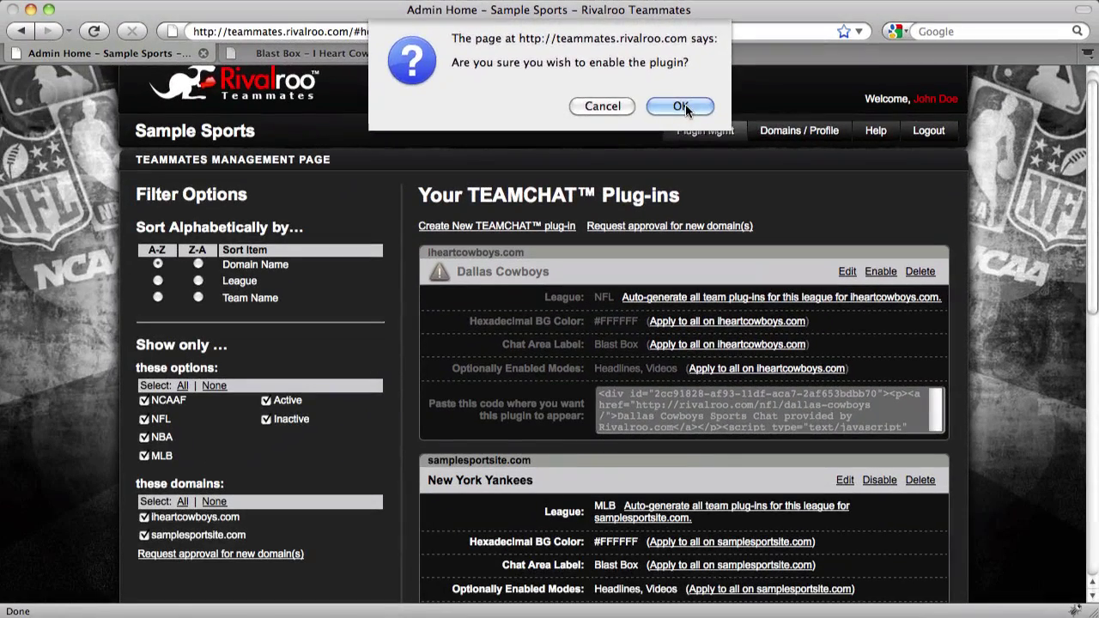
left_click(627, 127)
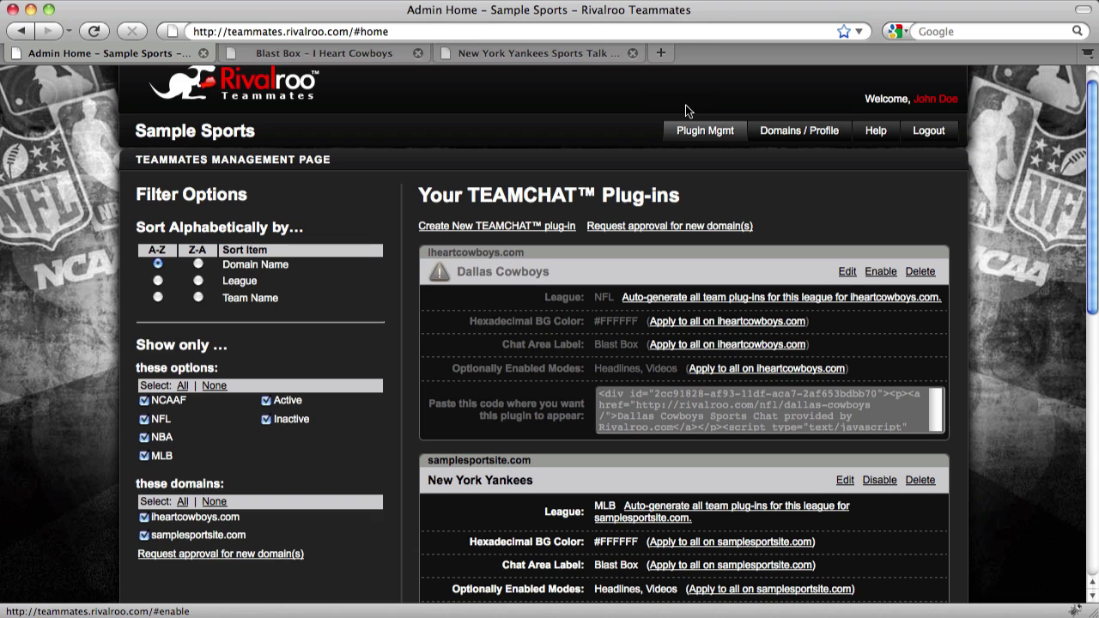
Reload the Blast Box page of iheartcowboys.com and check the embedded Dallas Cowboys chat
left_click(316, 54)
left_click(93, 33)
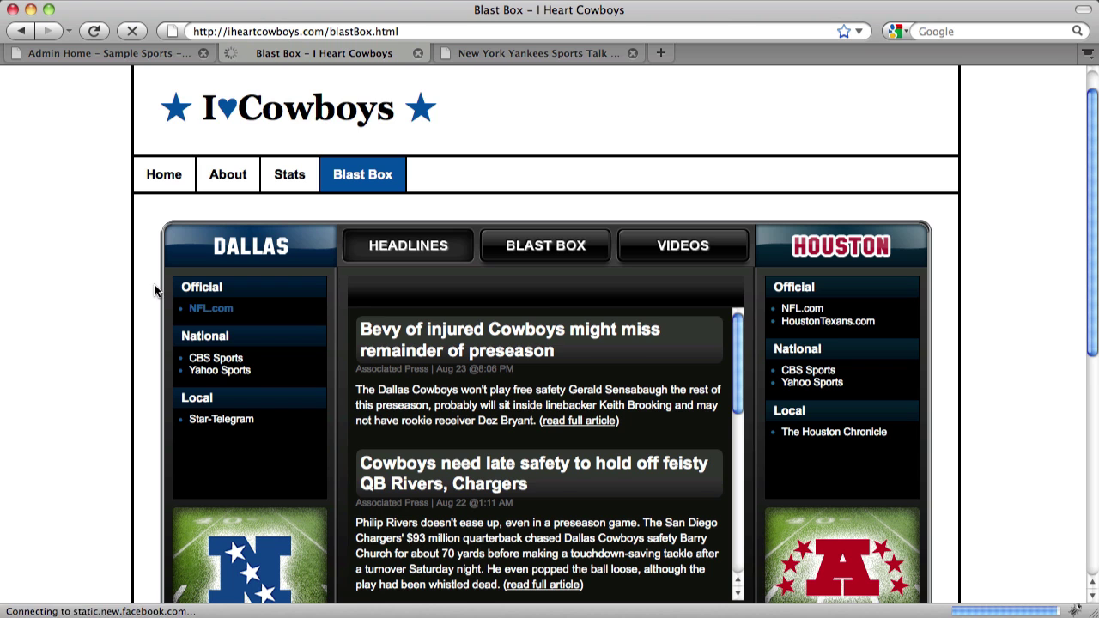
scroll(155, 290, "down", 5)
scroll(155, 289, "down", 2)
scroll(154, 289, "up", 6)
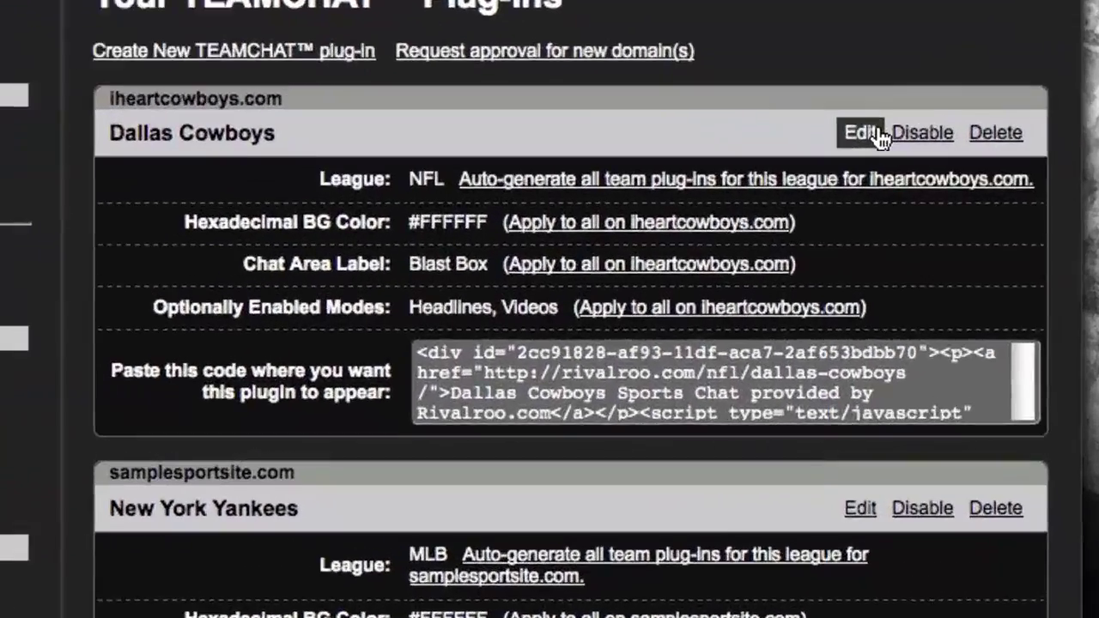
Edit the Dallas Cowboys plug-in for iheartcowboys.com and set its hexadecimal background color to FF0303
left_click(847, 270)
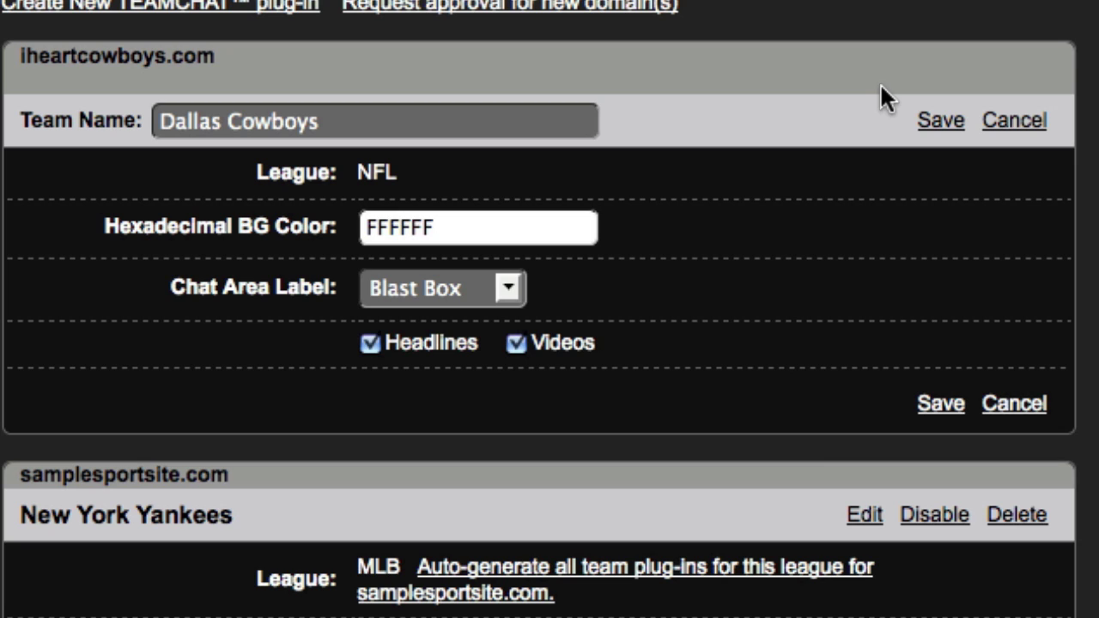
left_click(443, 229)
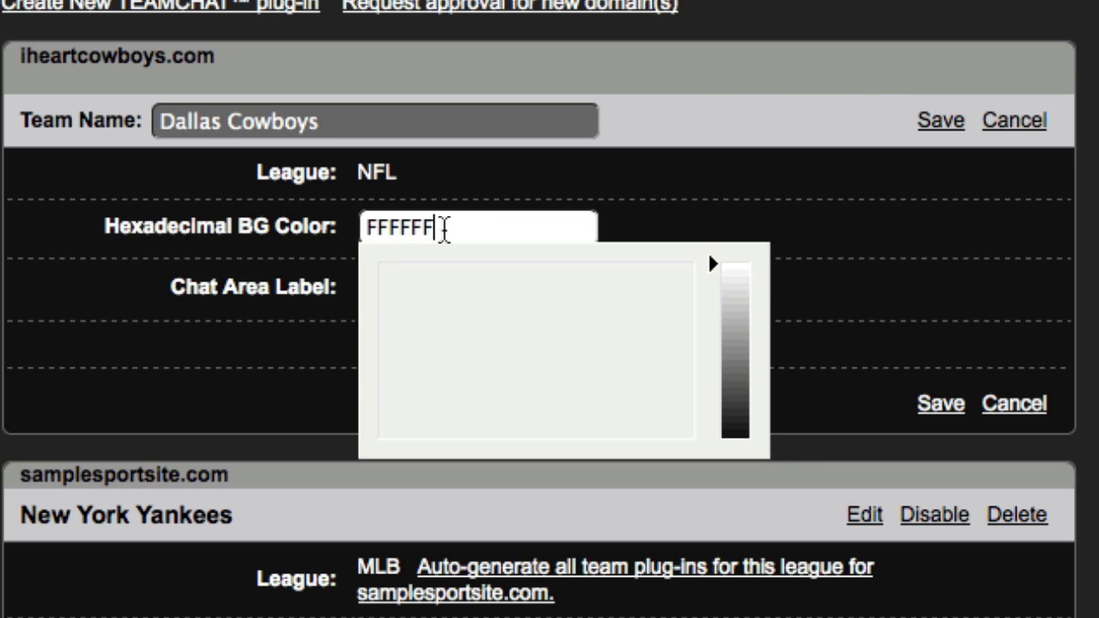
left_click_drag(418, 275, 338, 252)
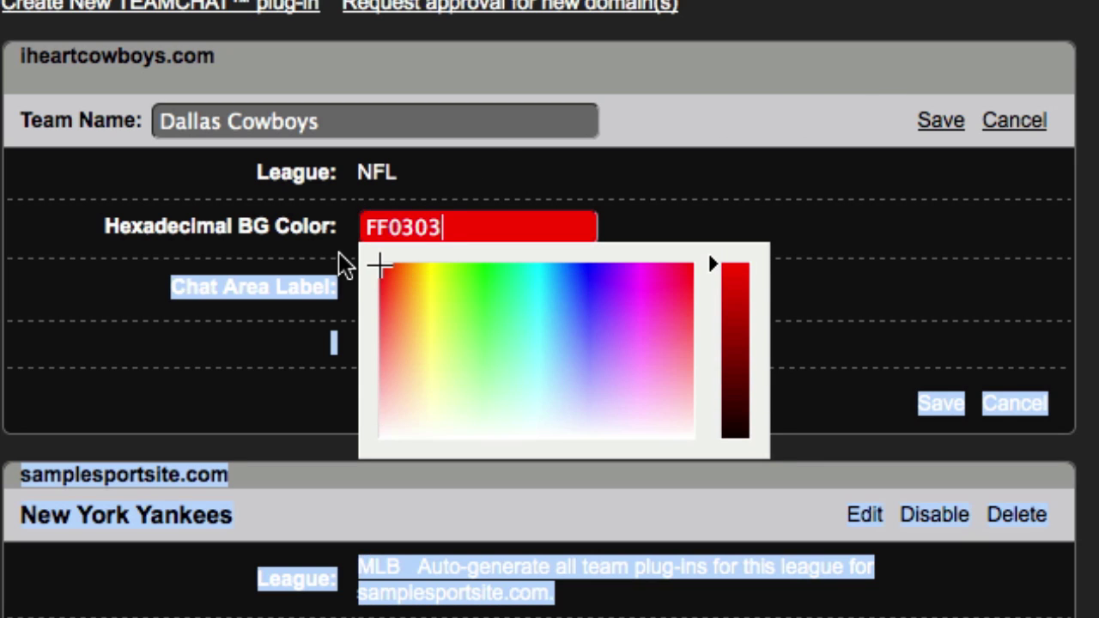
left_click(687, 206)
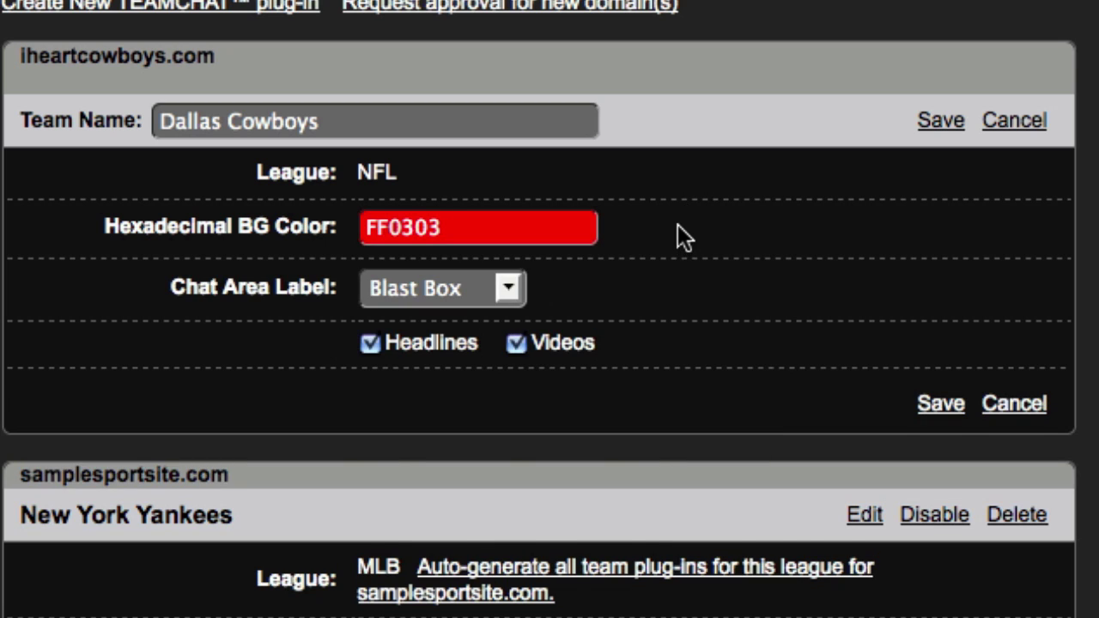
Set the Dallas Cowboys plug-in's chat area label to TEAMCHAT and save the plug-in
left_click(514, 289)
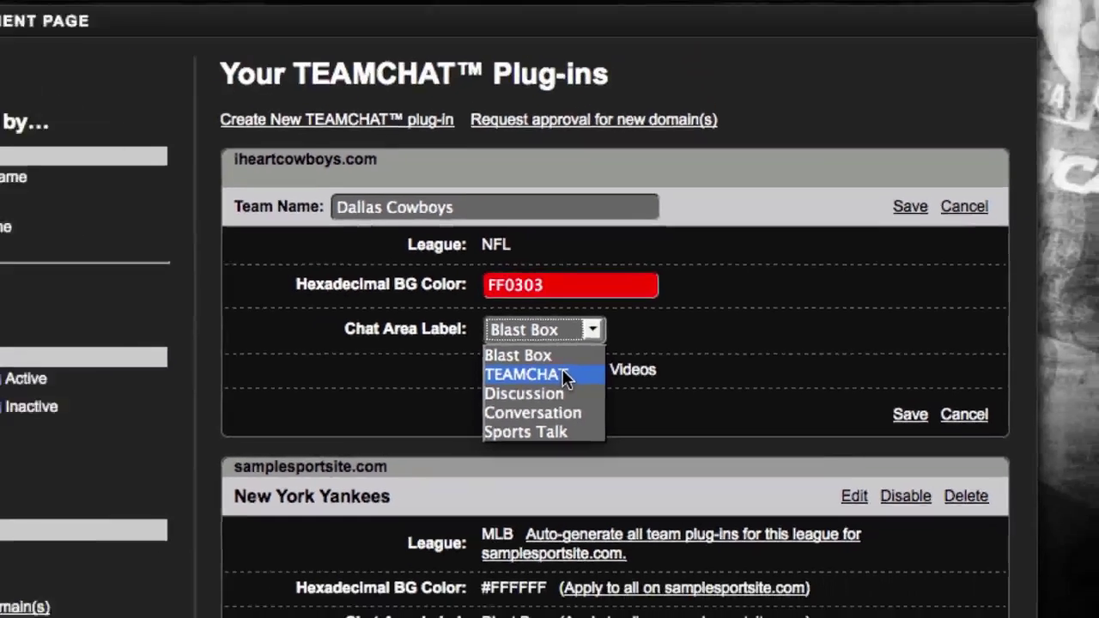
left_click(472, 349)
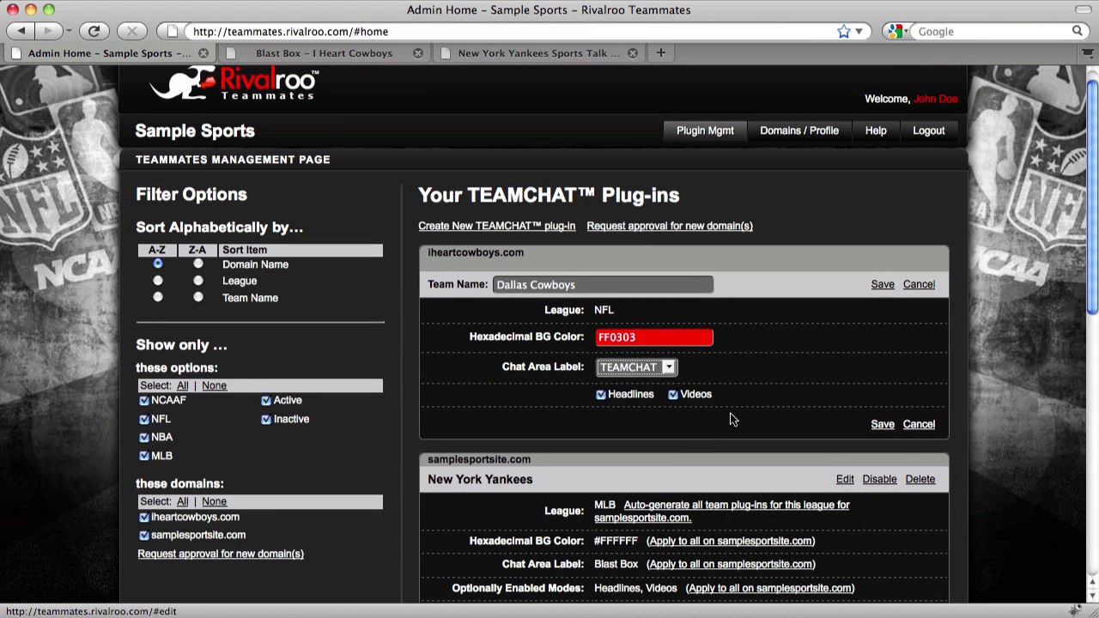
left_click(883, 425)
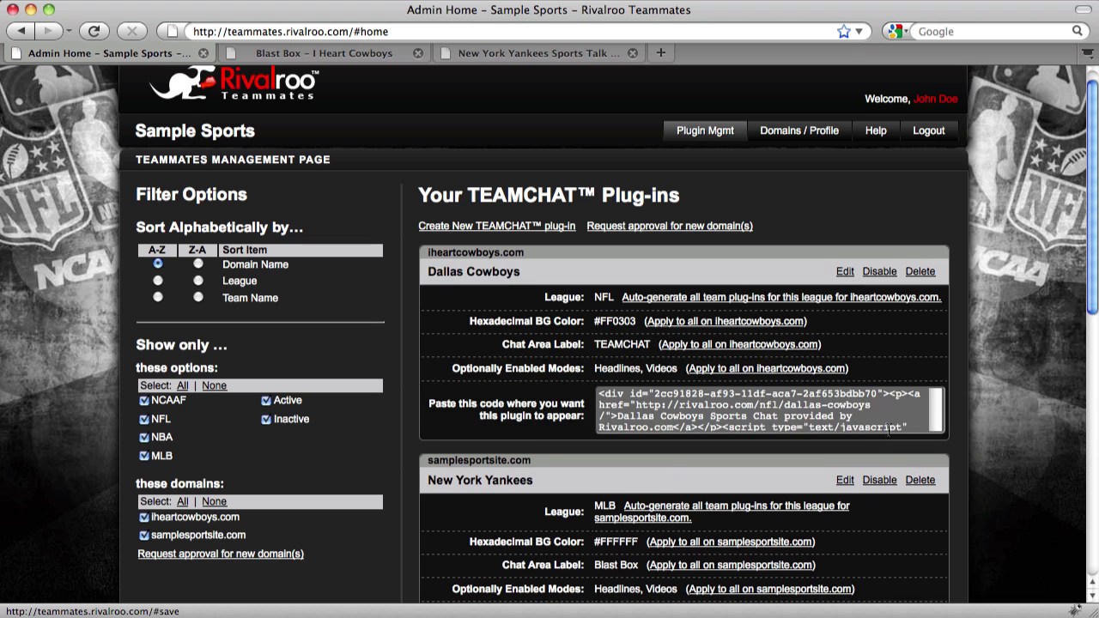
Reload the Blast Box page of iheartcowboys.com to check the edited chat, and return to the plug-in management page
left_click(293, 53)
left_click(96, 31)
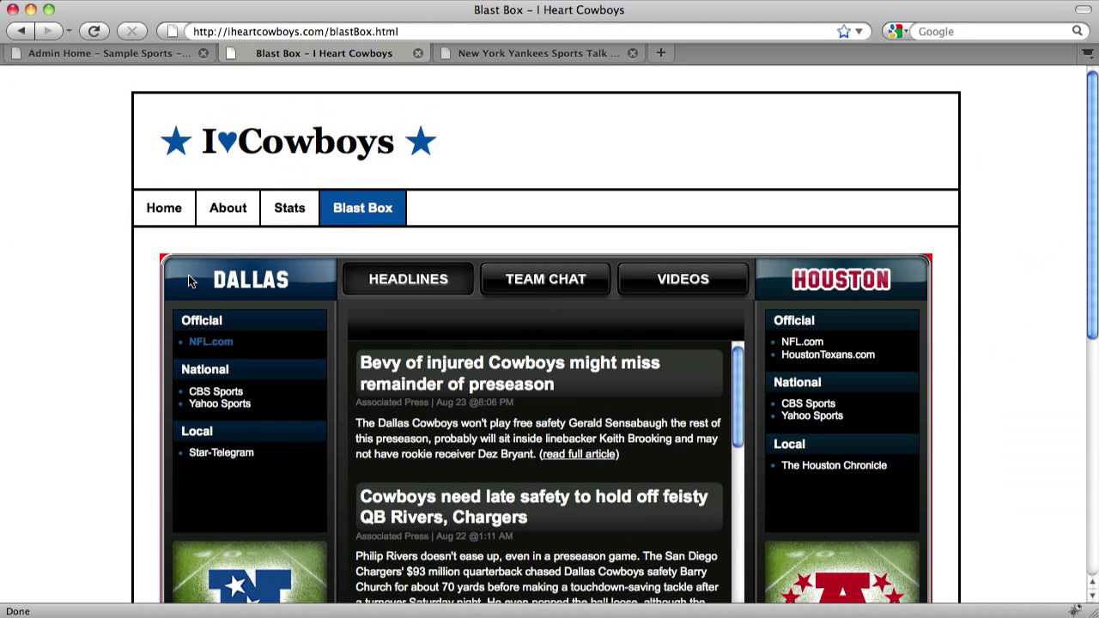
left_click(143, 54)
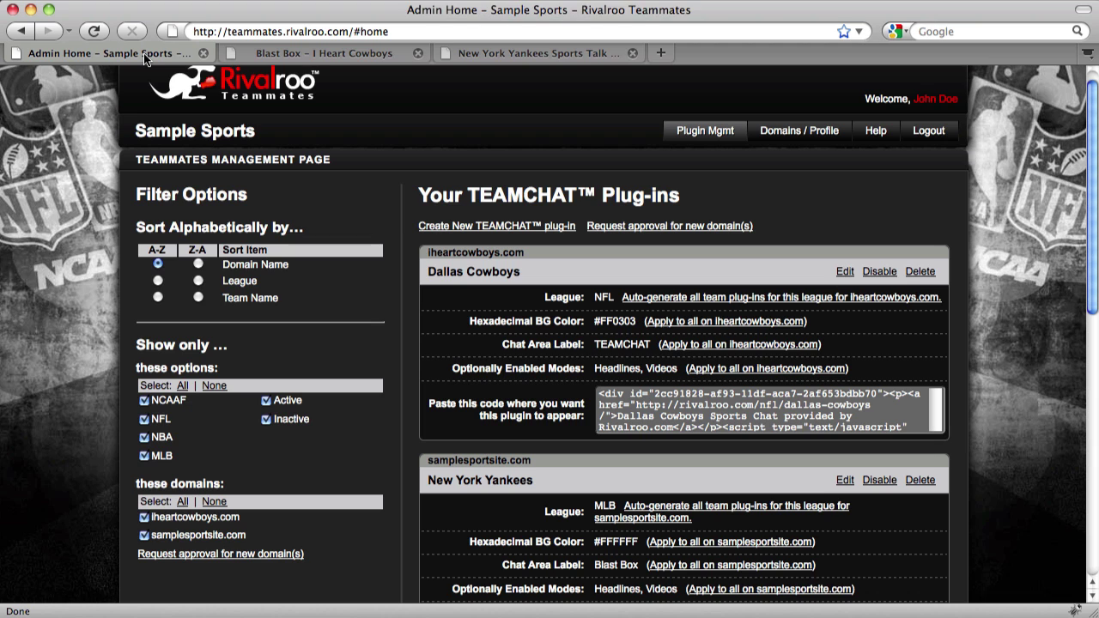
Filter out the iheartcowboys.com plug-ins so that only those of samplesportsite.com are listed
scroll(469, 262, "down", 5)
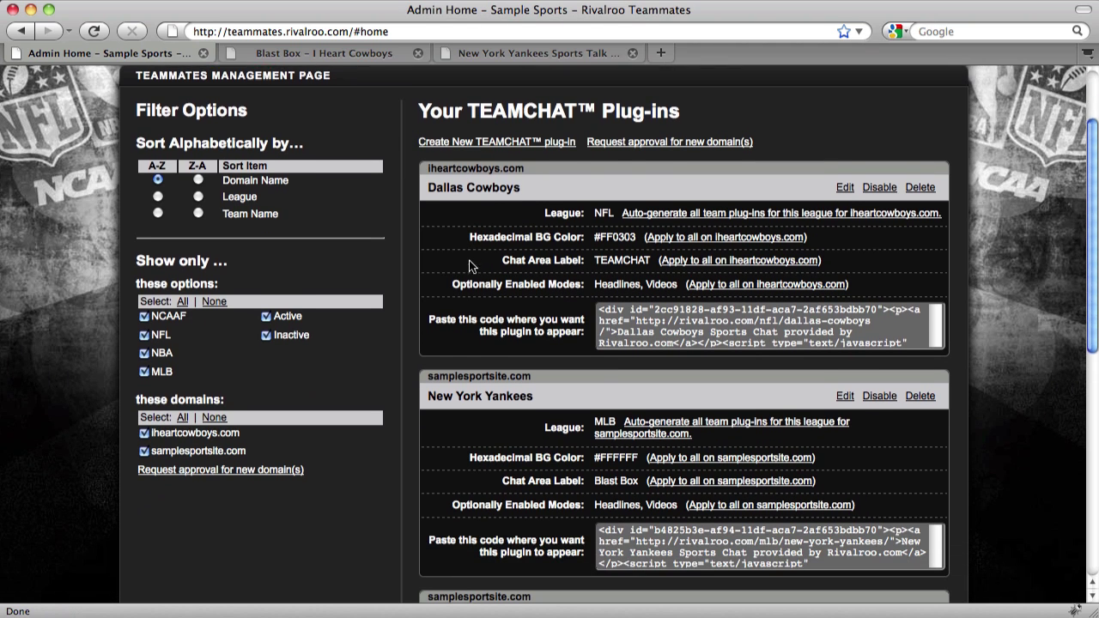
scroll(471, 267, "down", 3)
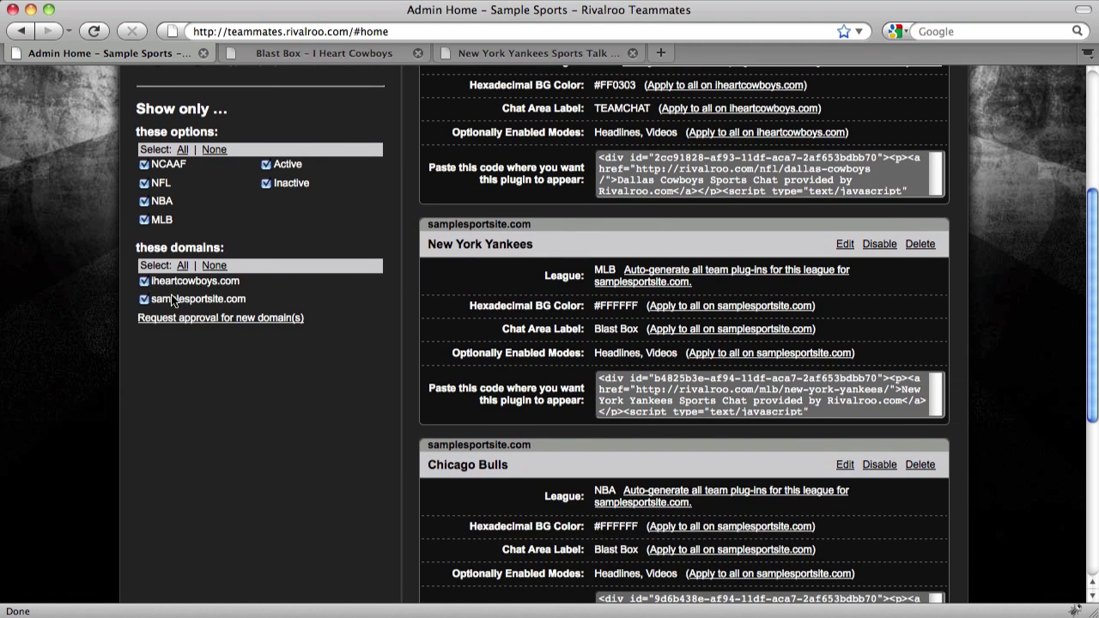
left_click(144, 282)
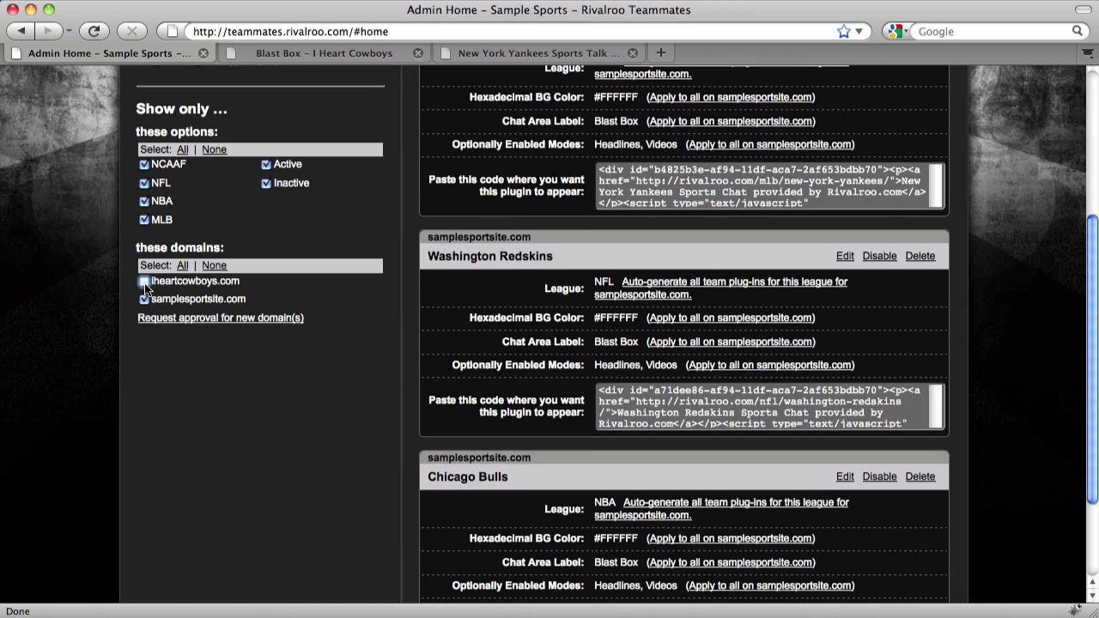
scroll(509, 334, "up", 7)
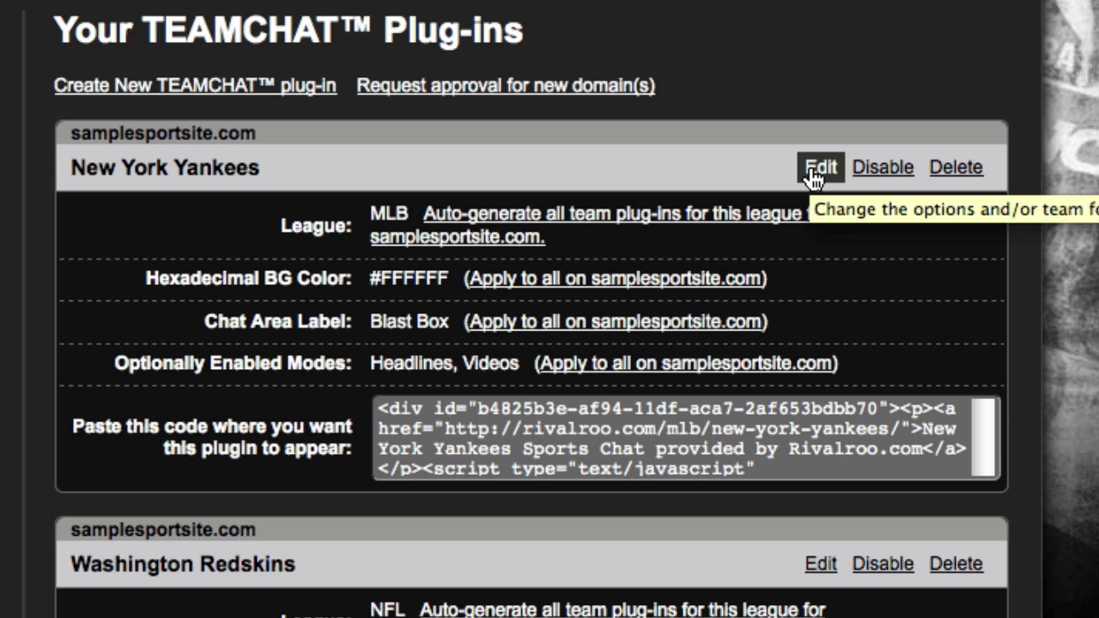
Edit the New York Yankees plug-in: set the chat area label to Sports Talk, turn off Headlines, and save
left_click(813, 177)
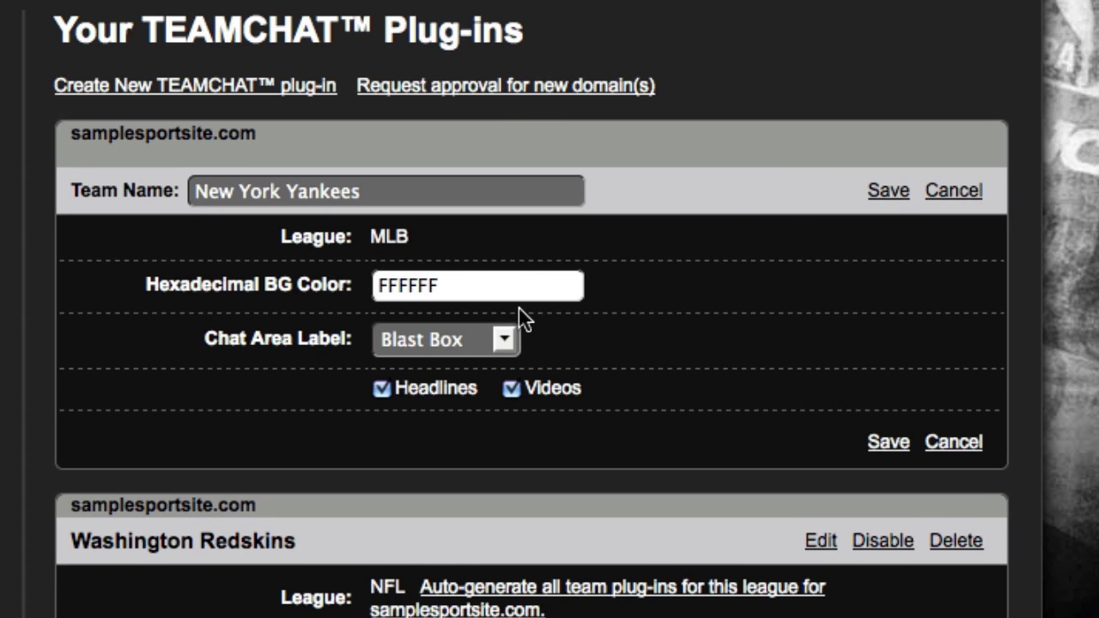
left_click(504, 338)
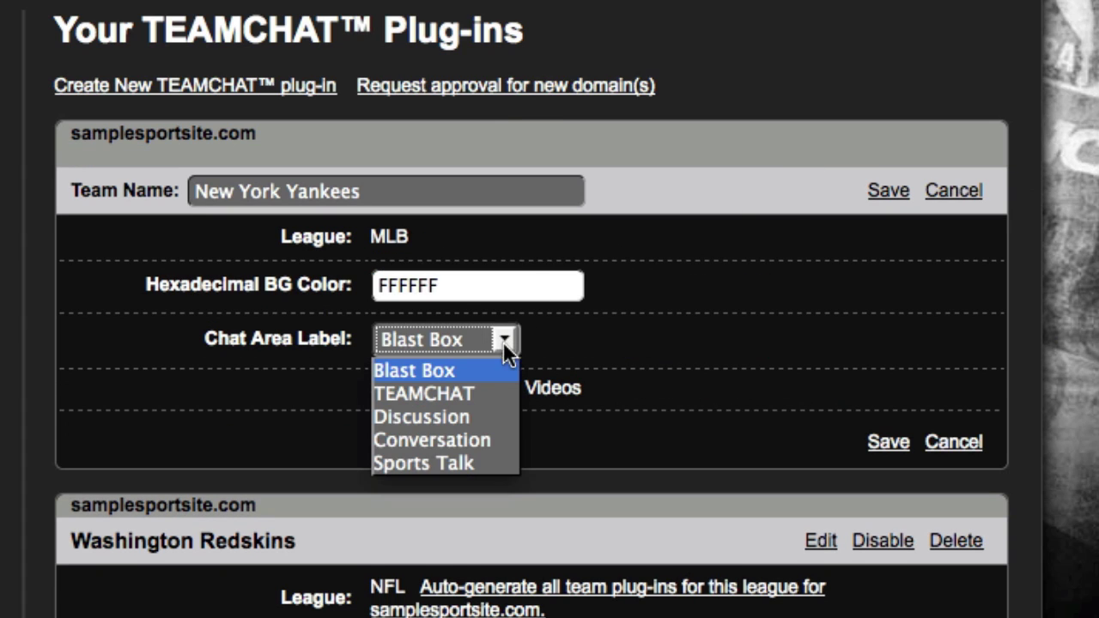
left_click(458, 465)
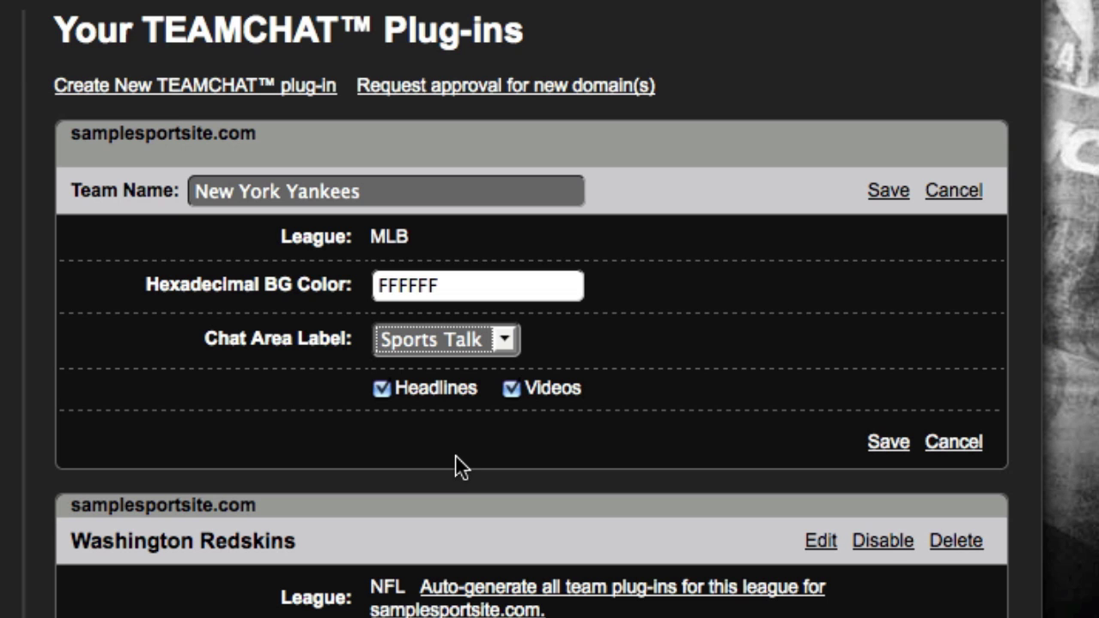
left_click(382, 390)
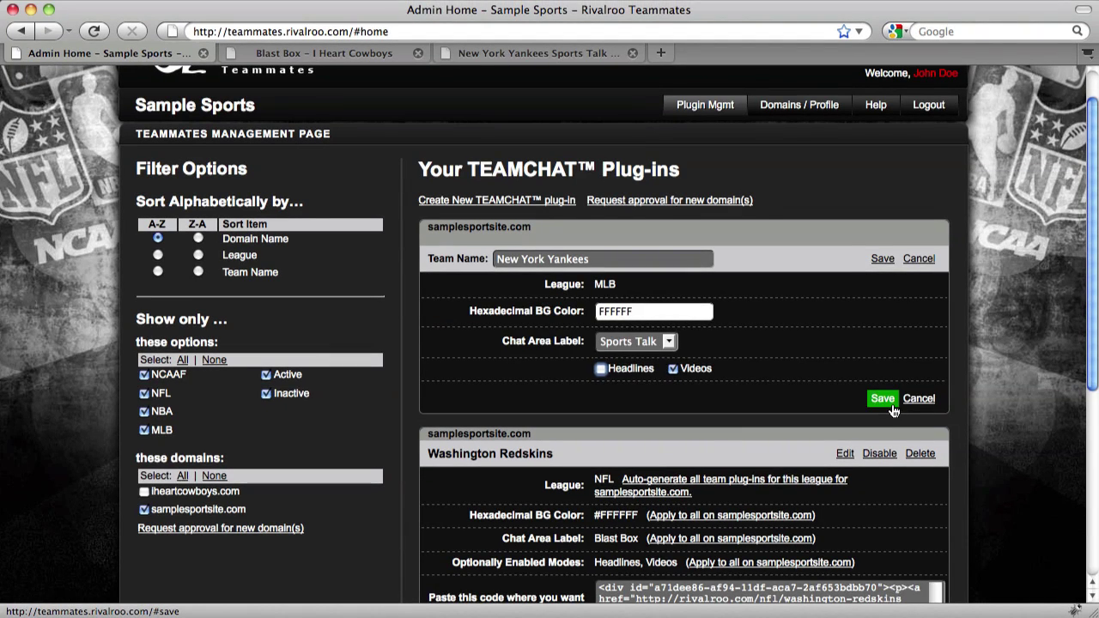
left_click(883, 400)
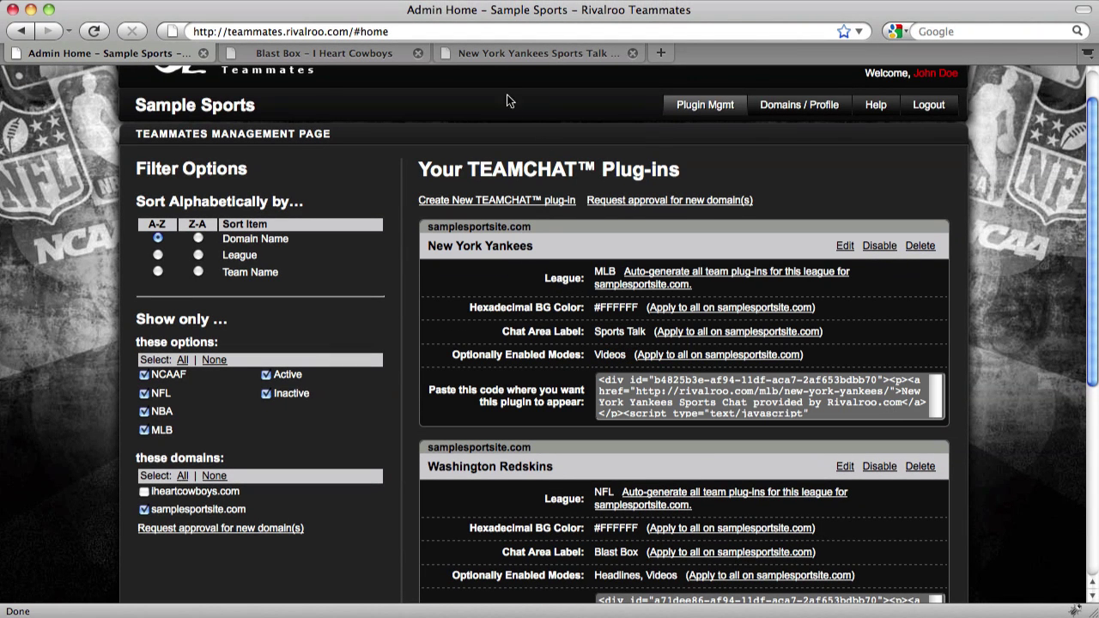
Reload the New York Yankees page of samplesportsite.com and check the label and modes of the embedded chat
left_click(495, 53)
left_click(98, 32)
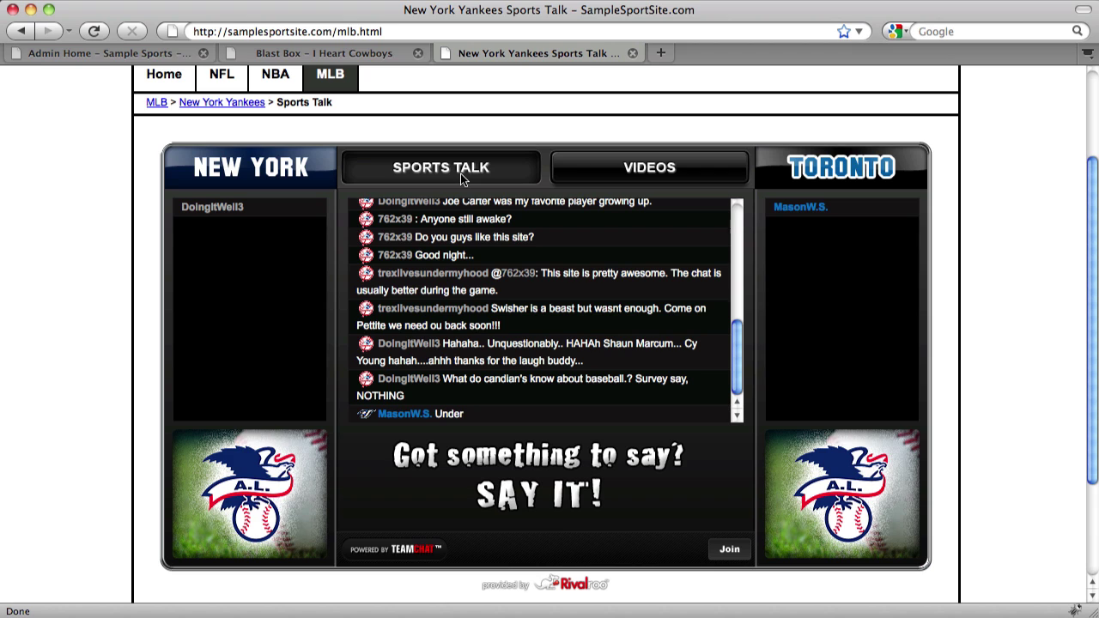
left_click(632, 182)
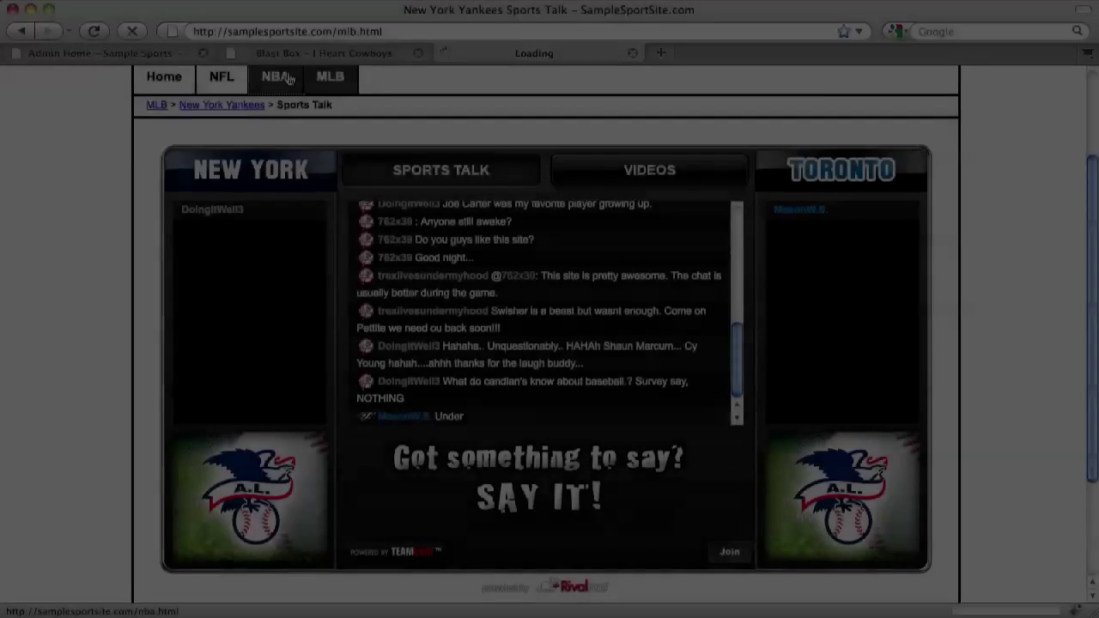
View the NBA and NFL pages of samplesportsite.com to compare the Chicago Bulls and Washington Redskins chats
left_click(282, 75)
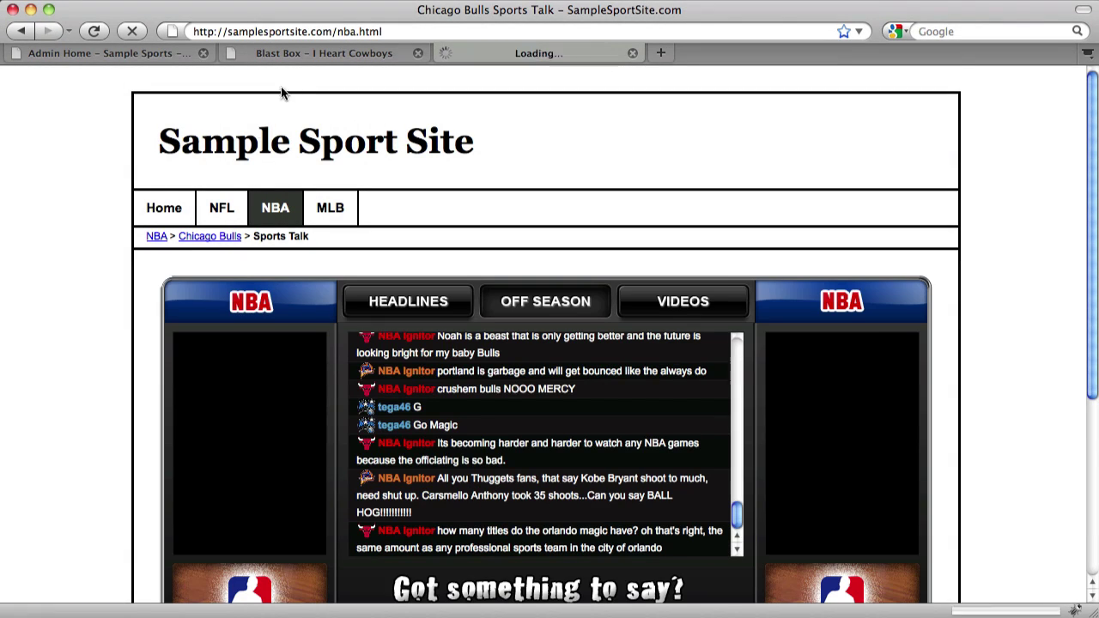
scroll(215, 180, "down", 3)
left_click(219, 101)
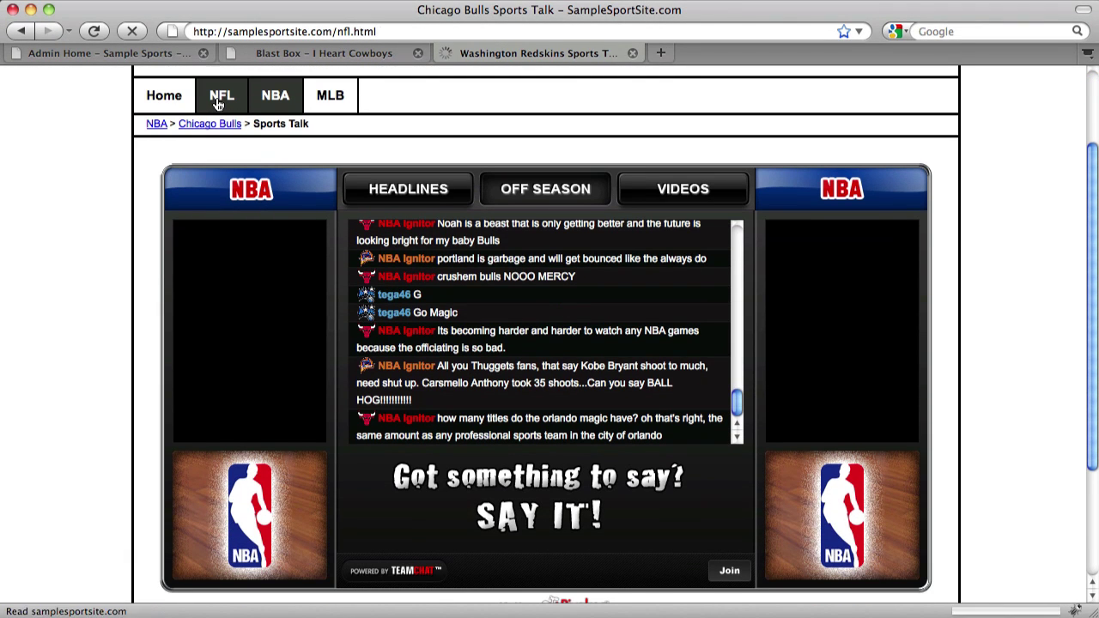
scroll(172, 290, "down", 4)
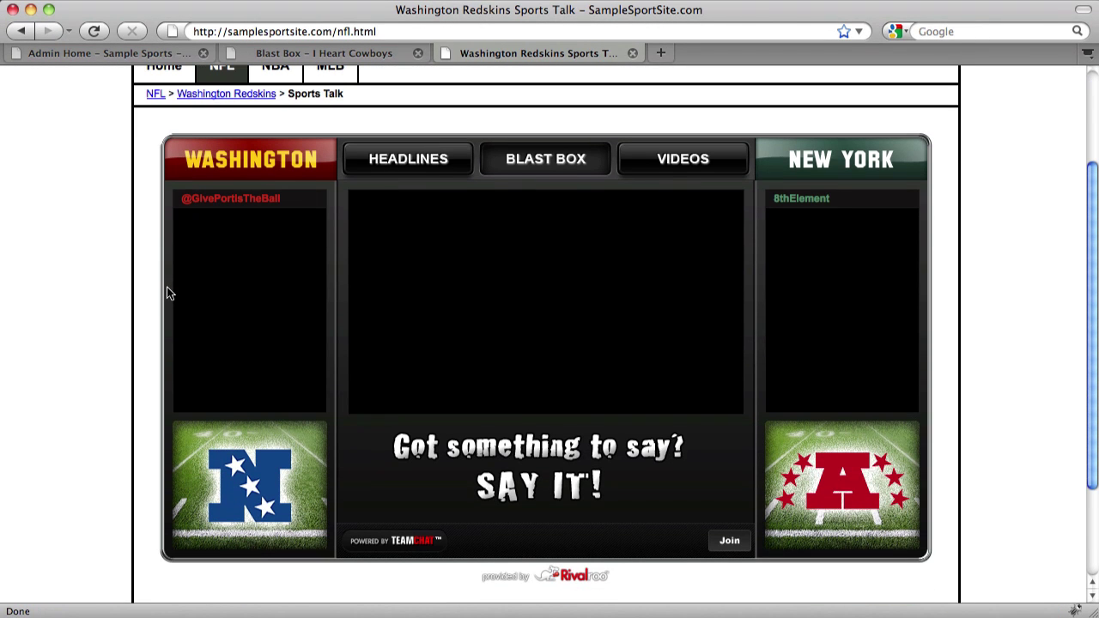
Apply the New York Yankees plug-in's Sports Talk label to all samplesportsite.com plug-ins and check it on the other teams
left_click(88, 52)
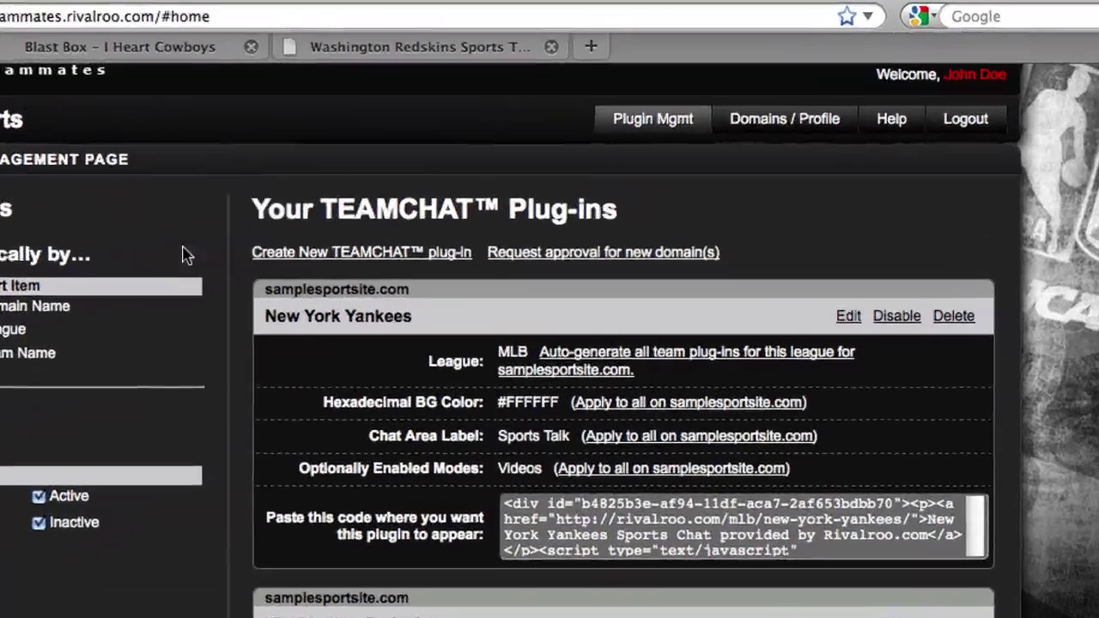
scroll(327, 490, "down", 5)
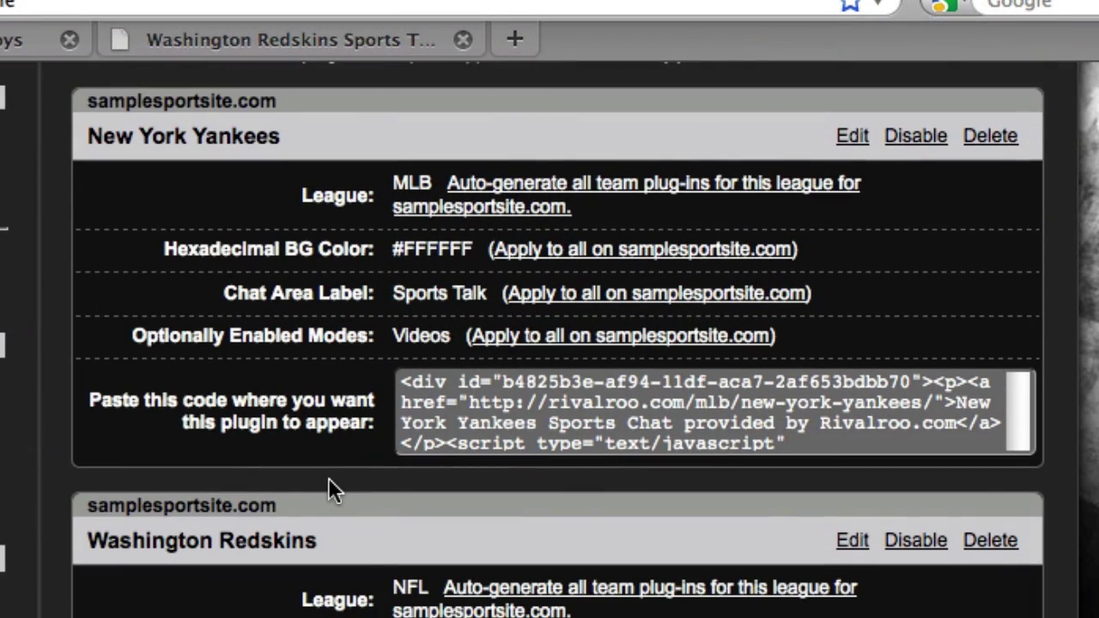
left_click(593, 296)
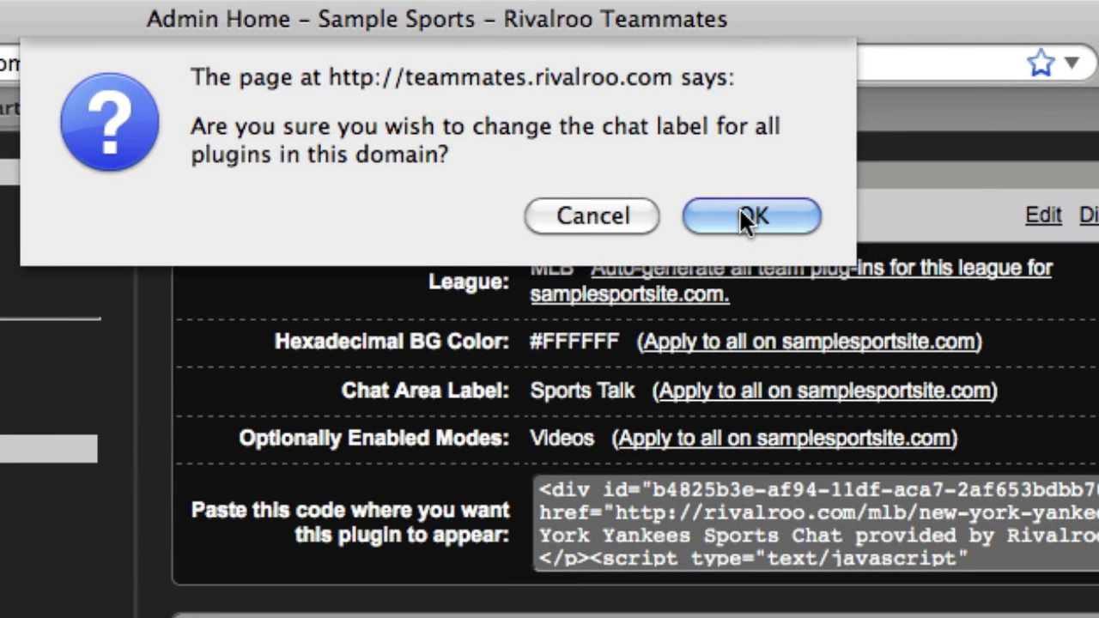
left_click(740, 217)
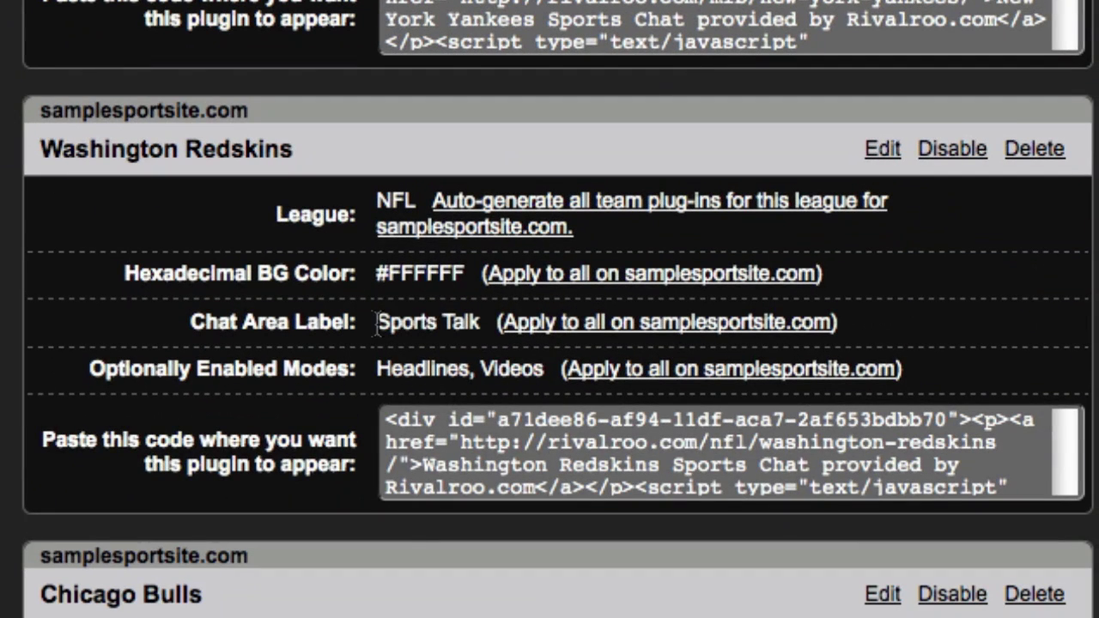
mouse_move(376, 324)
left_mouse_down()
mouse_move(449, 323)
mouse_move(378, 324)
left_mouse_up()
scroll(416, 344, "down", 3)
scroll(416, 342, "down", 3)
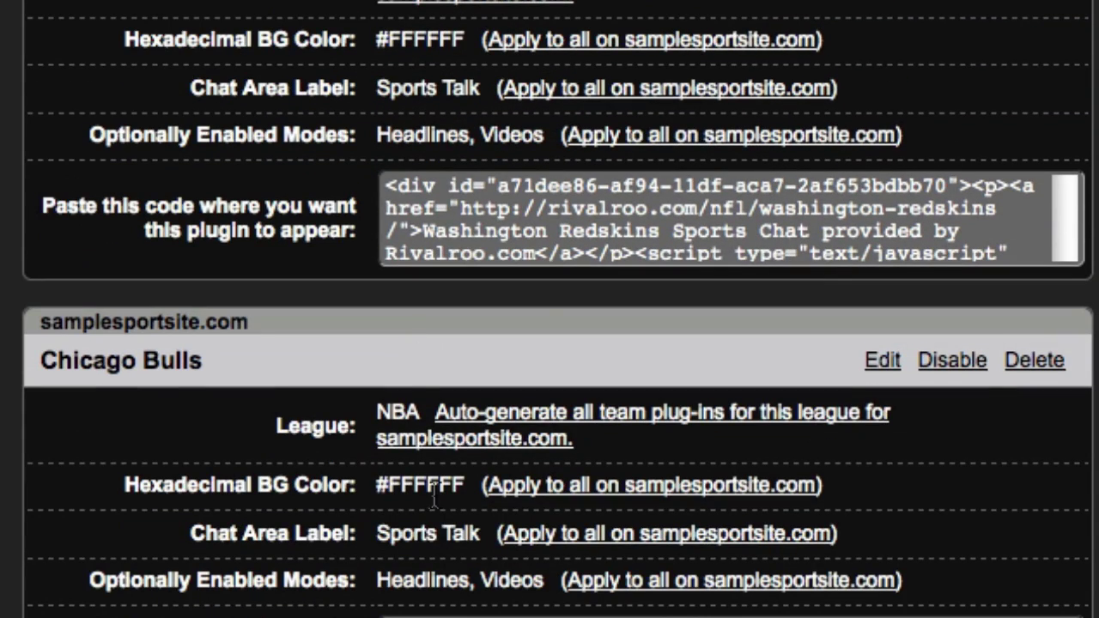
double_click(428, 525)
Apply the New York Yankees plug-in's Videos-only optional modes to all samplesportsite.com plug-ins and review the other plug-ins
scroll(414, 477, "up", 15)
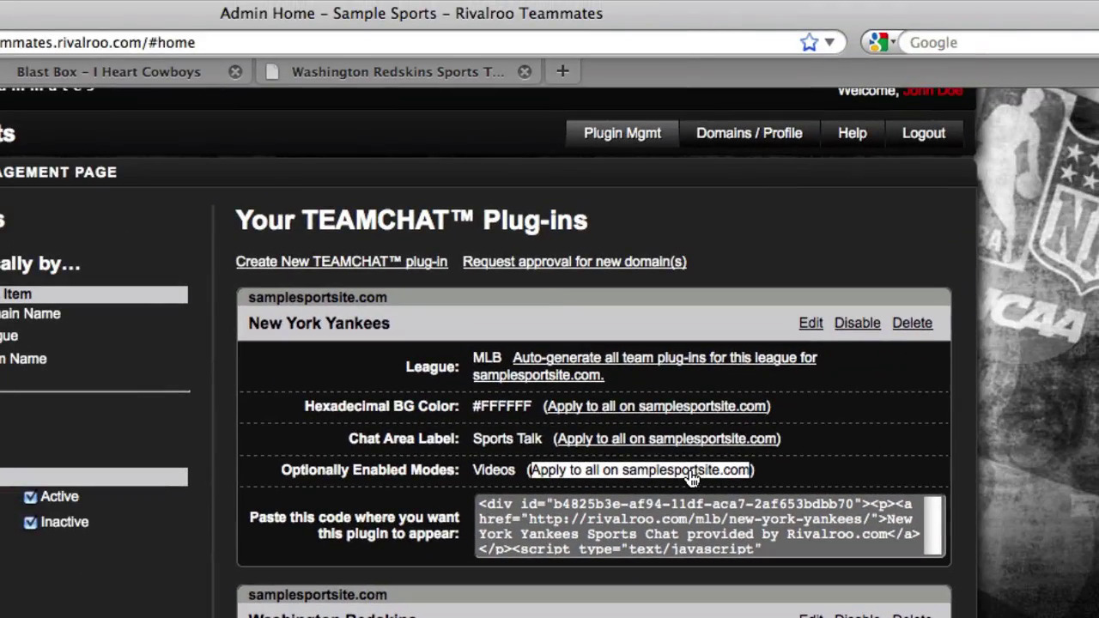
left_click(693, 471)
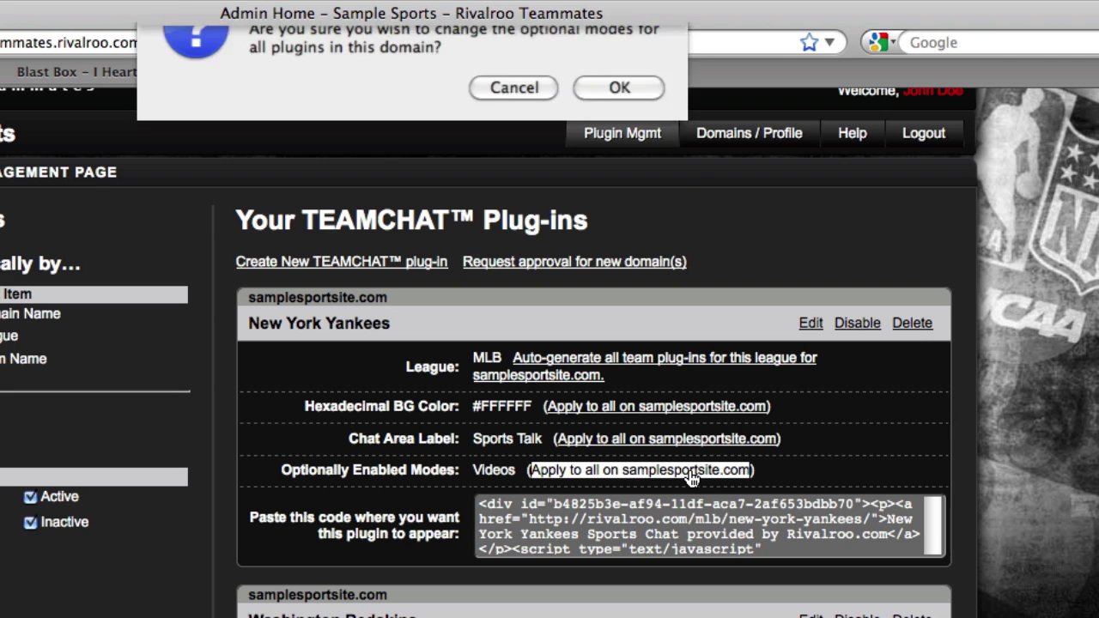
left_click(613, 144)
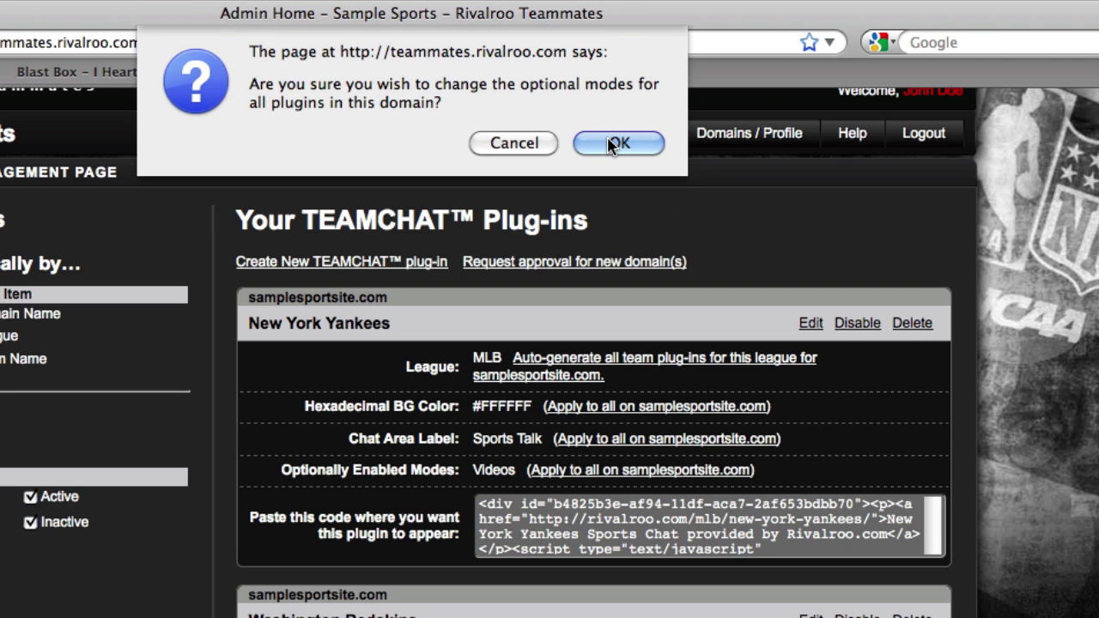
scroll(858, 515, "down", 2)
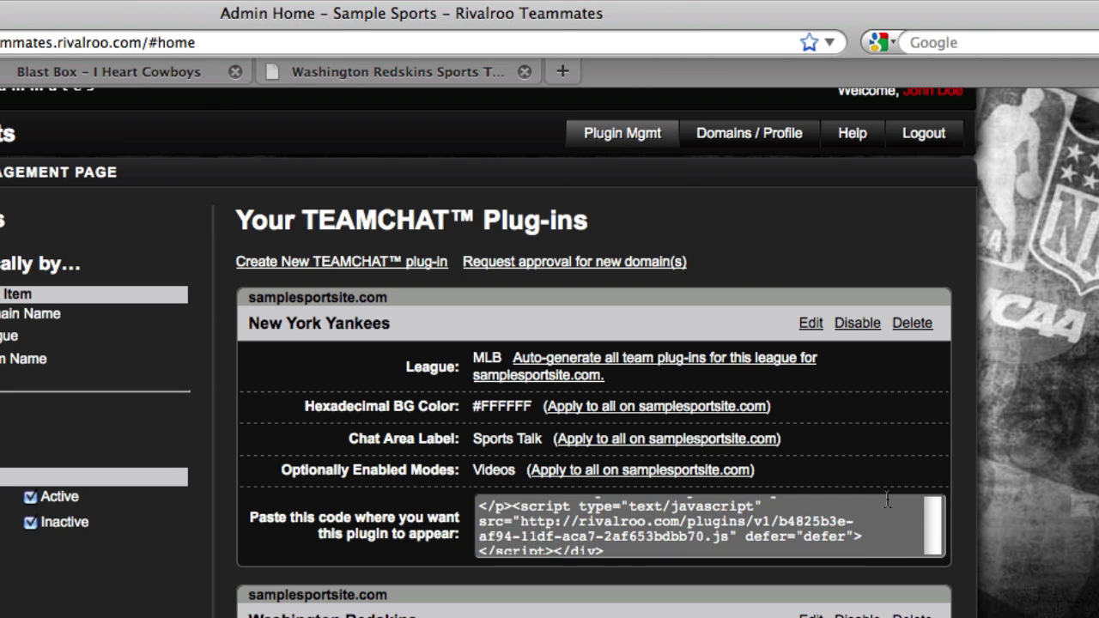
scroll(962, 588, "down", 5)
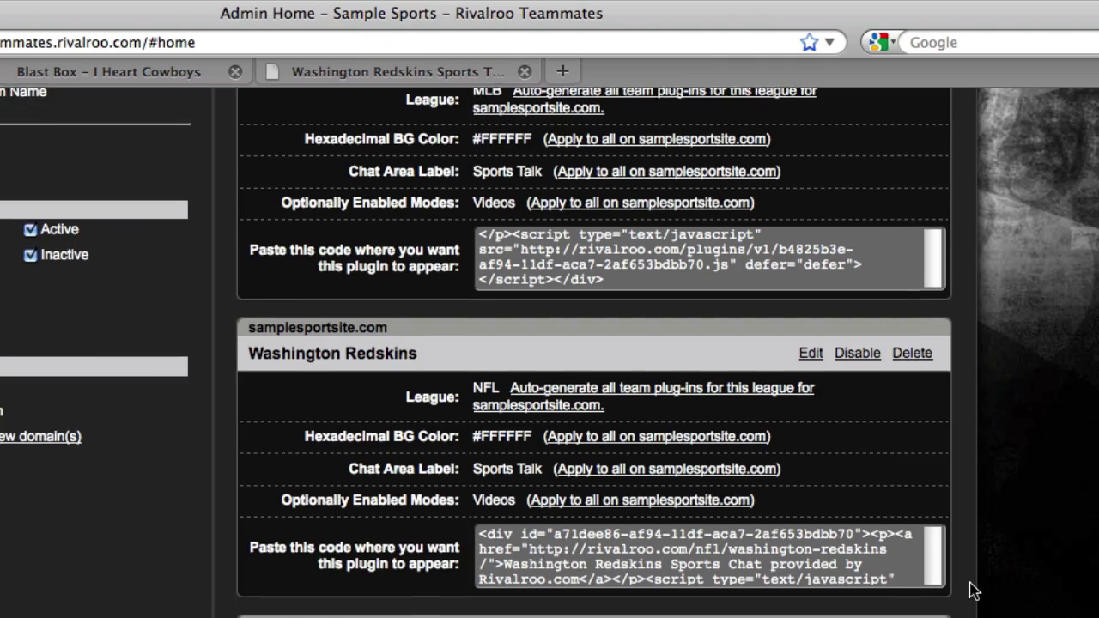
scroll(974, 590, "down", 2)
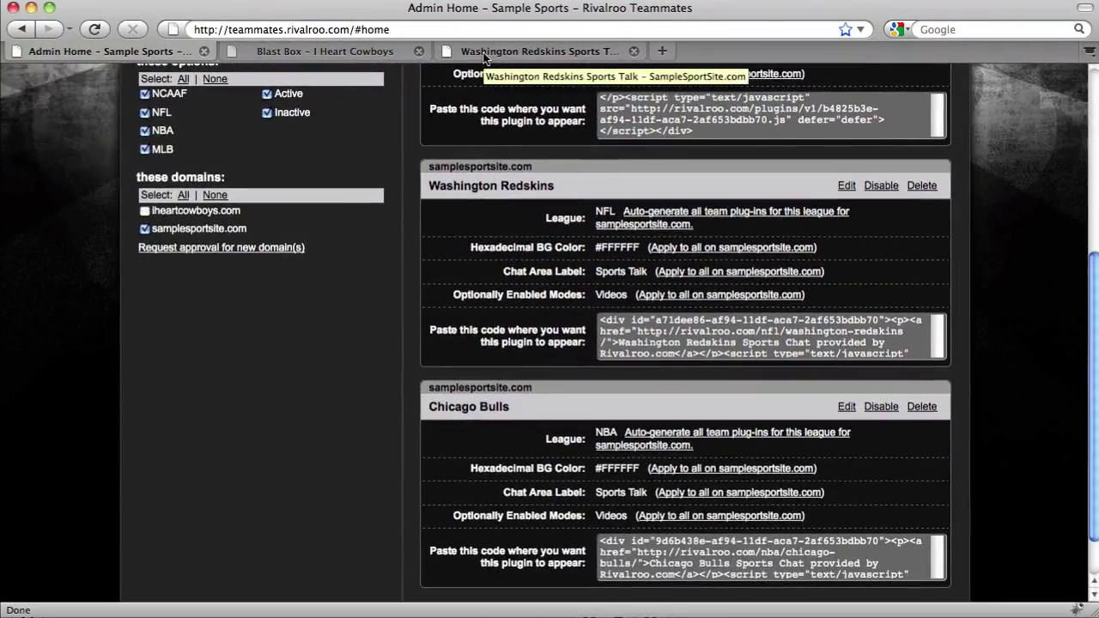
Reload the NFL page of samplesportsite.com to check the Washington Redskins chat, and open the NBA page
left_click(415, 64)
left_click(0, 35)
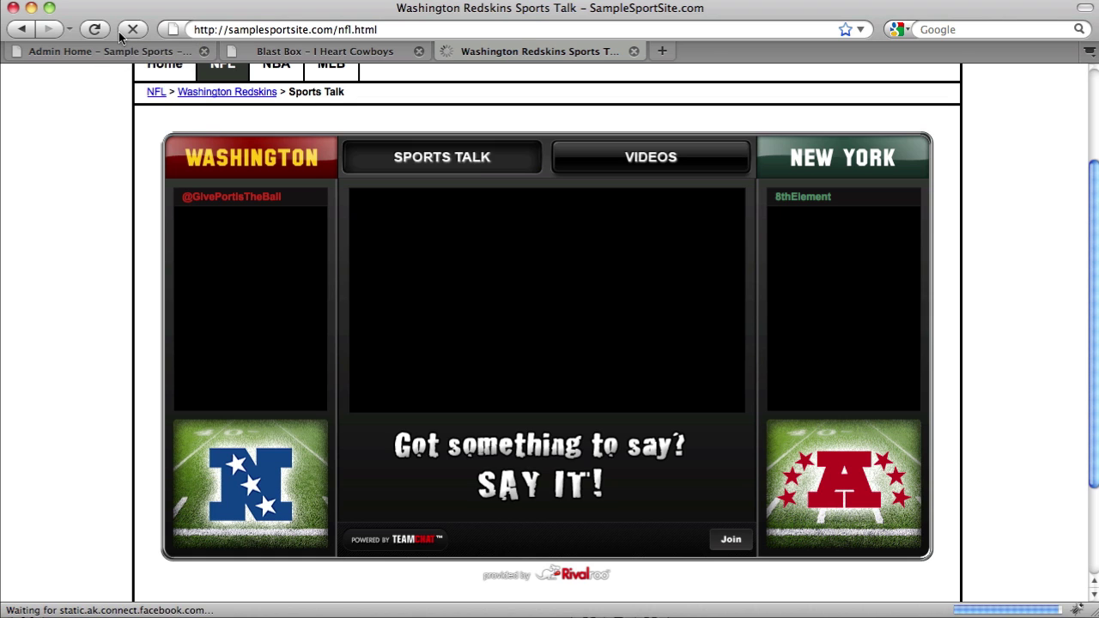
scroll(323, 97, "up", 1)
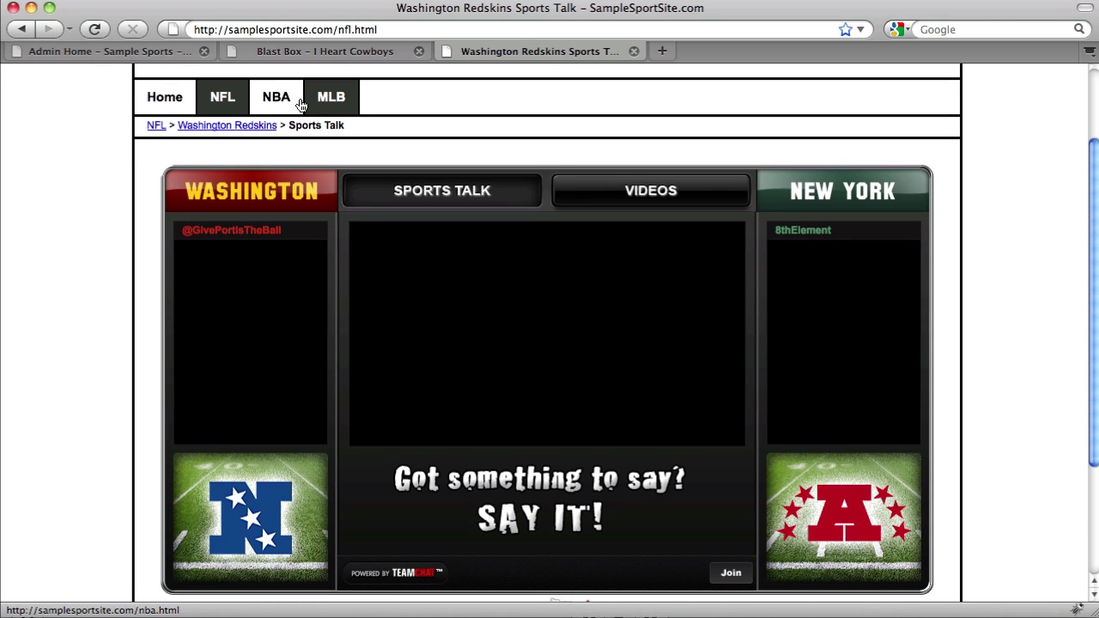
left_click(275, 95)
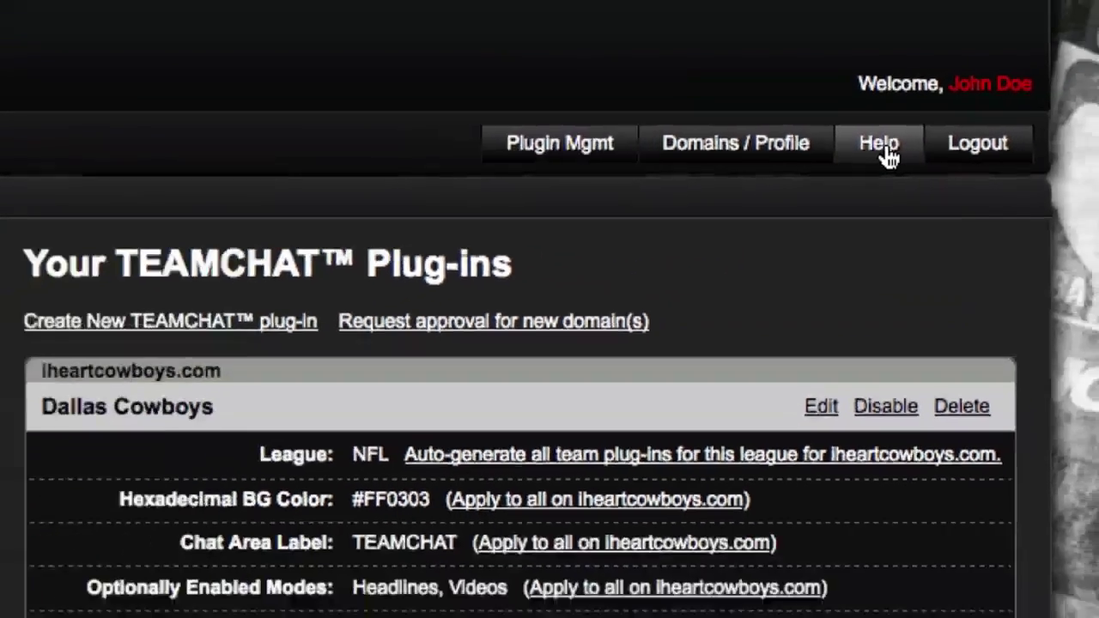
Open the Help page of Rivalroo Teammates
left_click(885, 148)
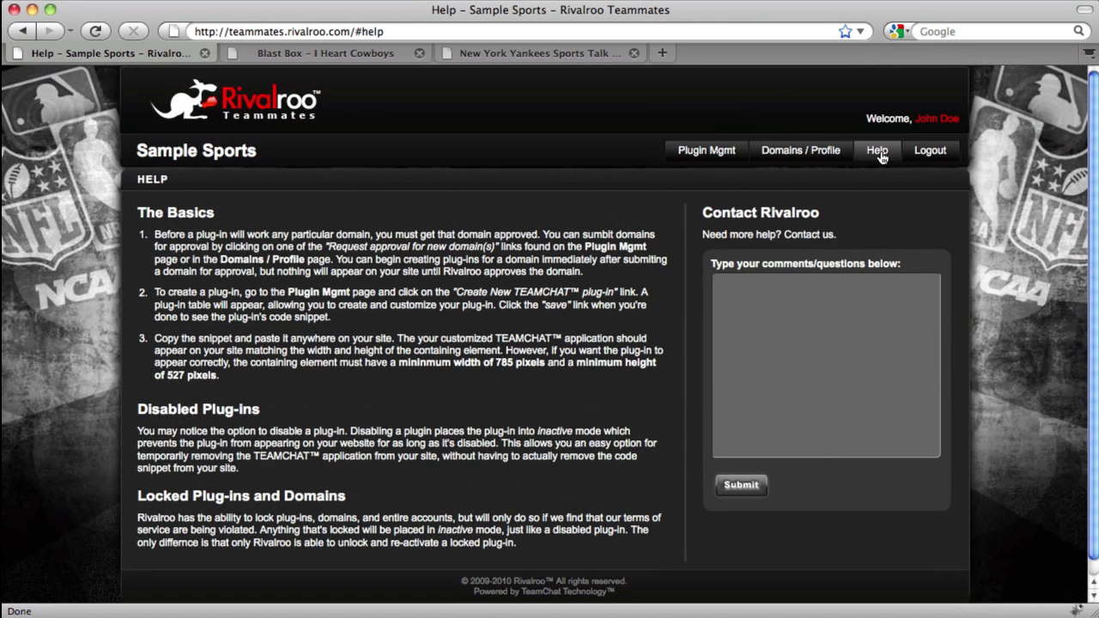